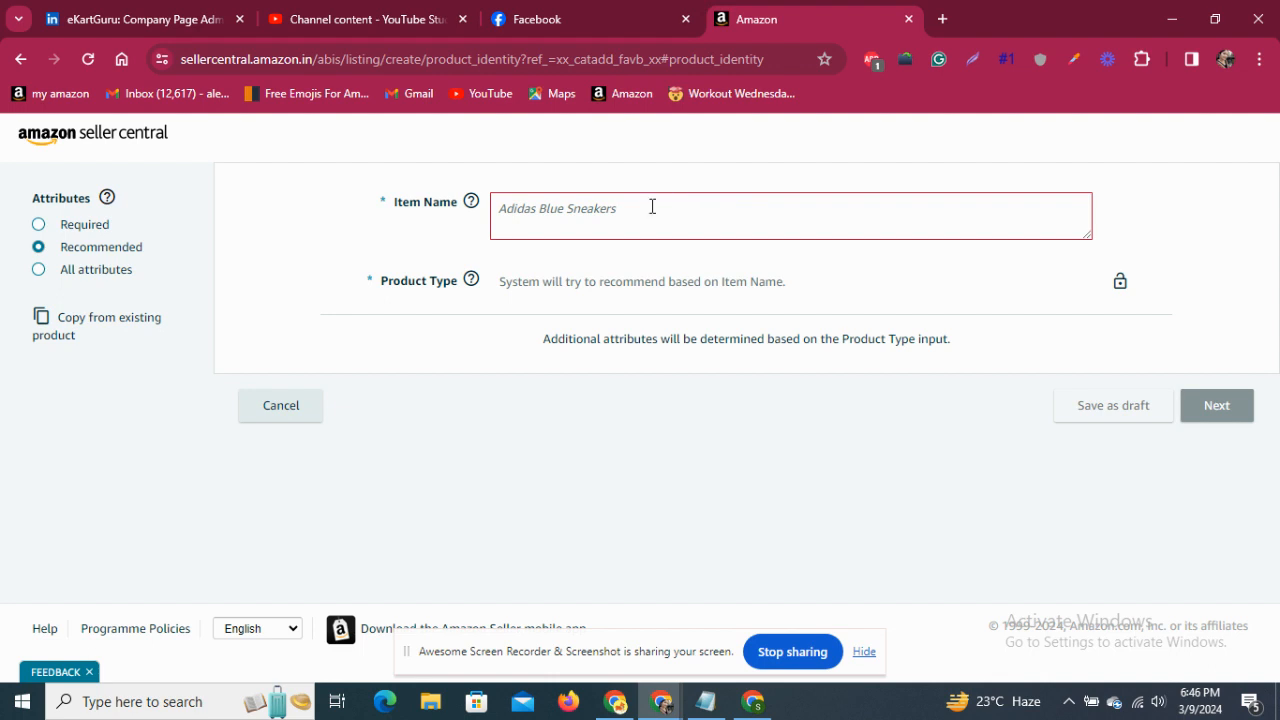
Enter "socks" as the item name of the new product listing.
left_click(621, 231)
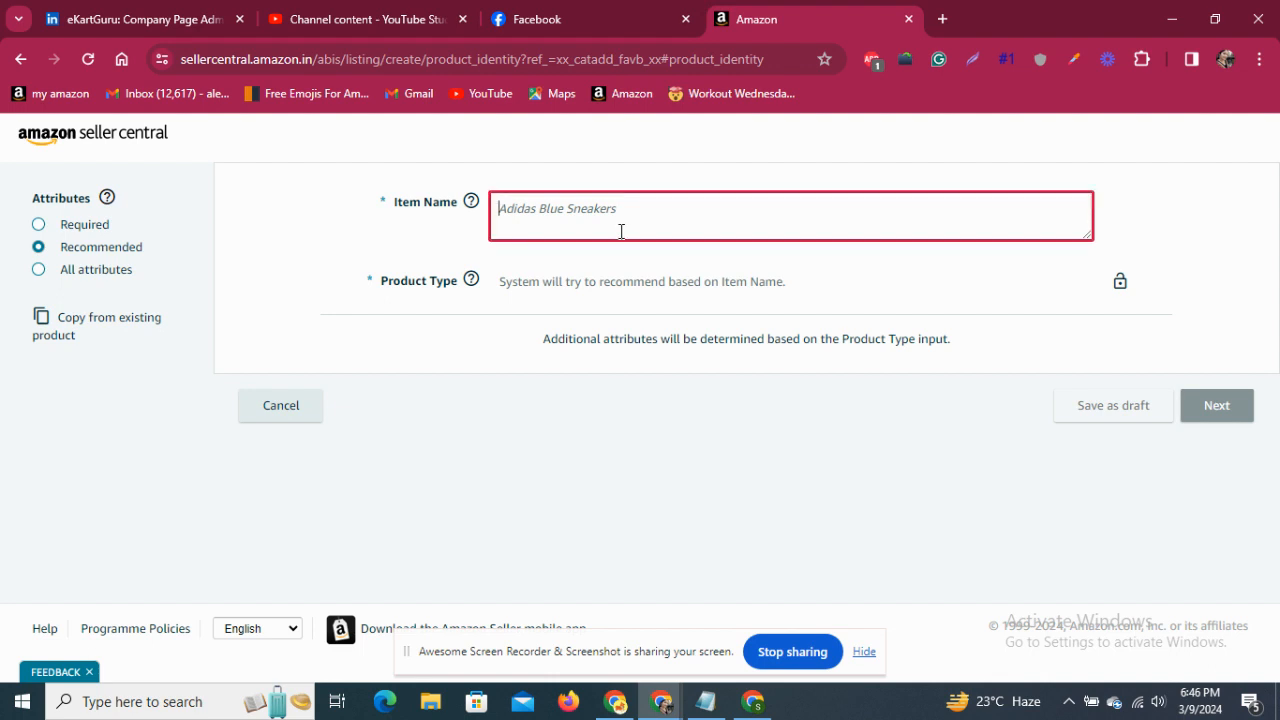
type("soc")
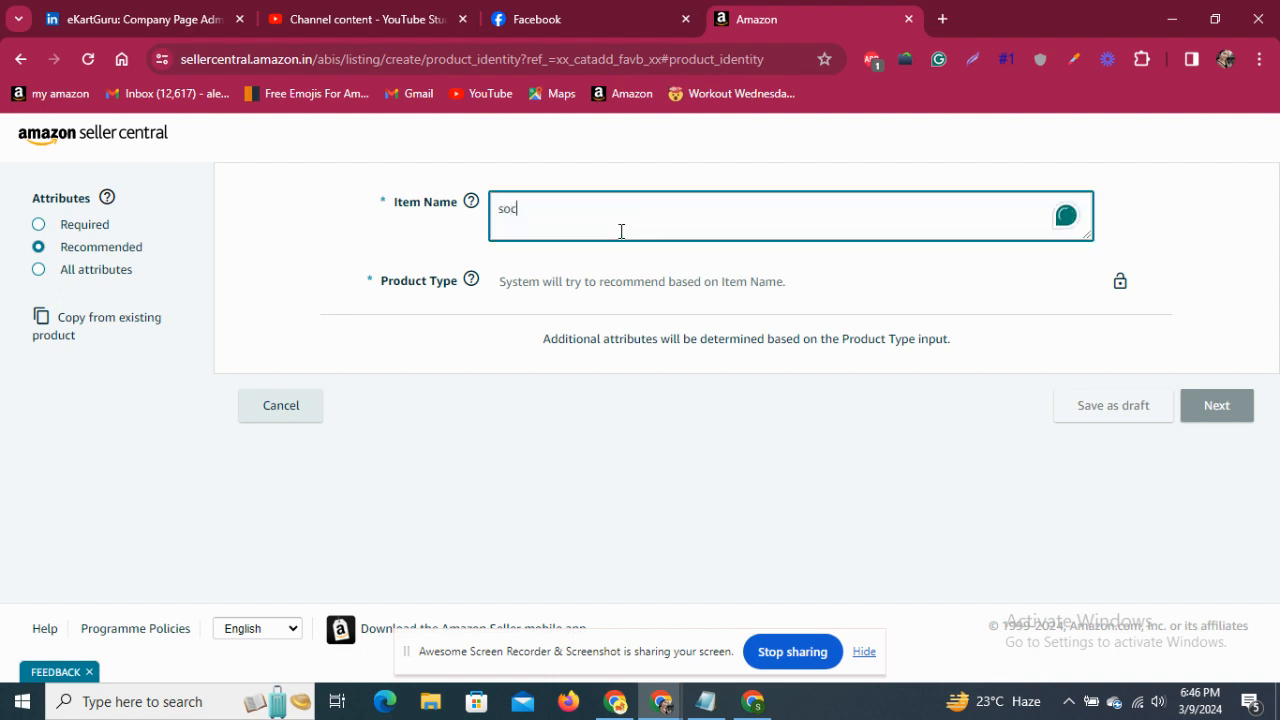
type("ks")
key("Tab")
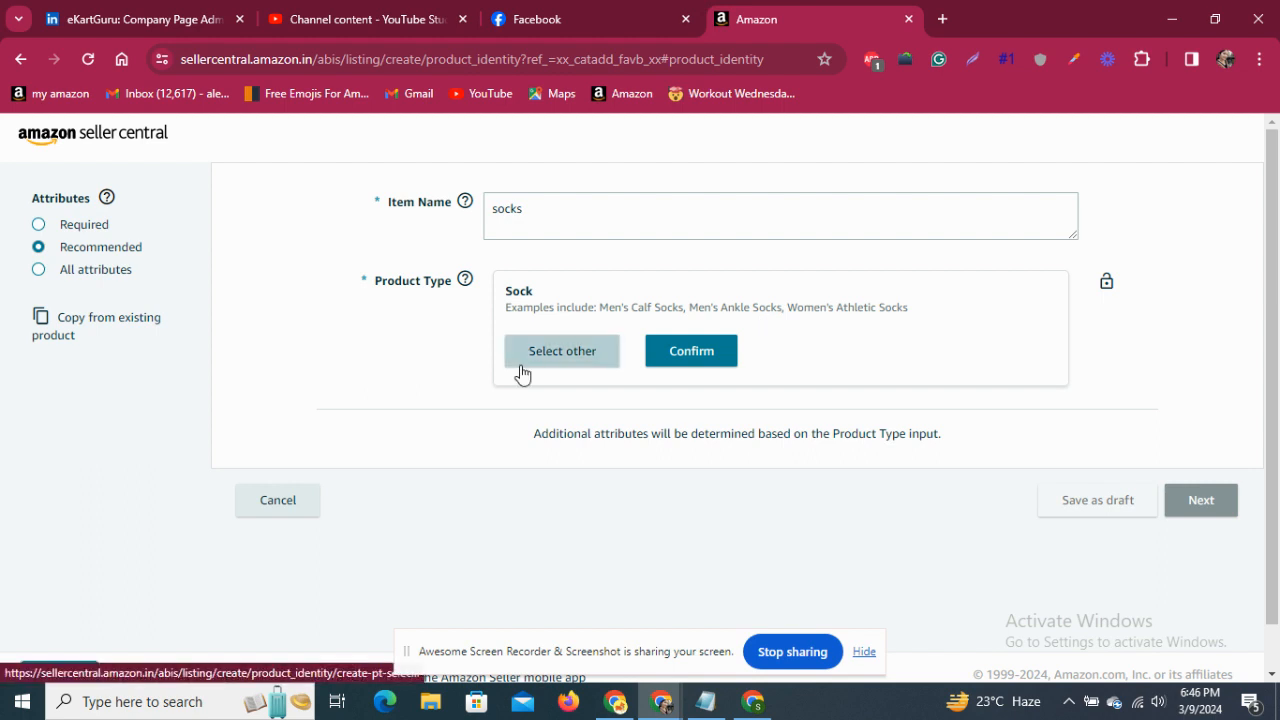
left_click(553, 362)
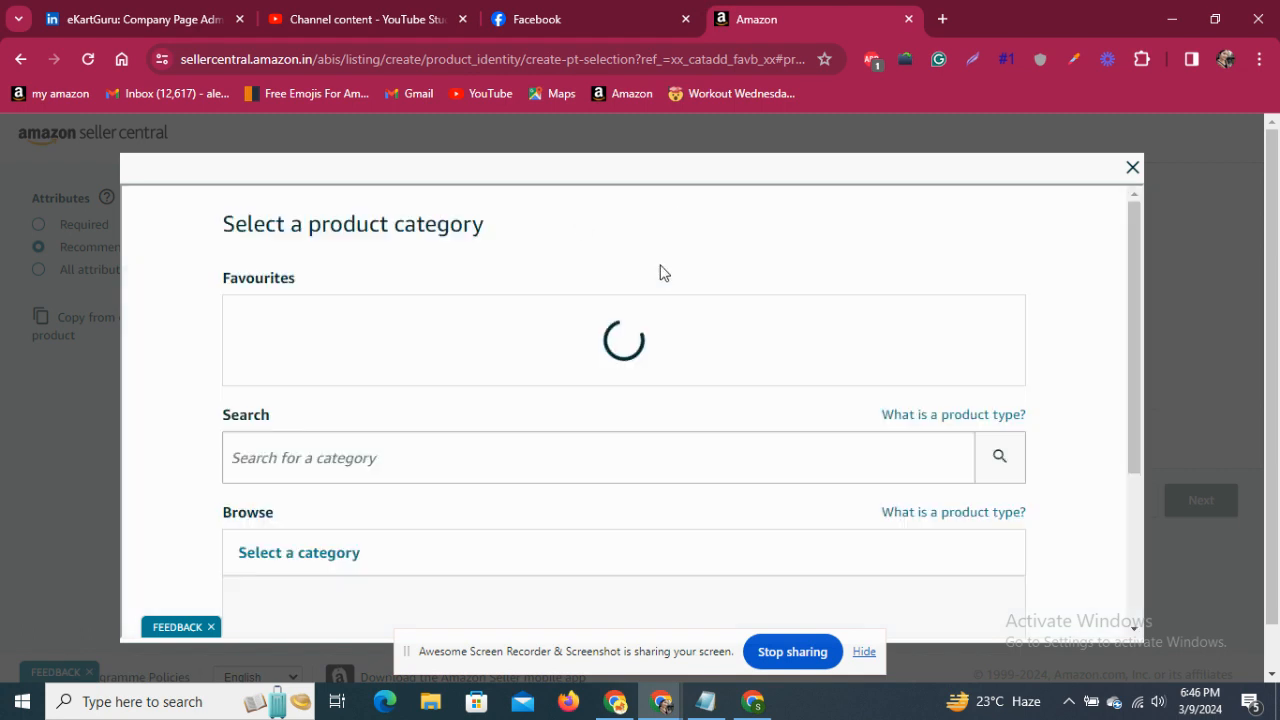
left_click(388, 420)
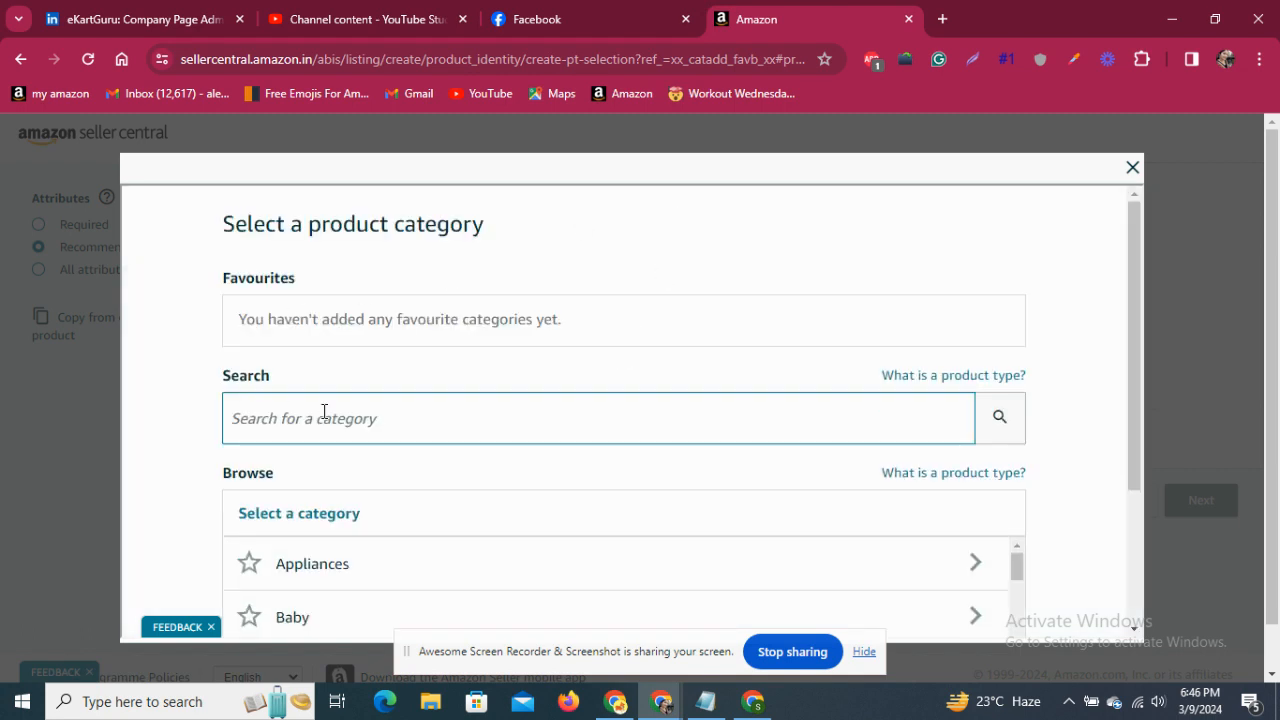
left_click(279, 437)
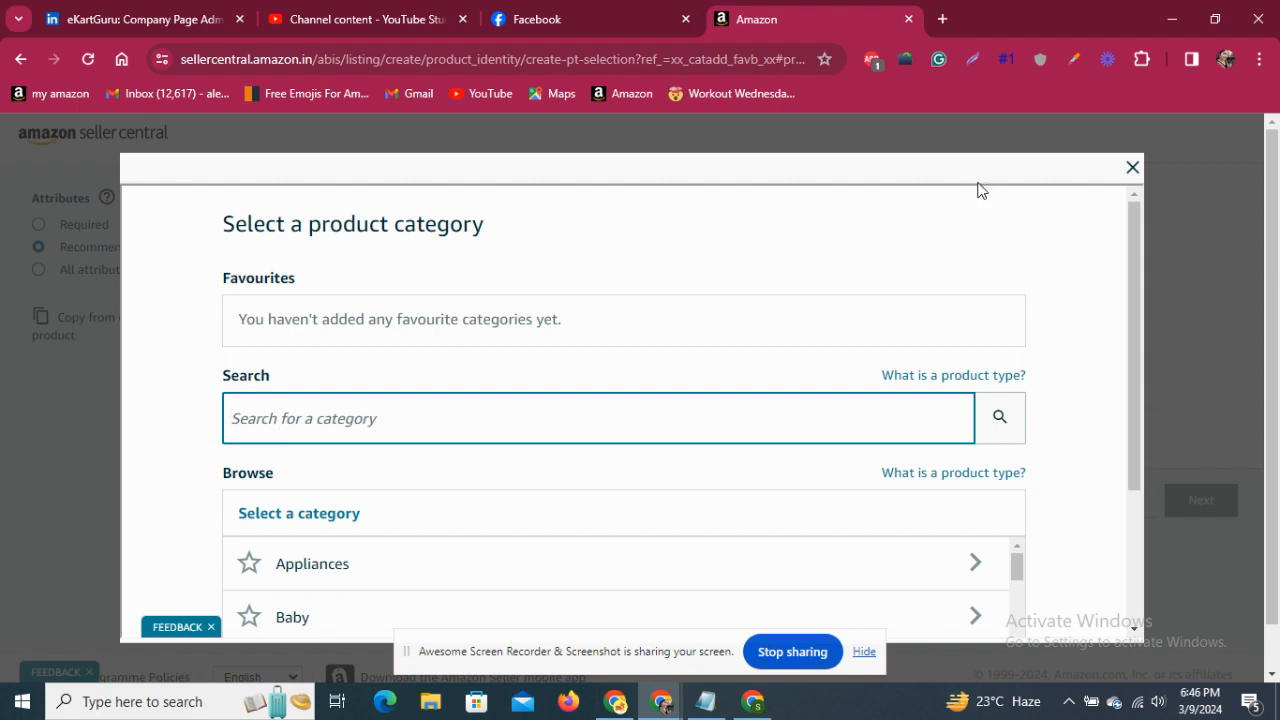
left_click(1133, 167)
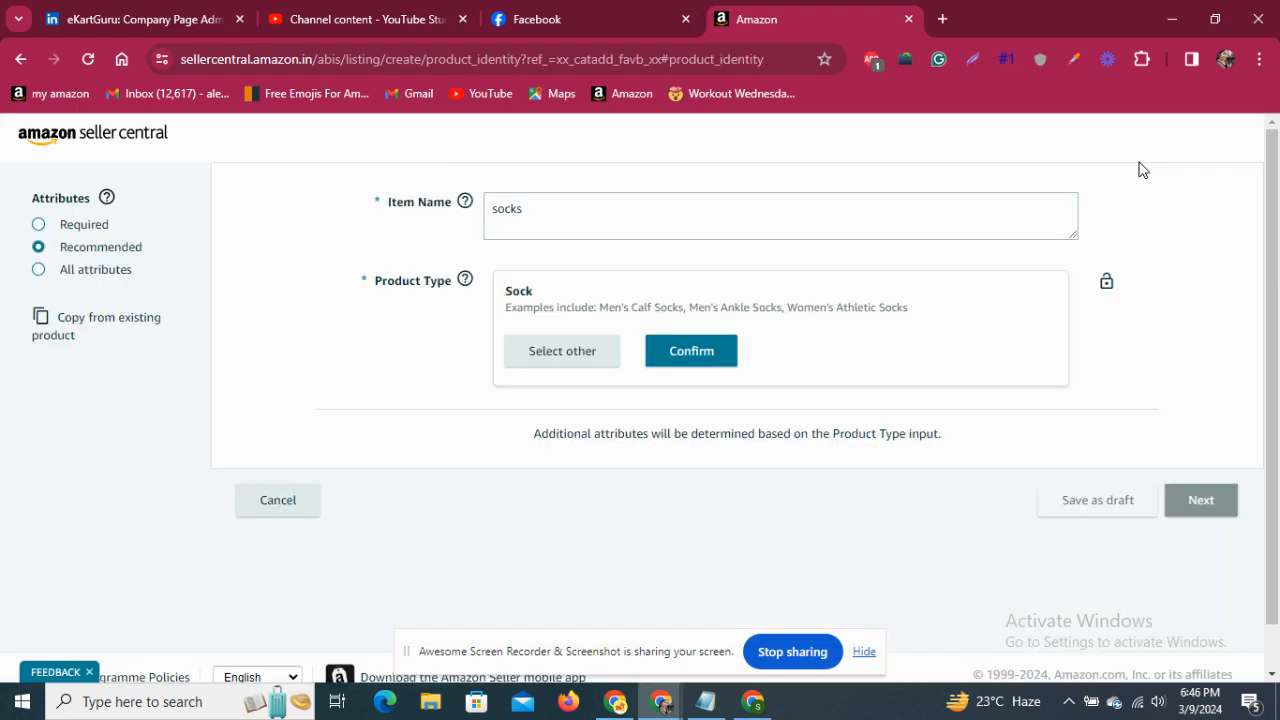
Confirm Sock as the recommended product type to load the full Product Identity form.
left_click(719, 359)
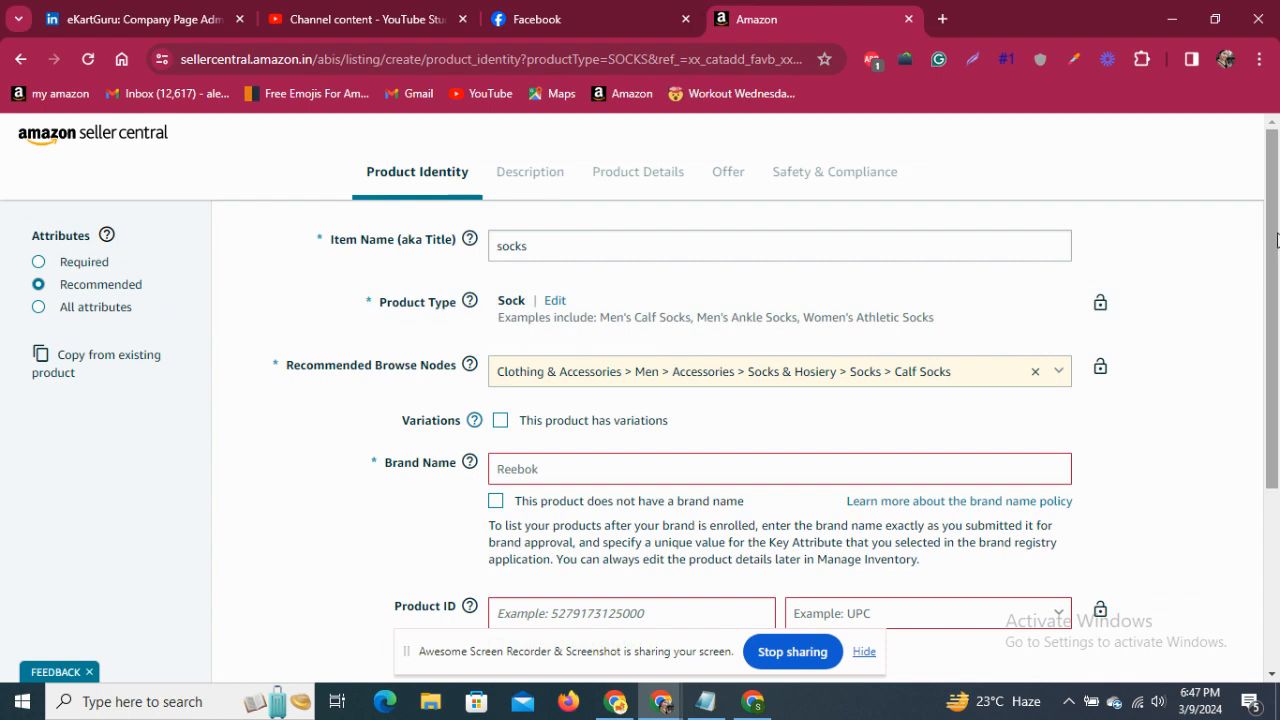
mouse_move(1276, 241)
left_mouse_down()
mouse_move(1276, 283)
mouse_move(1276, 212)
left_mouse_up()
left_click(694, 246)
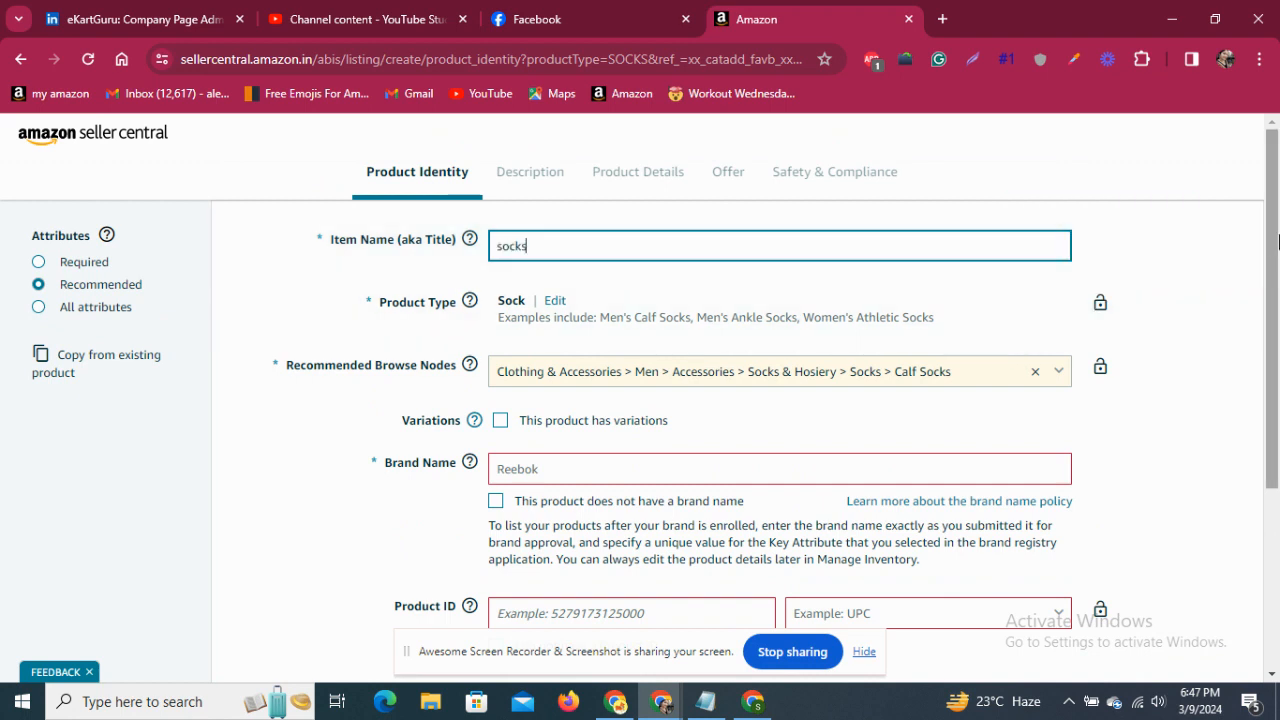
left_click_drag(1270, 250, 1278, 278)
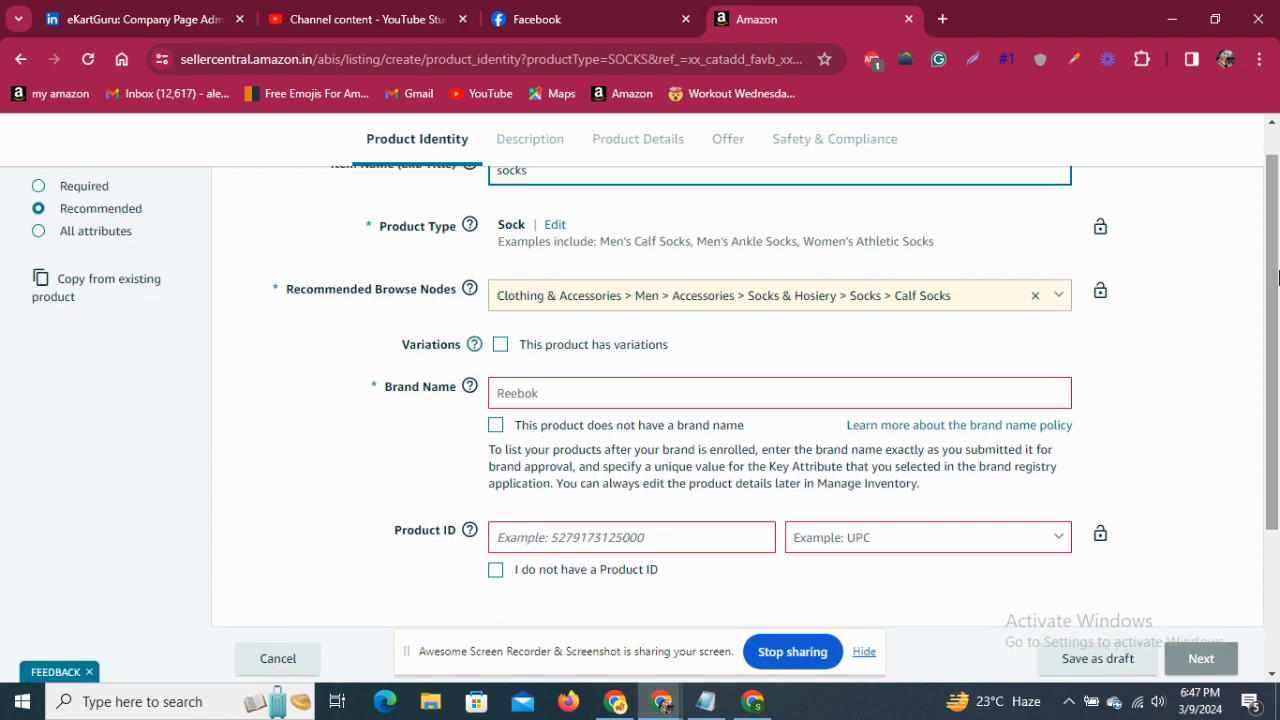
Mark the product as having variations and try Color as the attribute that differs across variants.
mouse_move(469, 226)
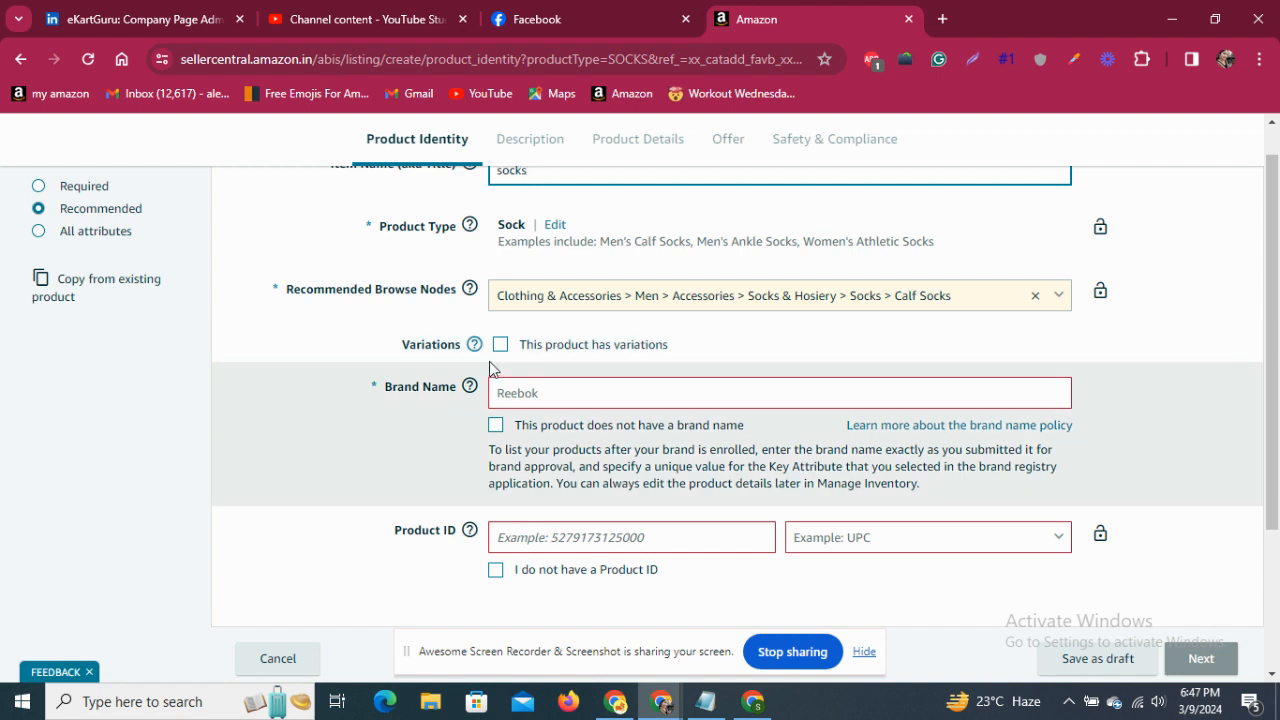
left_click(500, 346)
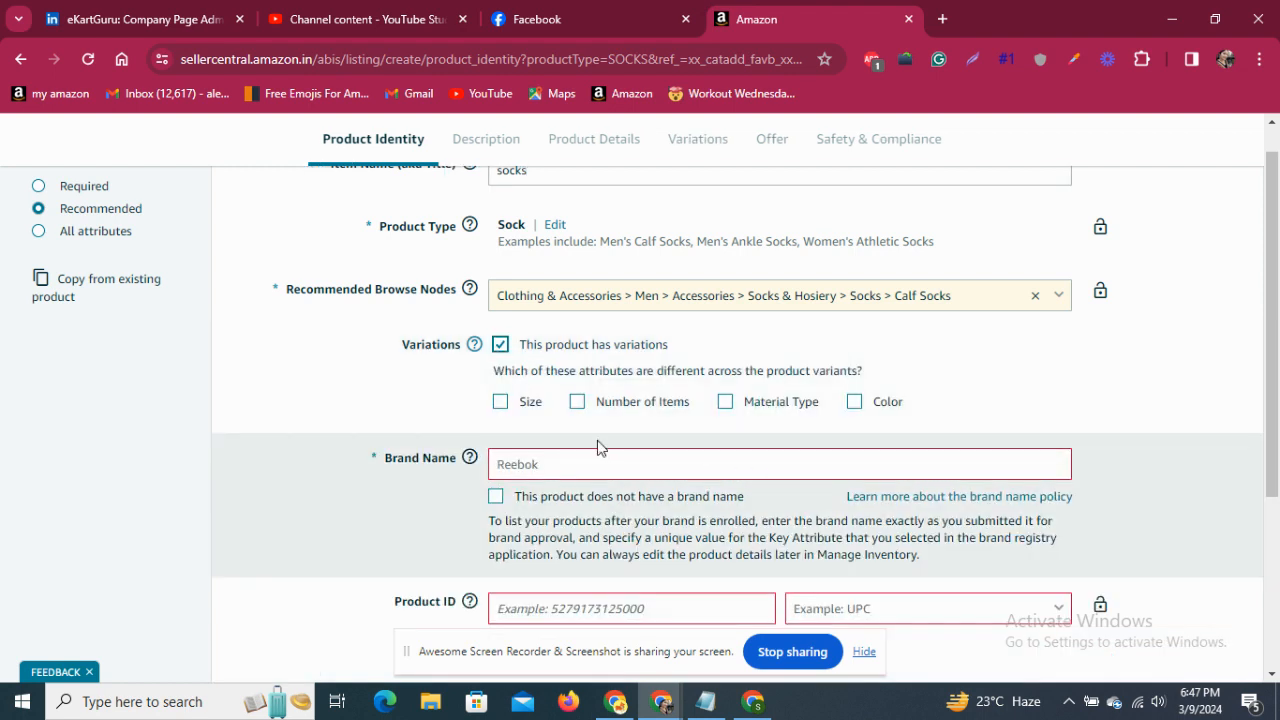
mouse_move(469, 457)
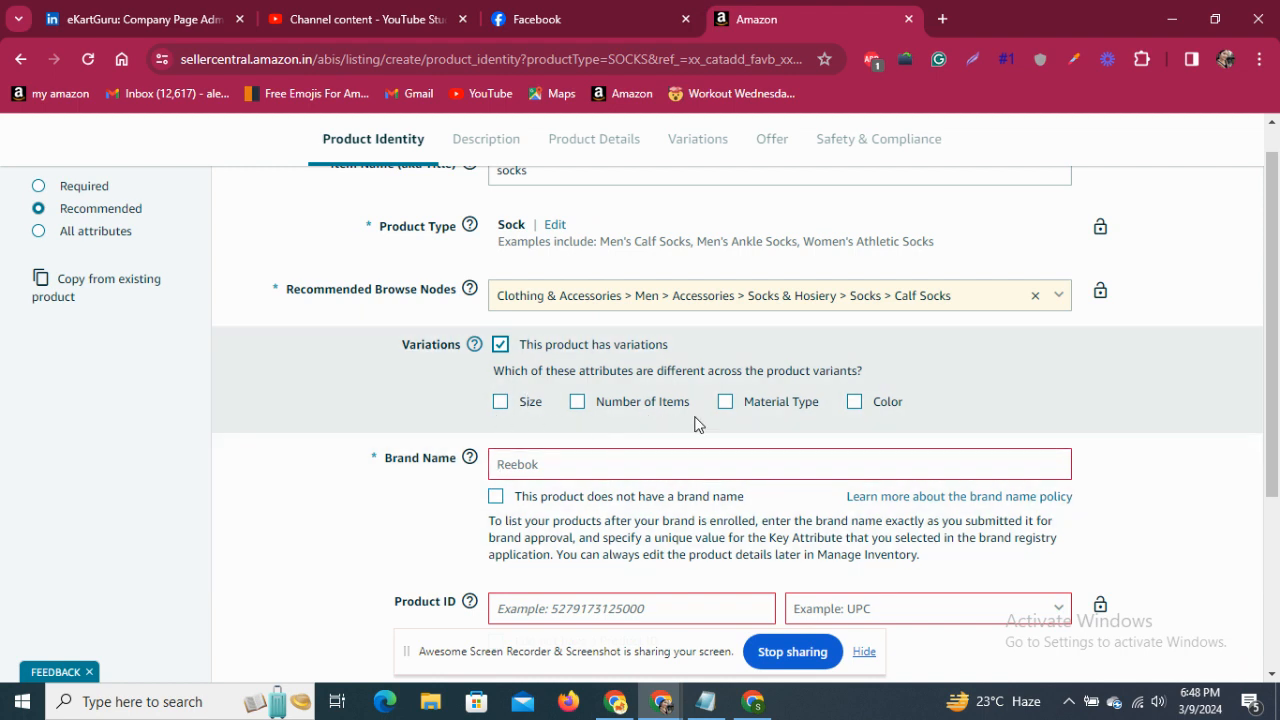
left_click(855, 405)
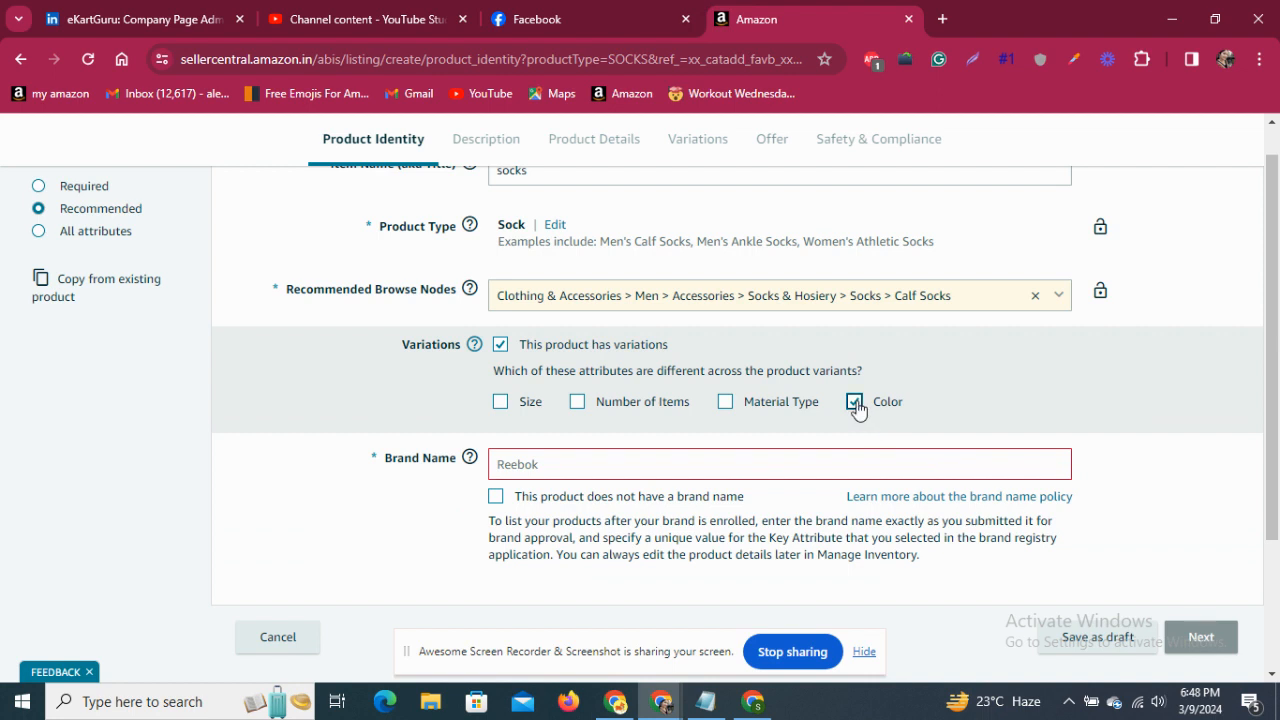
left_click(855, 403)
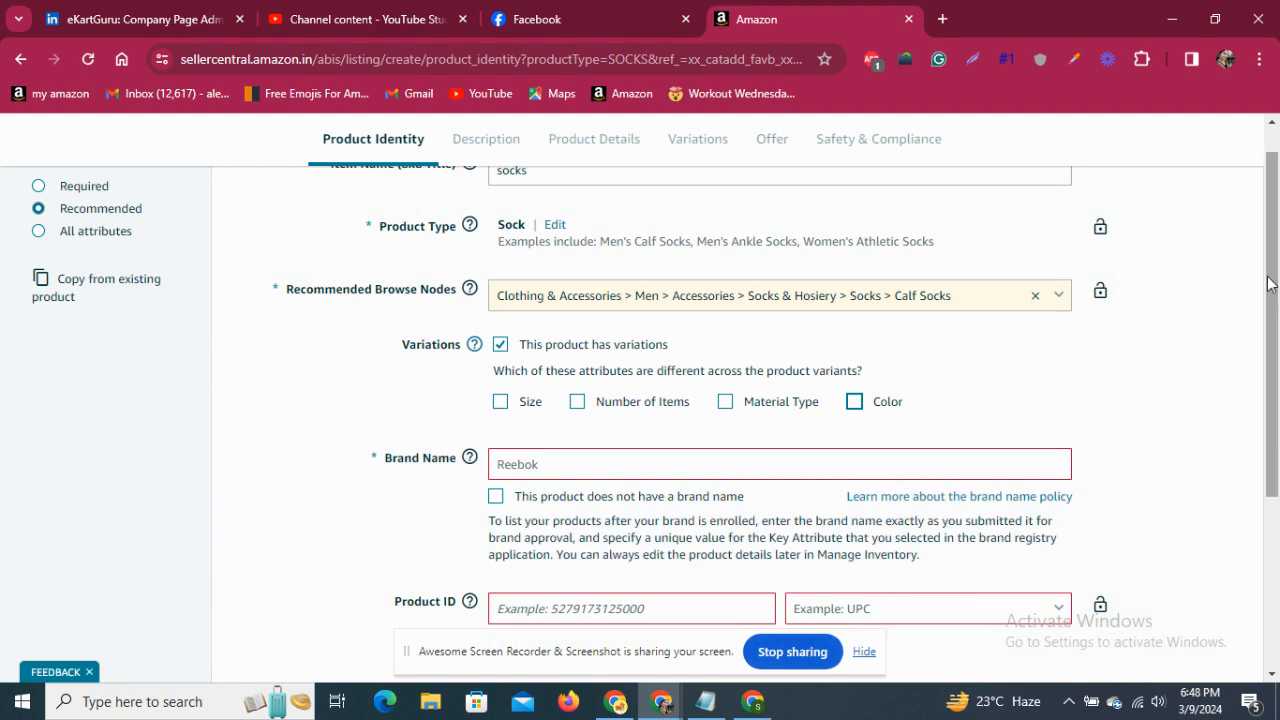
left_click_drag(1273, 278, 1277, 372)
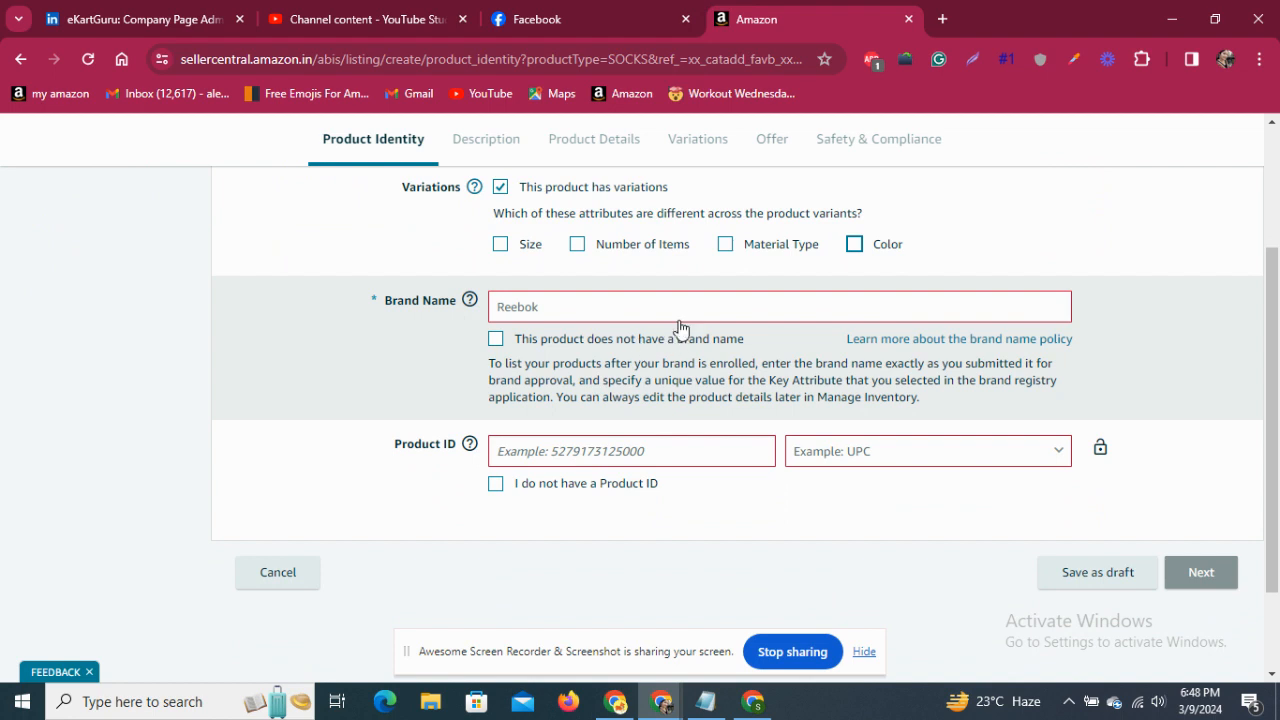
left_click(679, 318)
left_click(675, 341)
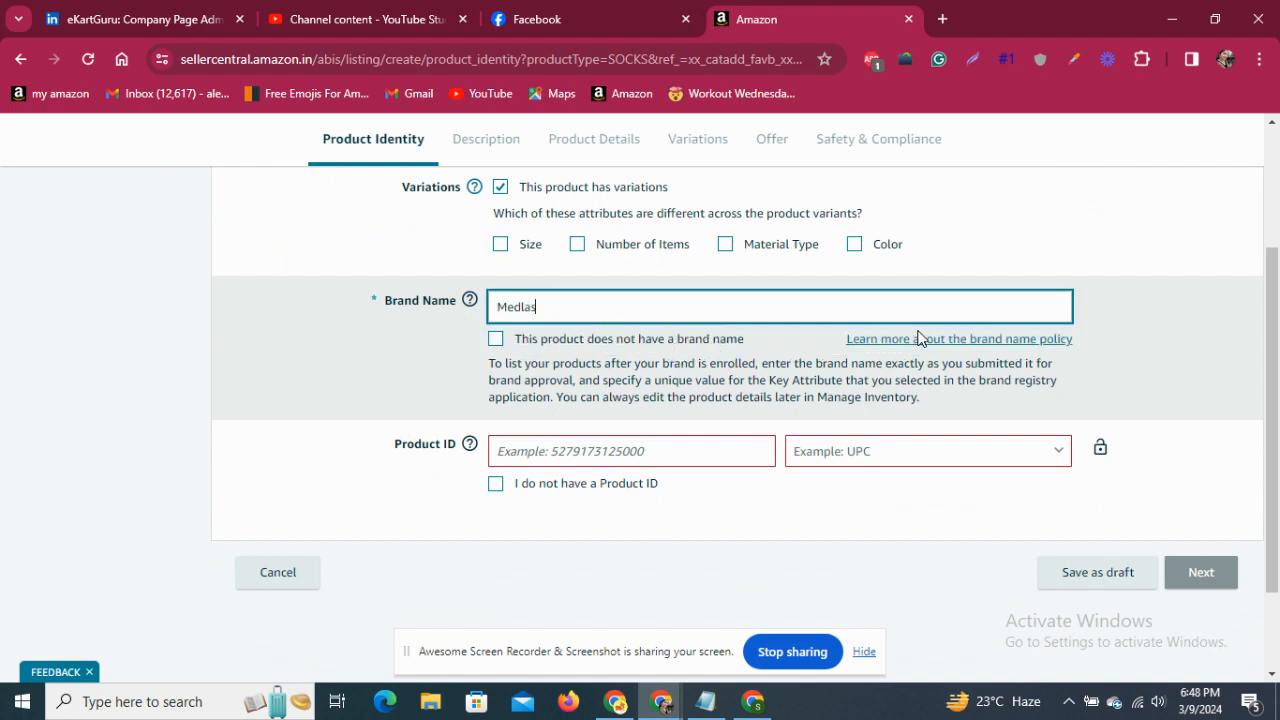
double_click(582, 310)
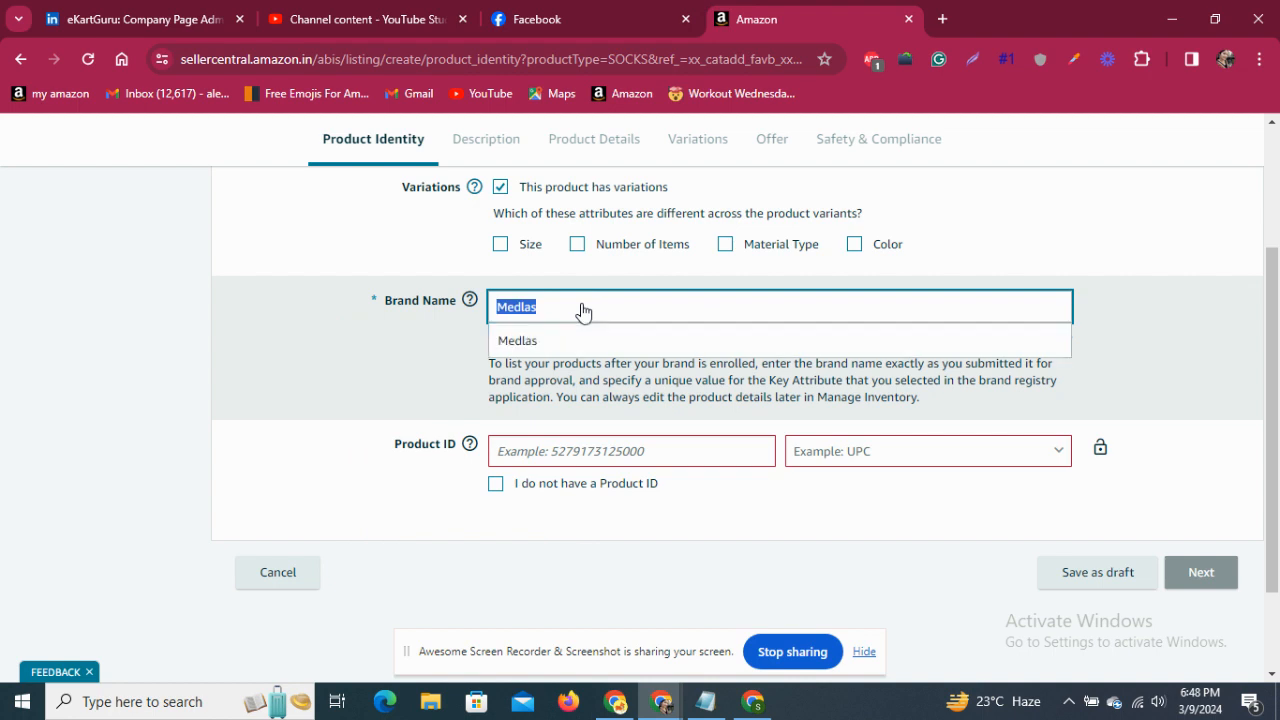
key("BackSpace")
left_click(436, 378)
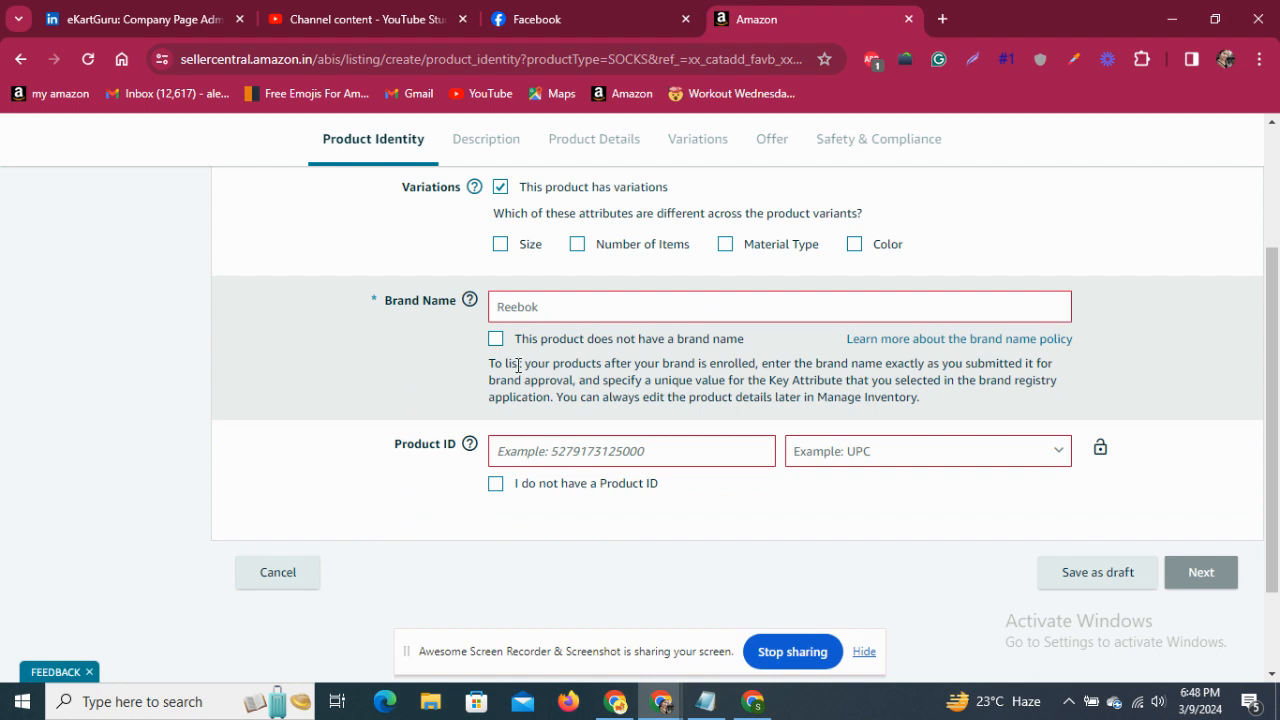
Declare that the product does not have a brand name.
left_click(495, 339)
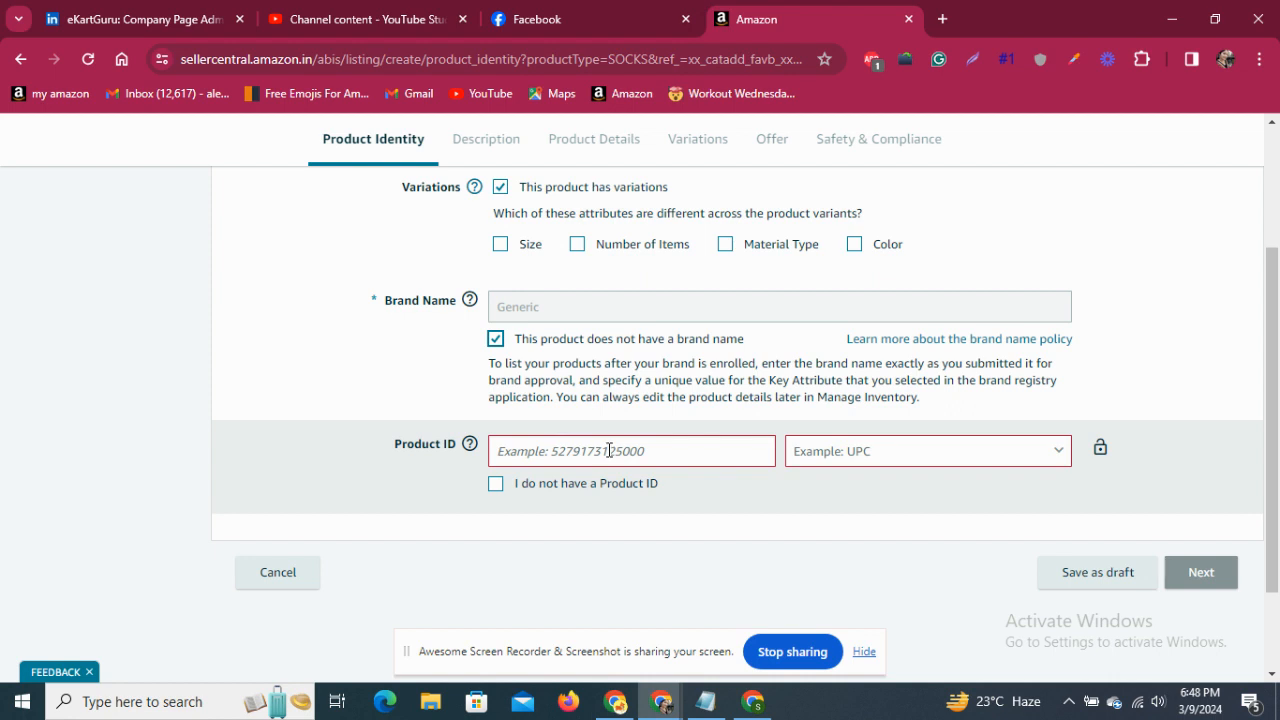
left_click(540, 453)
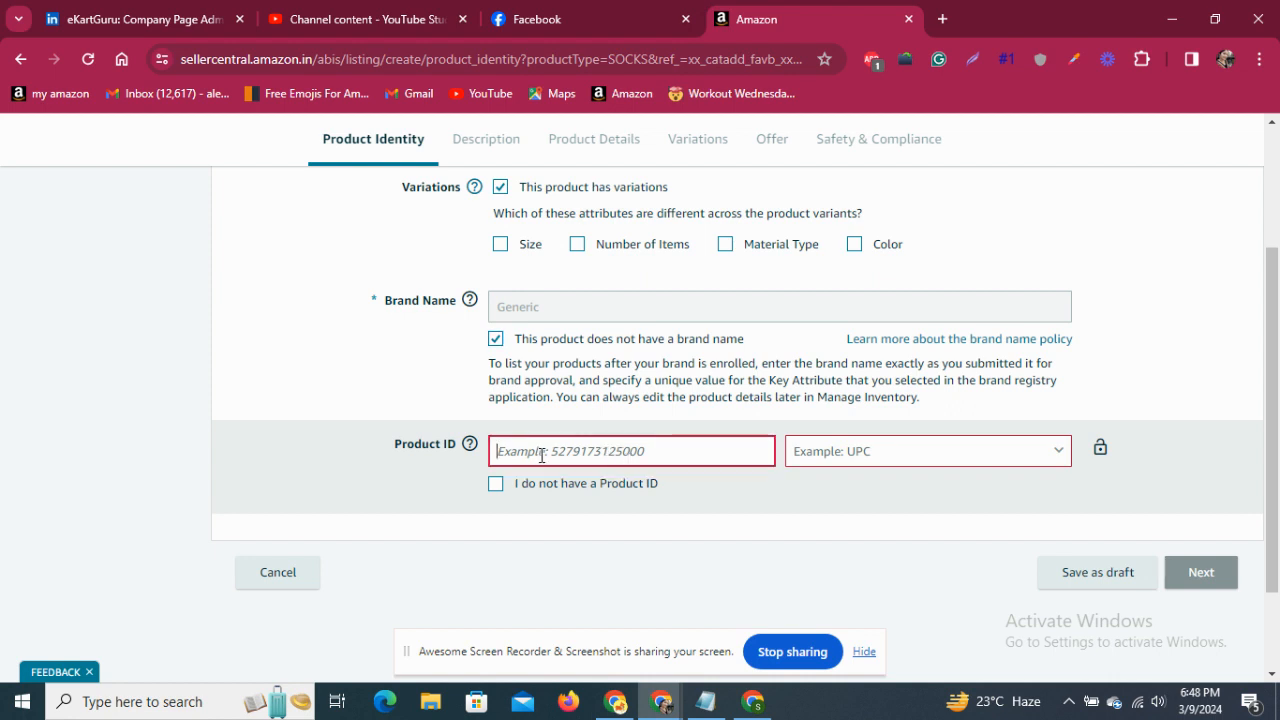
left_click(1040, 452)
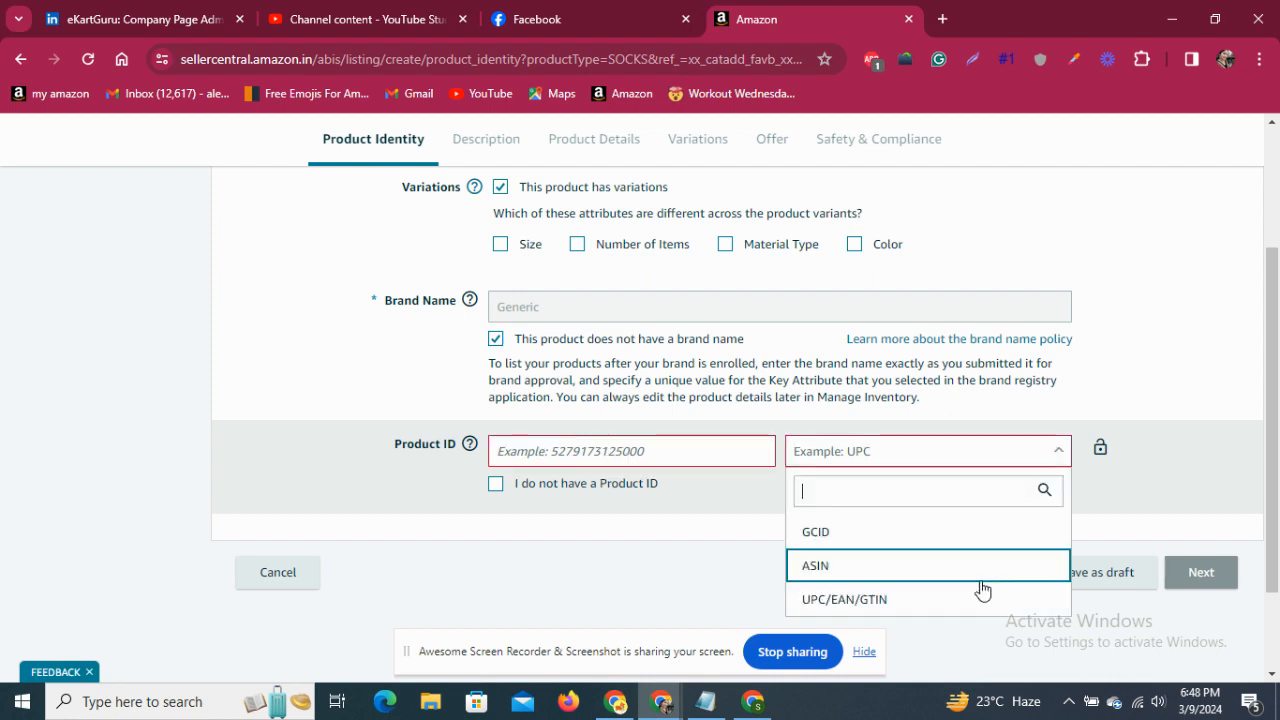
left_click(914, 604)
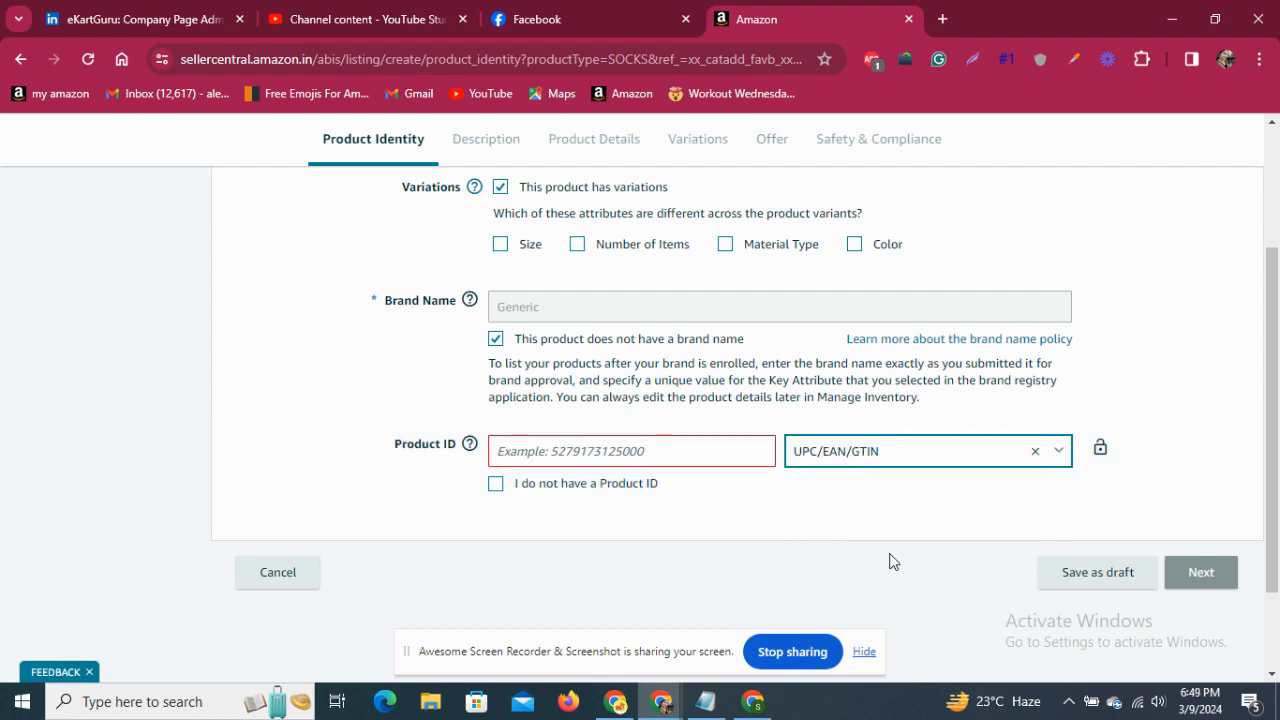
left_click(918, 452)
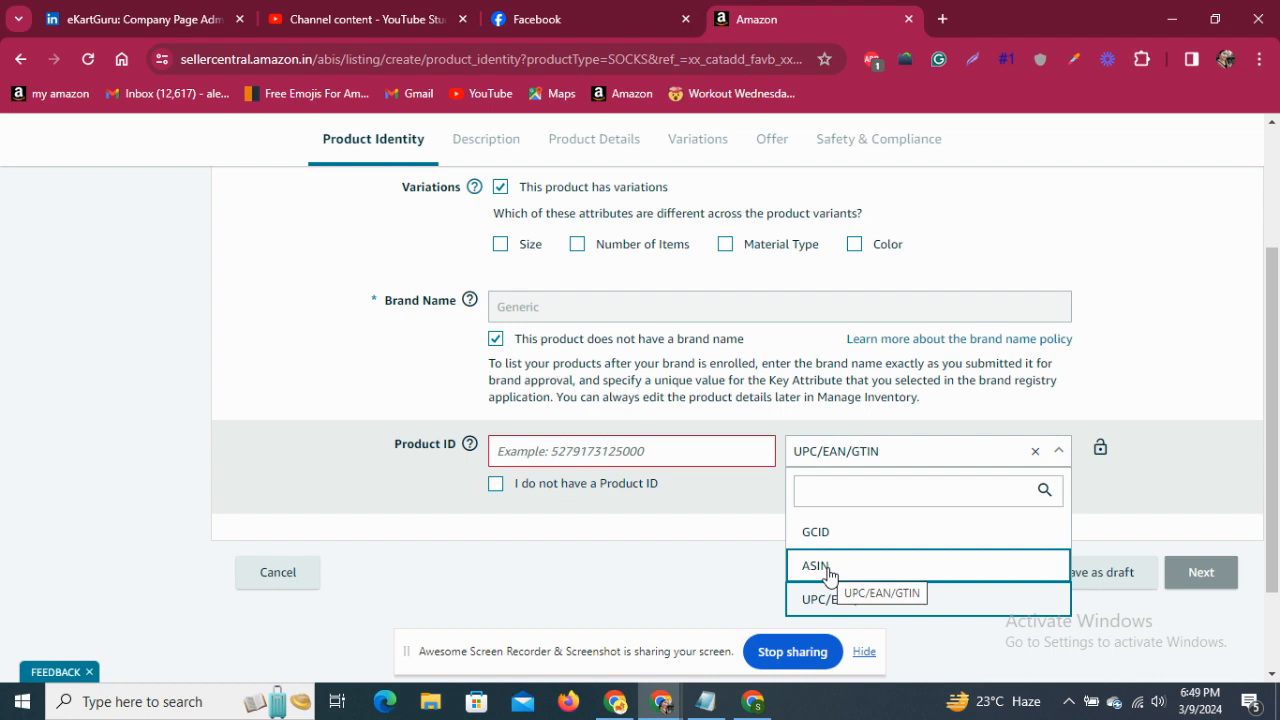
left_click(1036, 455)
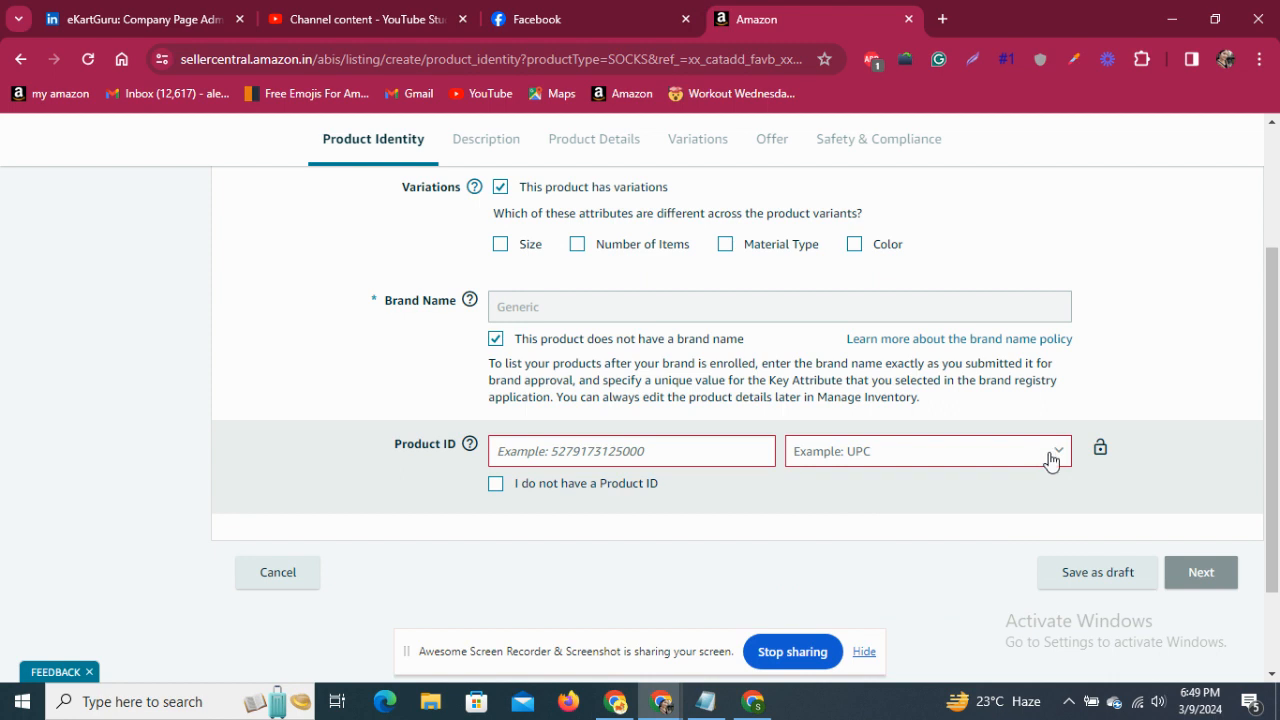
left_click(1065, 456)
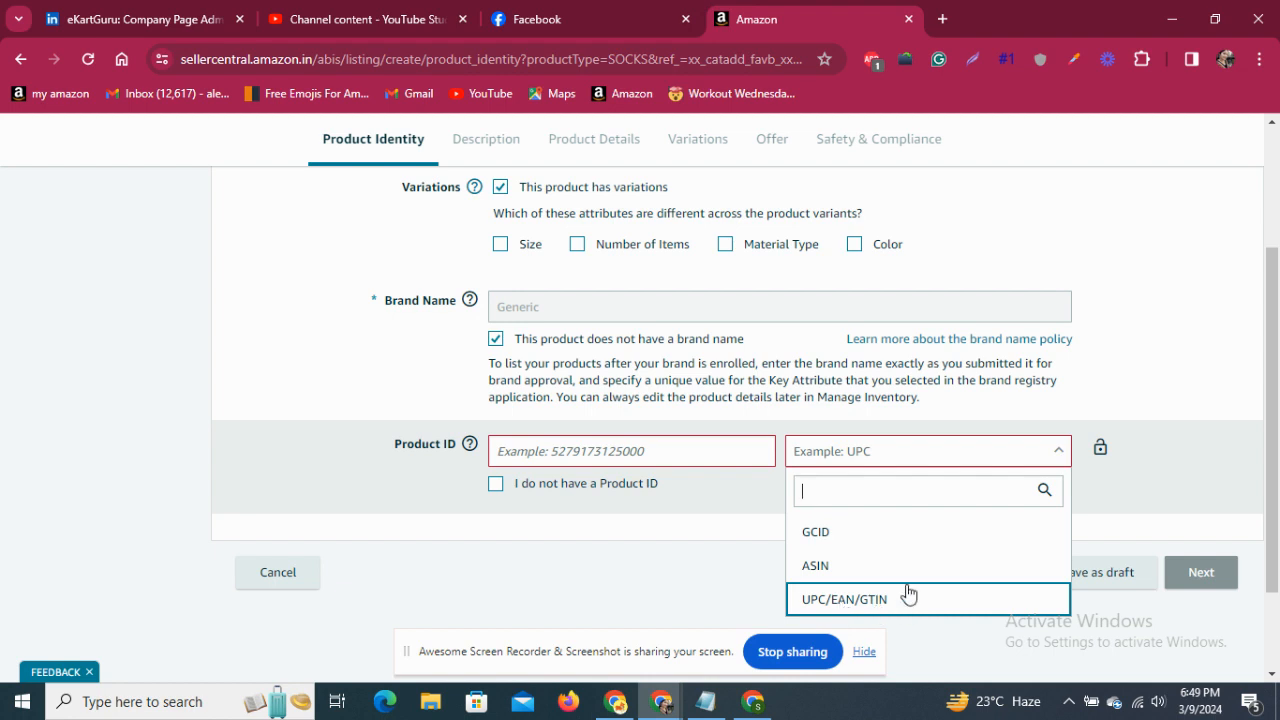
left_click(1062, 458)
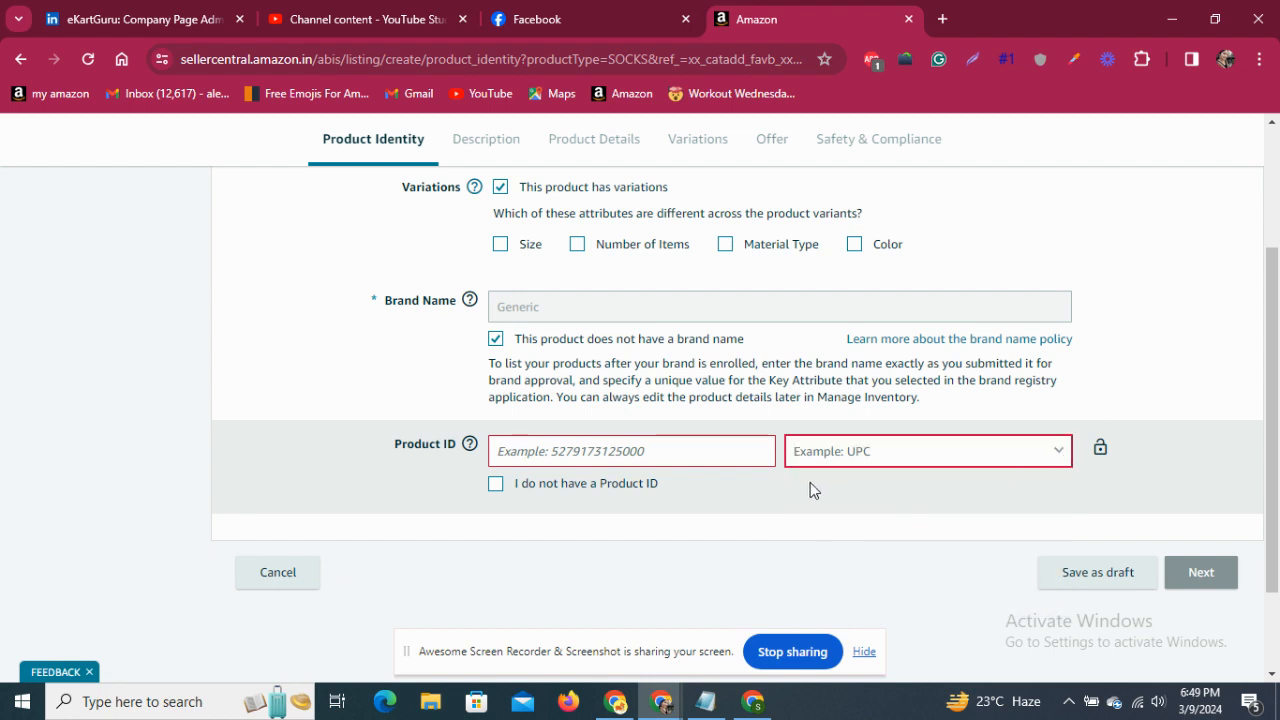
left_click(469, 443)
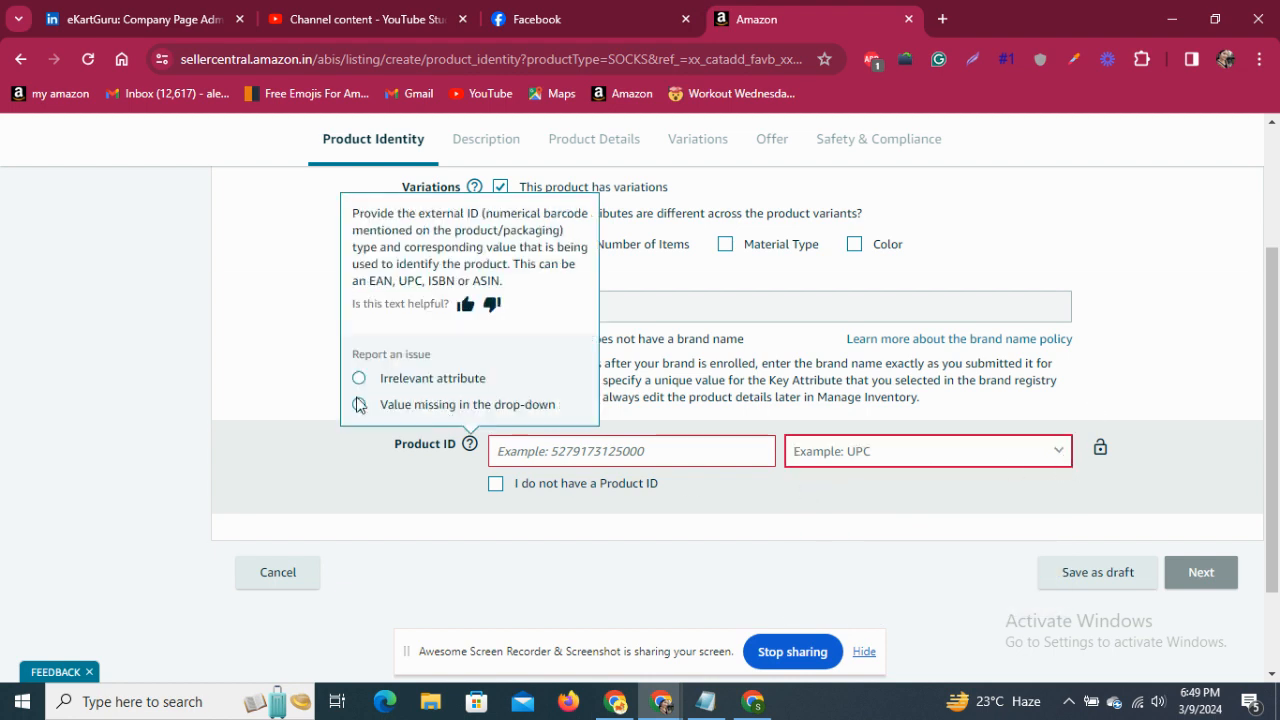
left_click(132, 381)
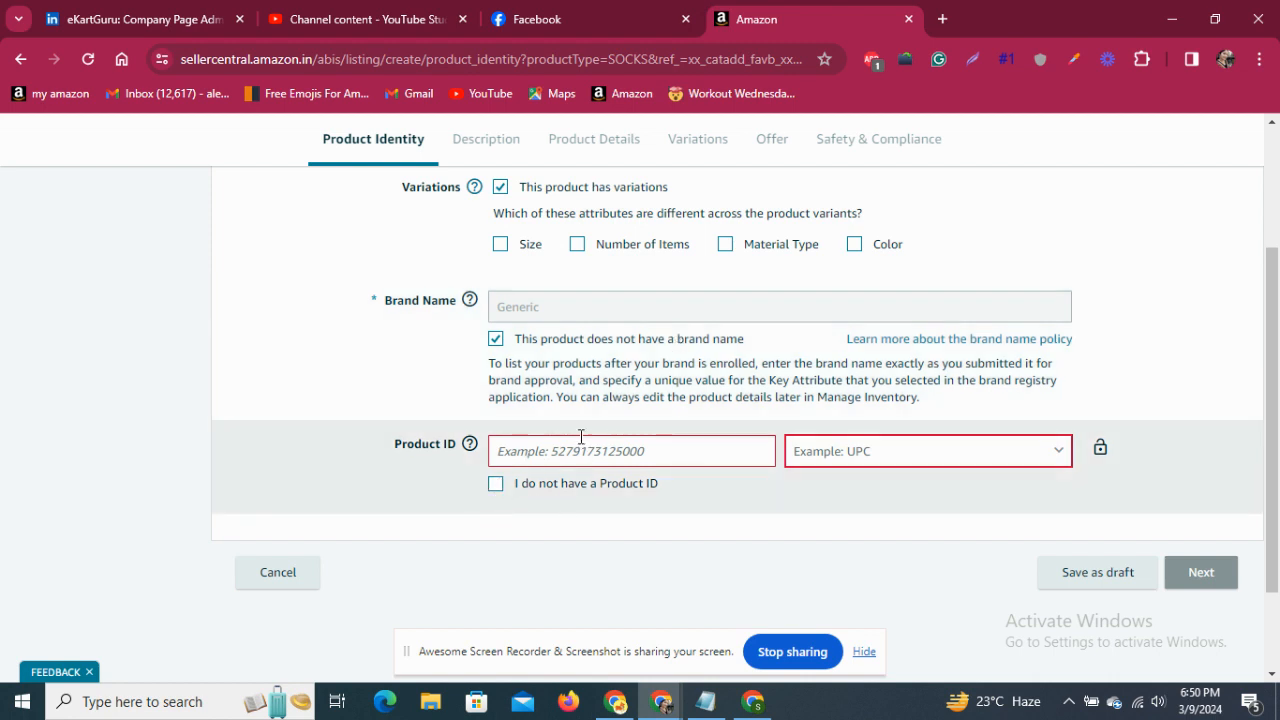
Declare that the product has no Product ID and continue to the Description section.
left_click(497, 486)
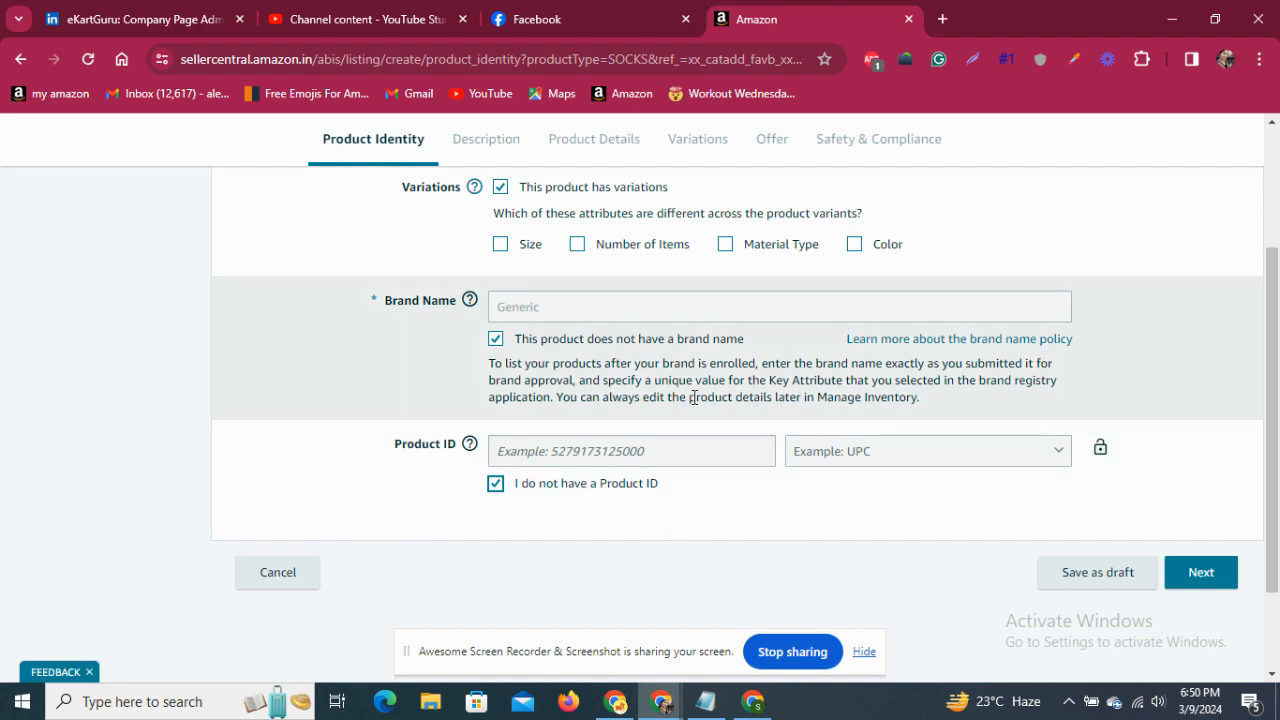
left_click(1216, 588)
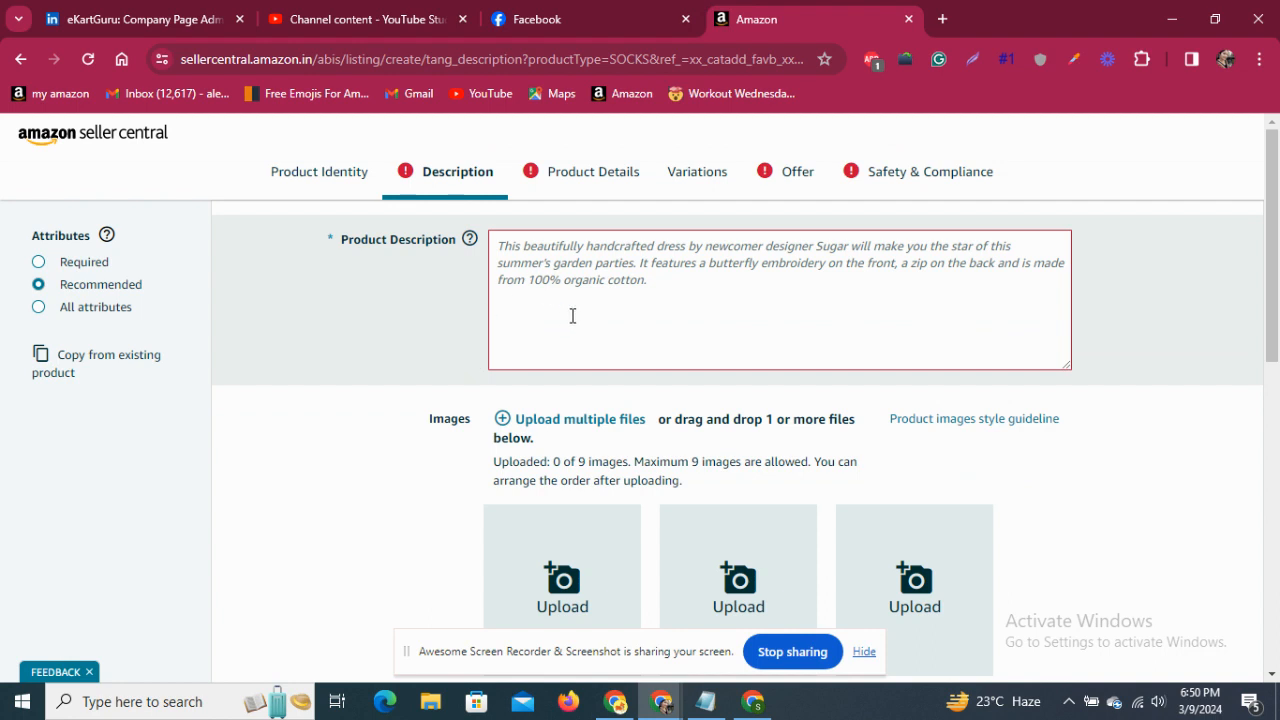
Revisit the Product Identity section, and return to the empty Product Description field in the Description section.
left_click(580, 303)
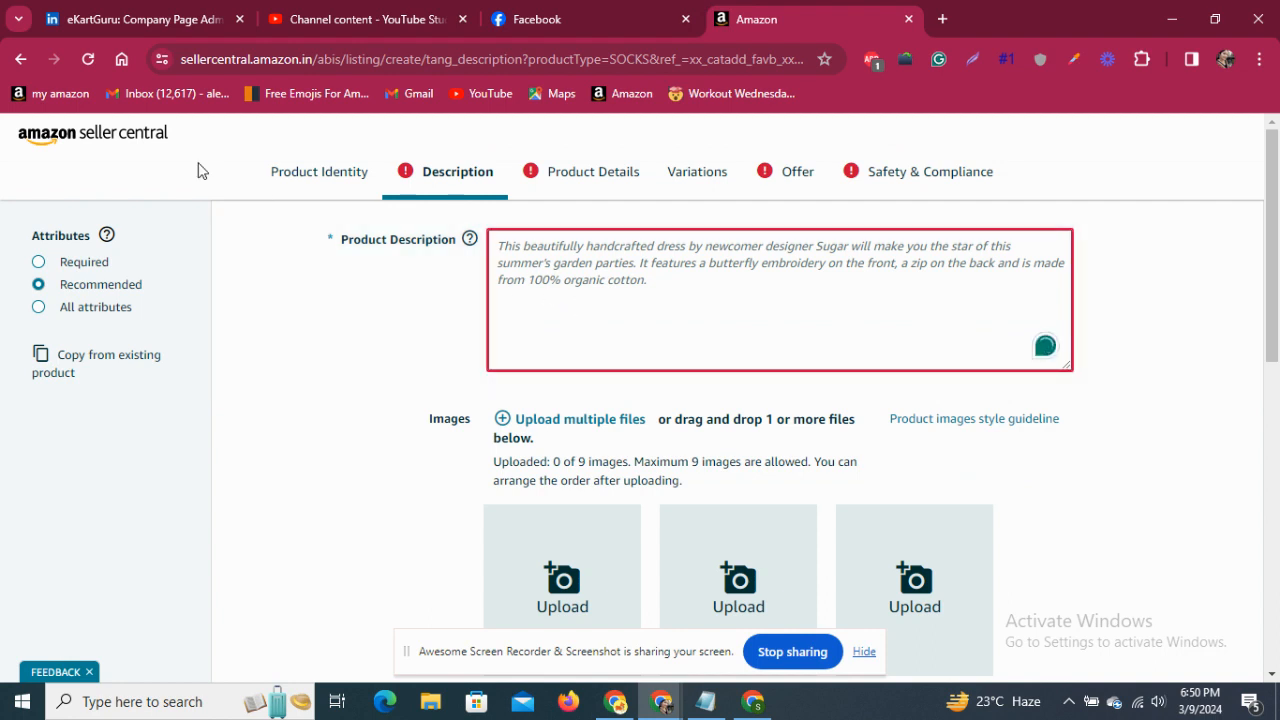
left_click(306, 176)
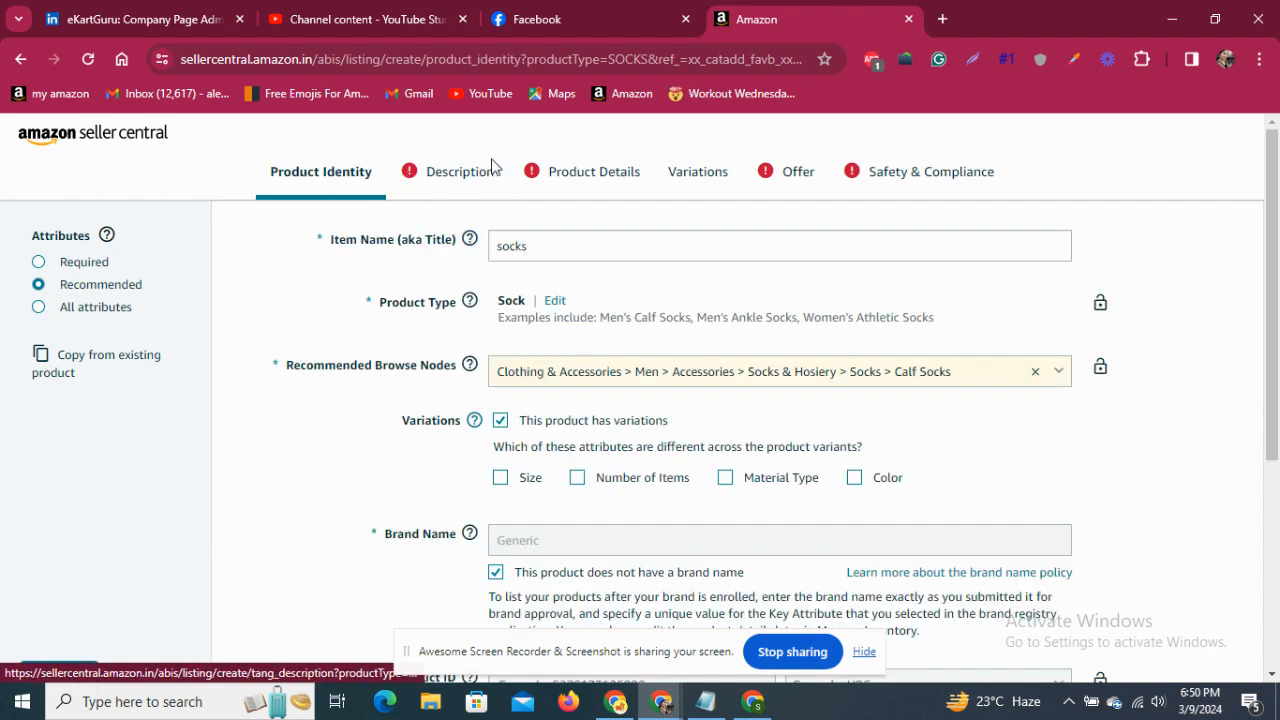
left_click(445, 185)
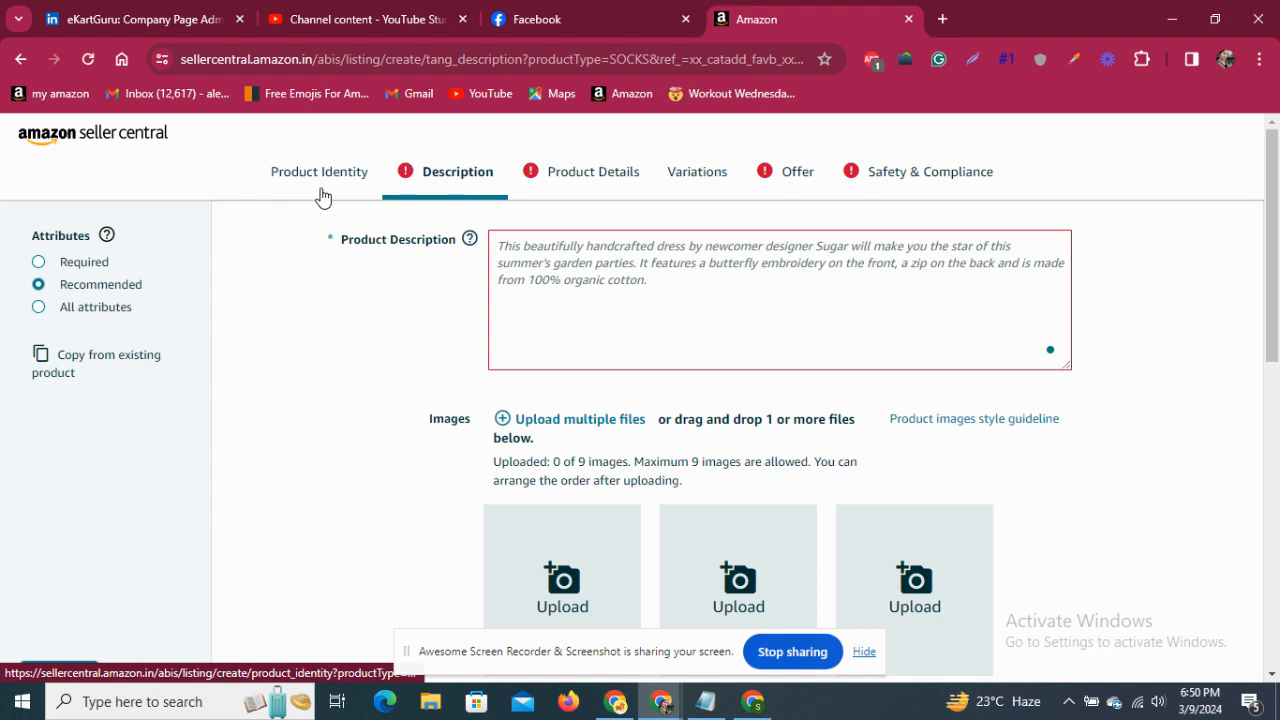
left_click(617, 270)
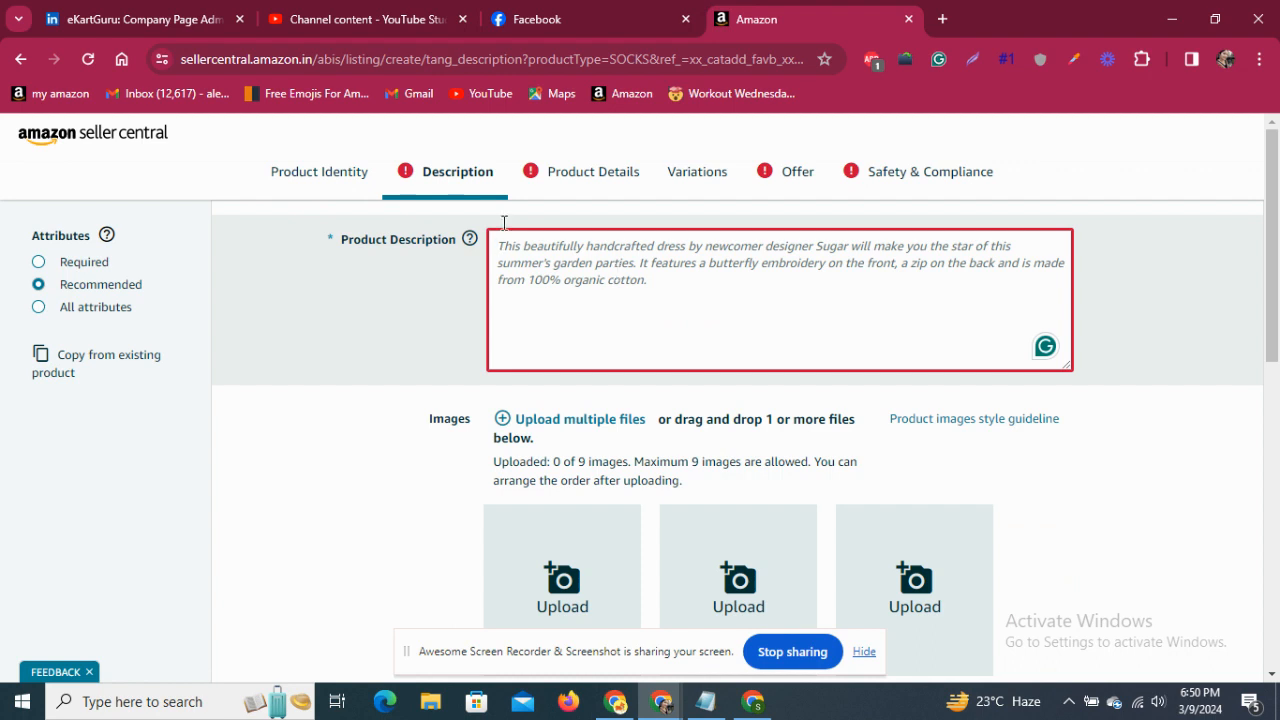
Check the item title in the Product Identity section and return to the Description section.
left_click(318, 184)
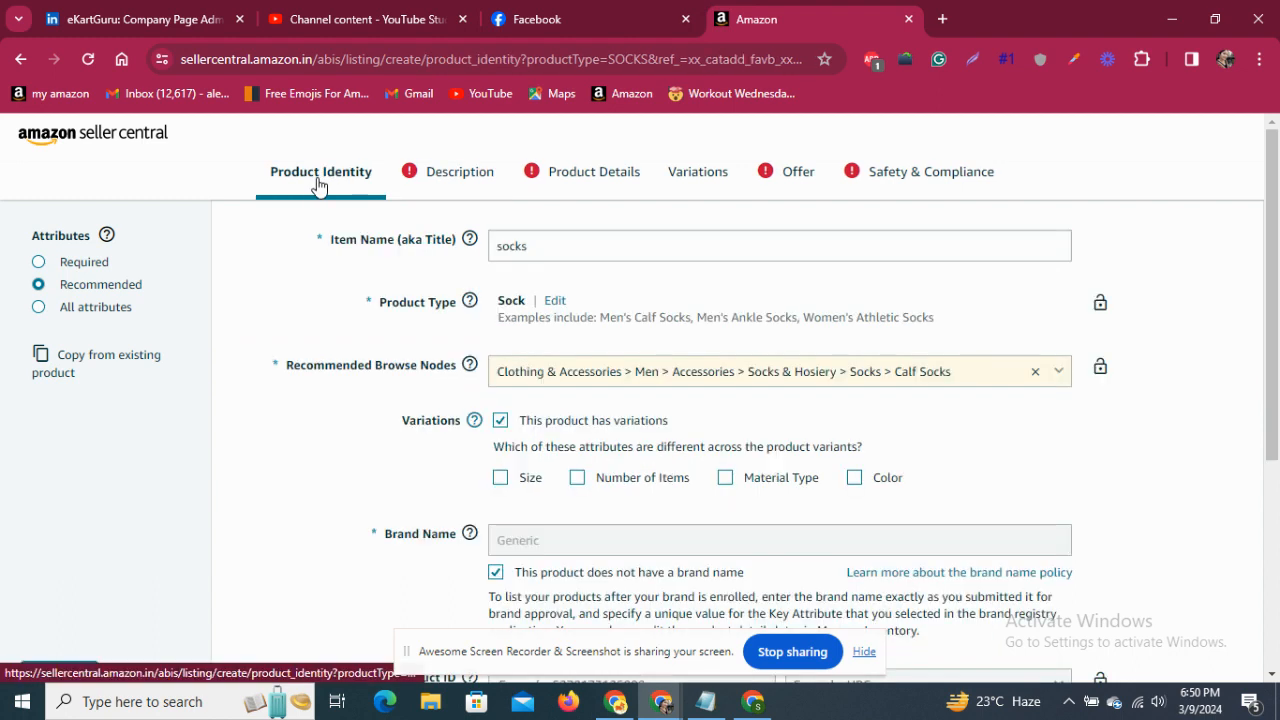
double_click(624, 257)
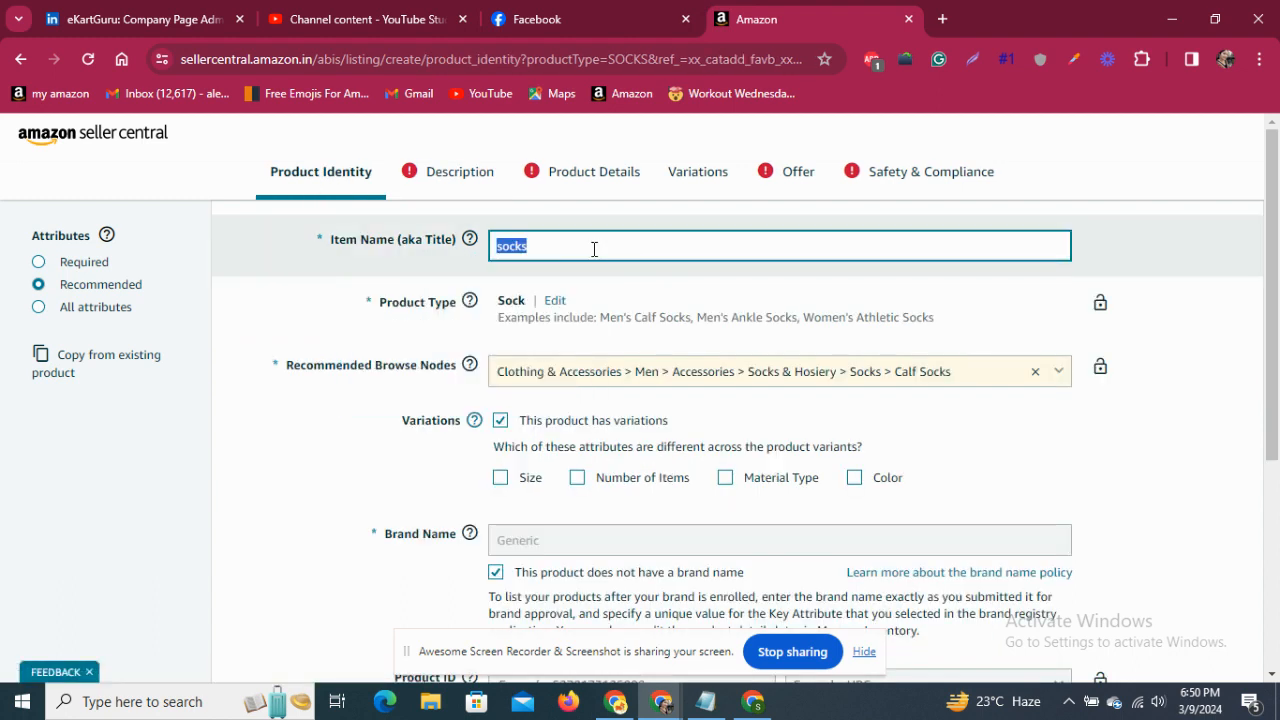
left_click(428, 174)
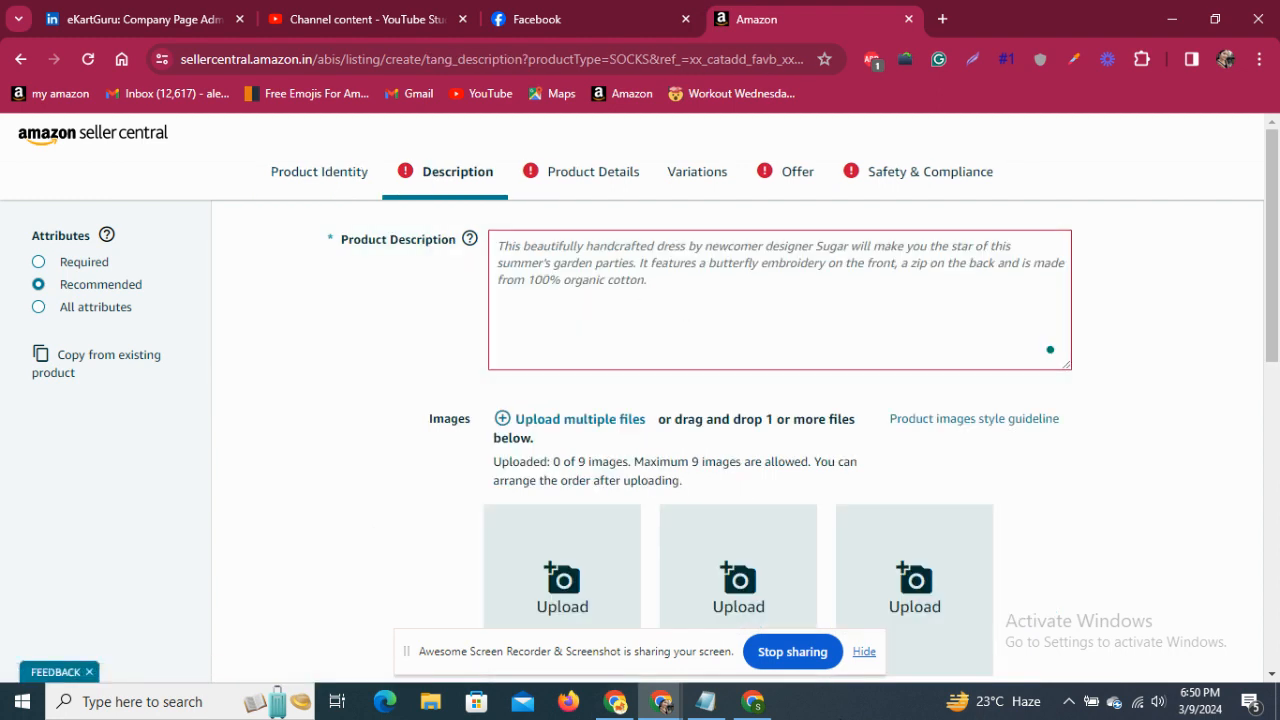
Switch to ChatGPT and submit the prompt: write amazon product description for "socks".
mouse_move(607, 708)
left_click(607, 706)
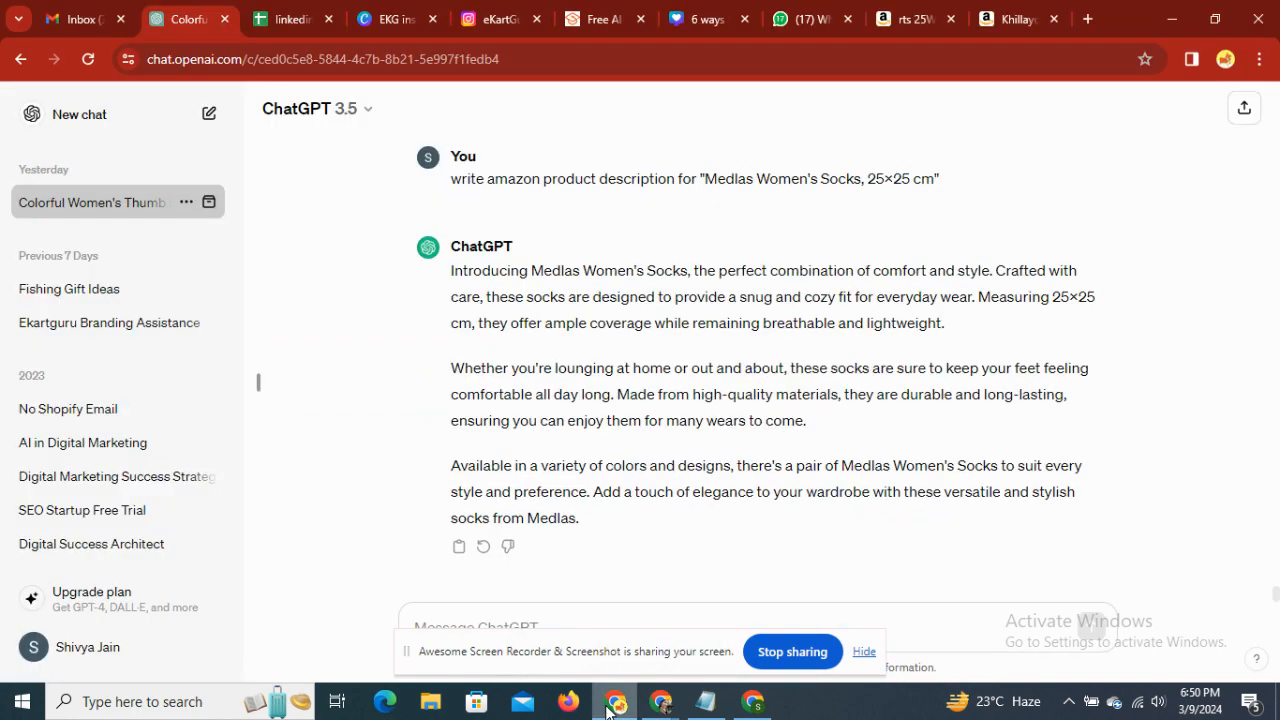
left_click(862, 654)
left_click(701, 624)
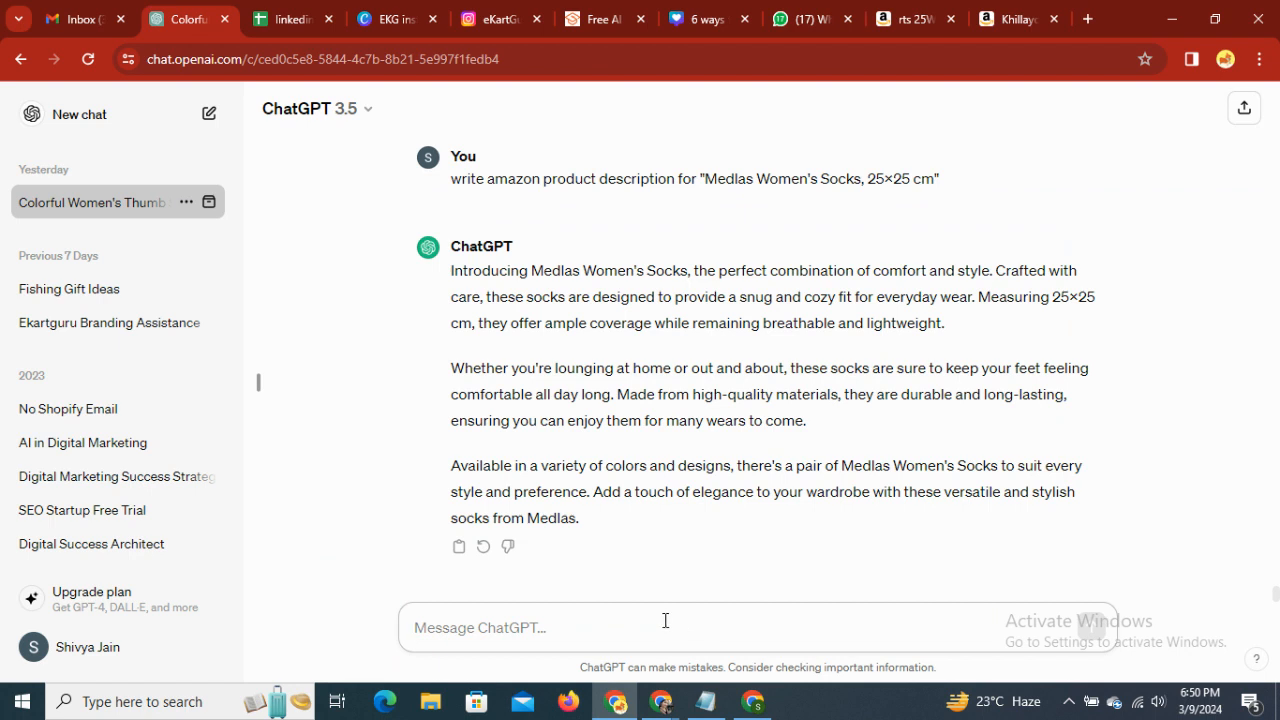
type("write amazon product description for")
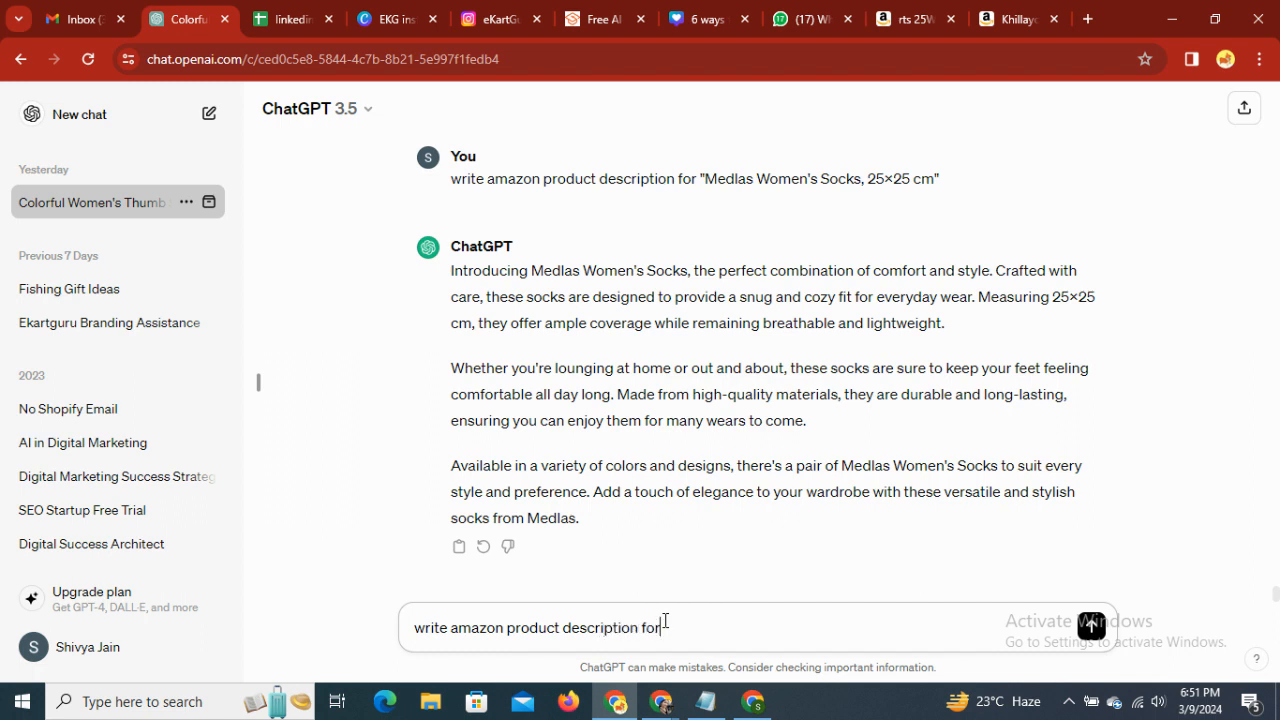
type(" \"socks\"")
key("Return")
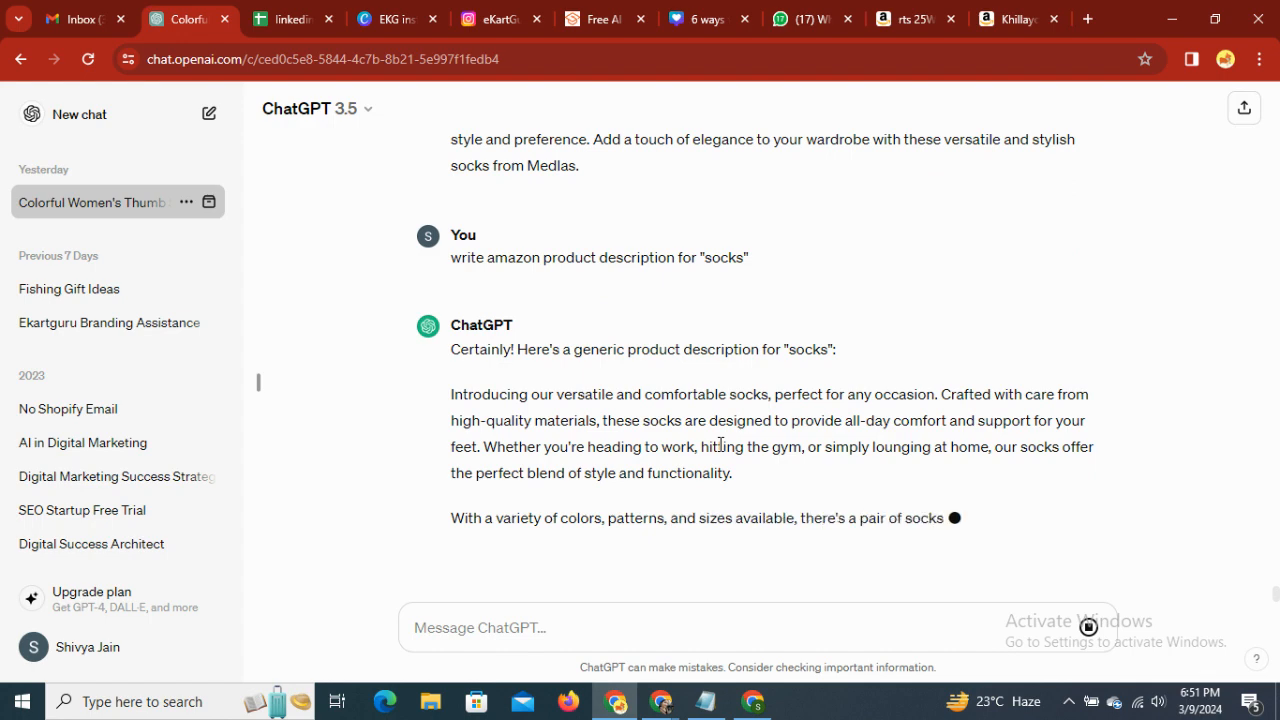
triple_click(720, 448)
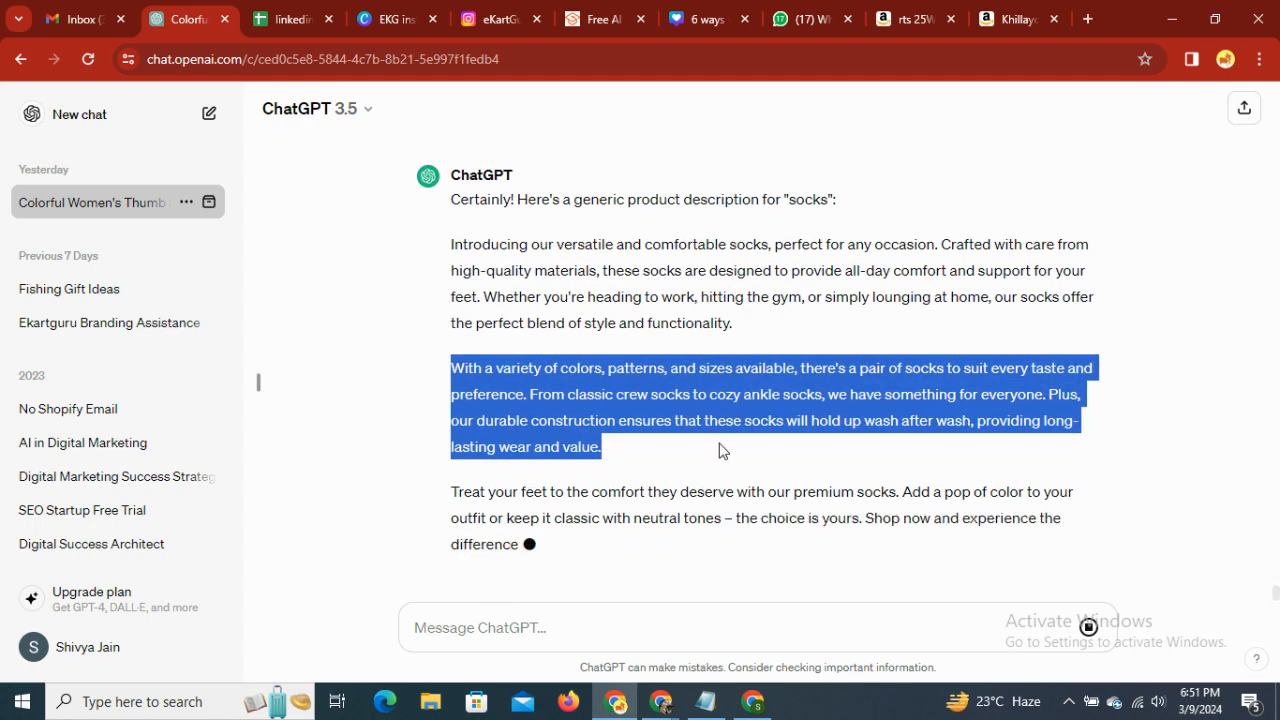
Switch back to Amazon Seller Central and review the Product Description field and image upload slots in the Description section.
left_click(753, 704)
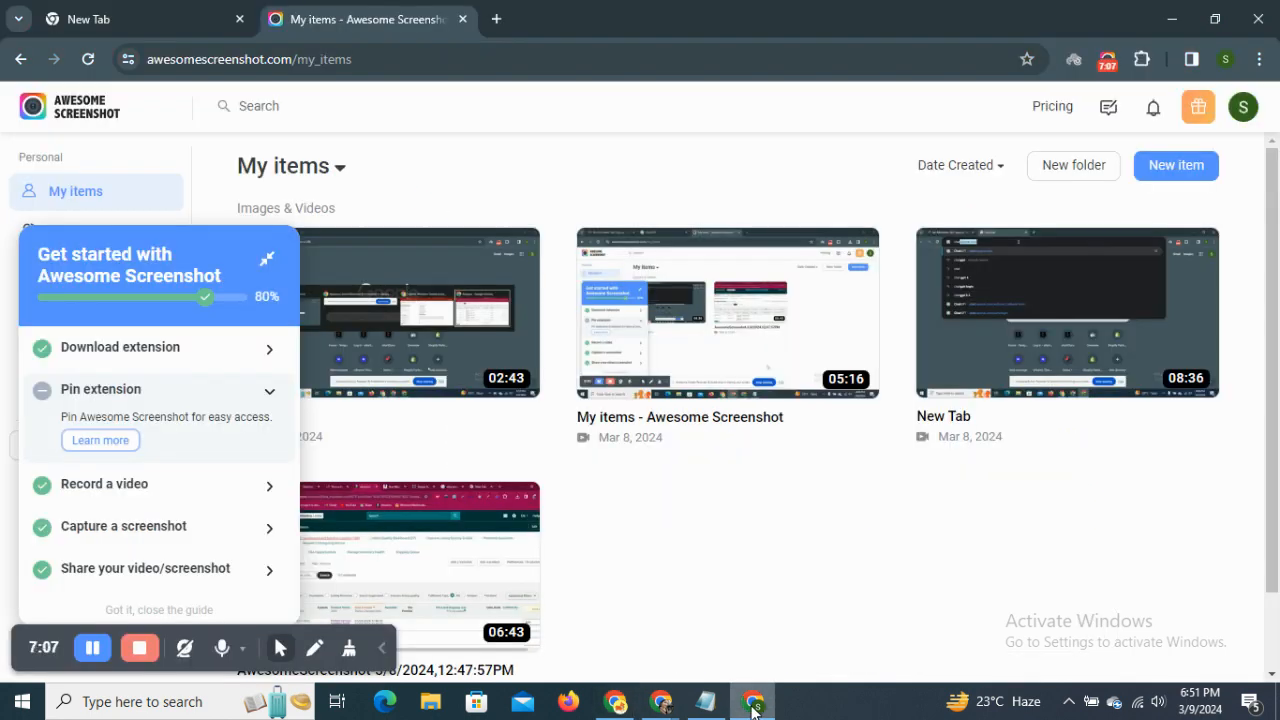
left_click(753, 704)
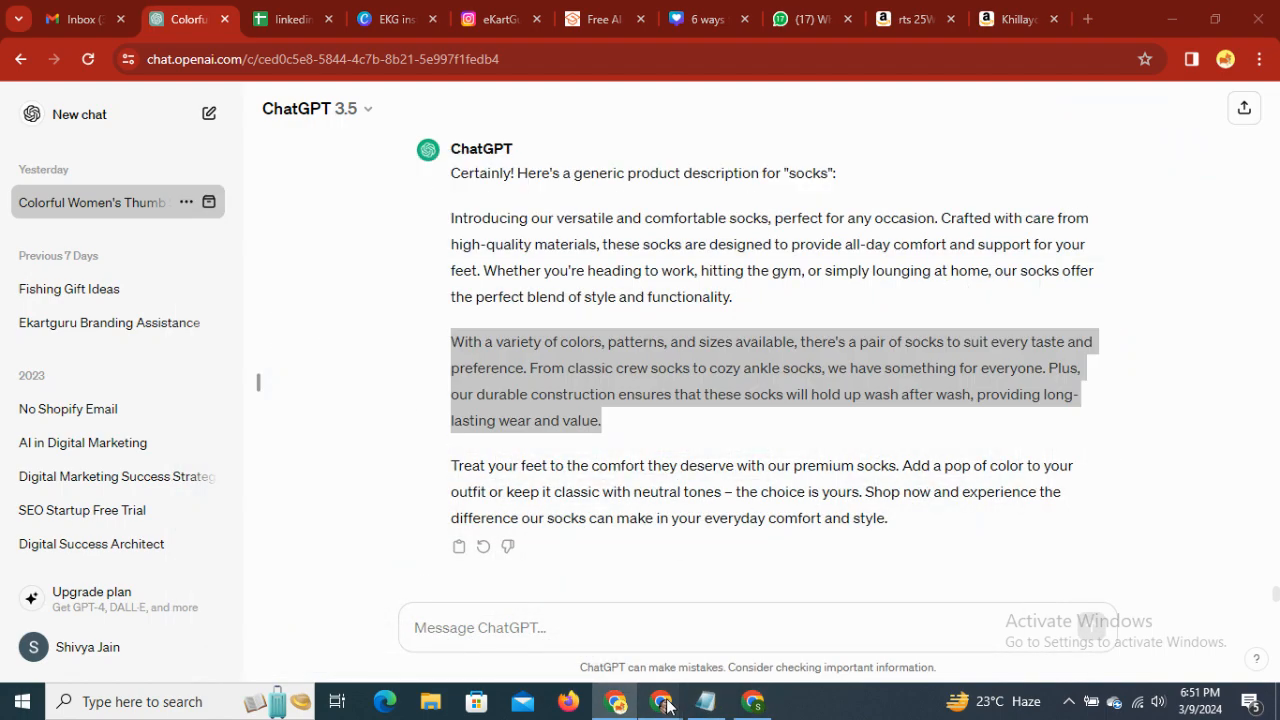
mouse_move(667, 705)
left_click(560, 620)
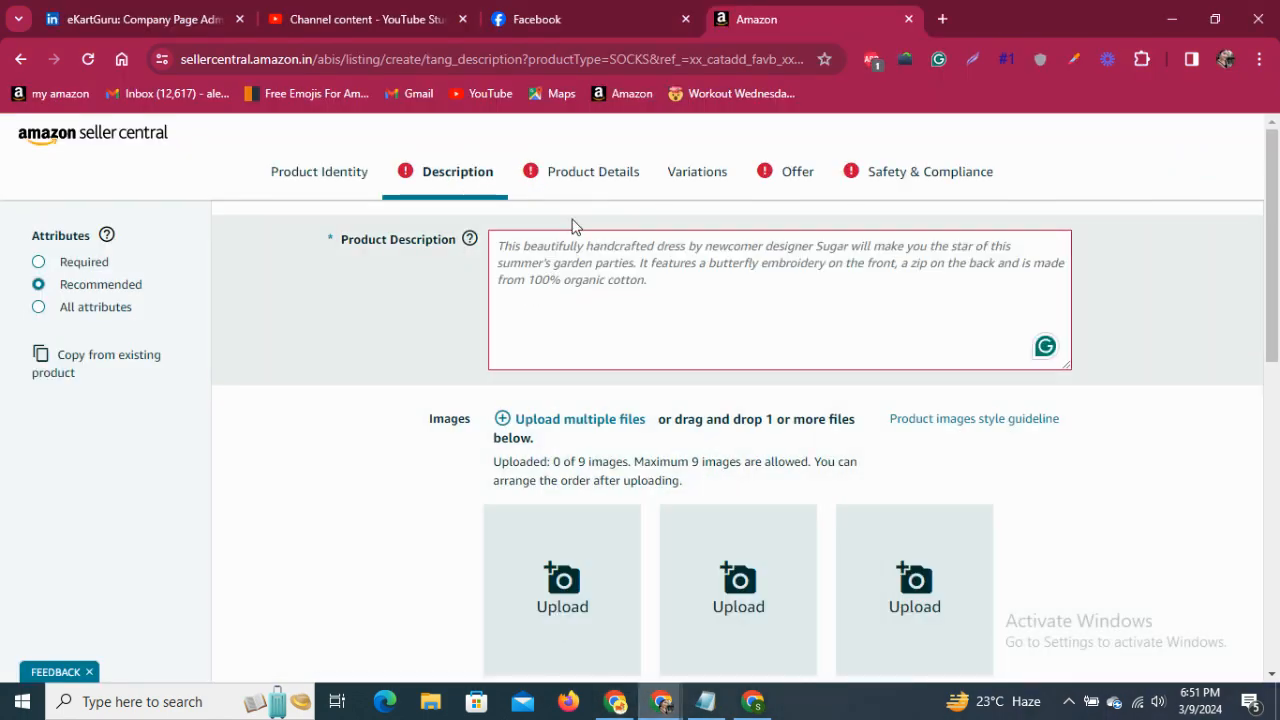
left_click(593, 287)
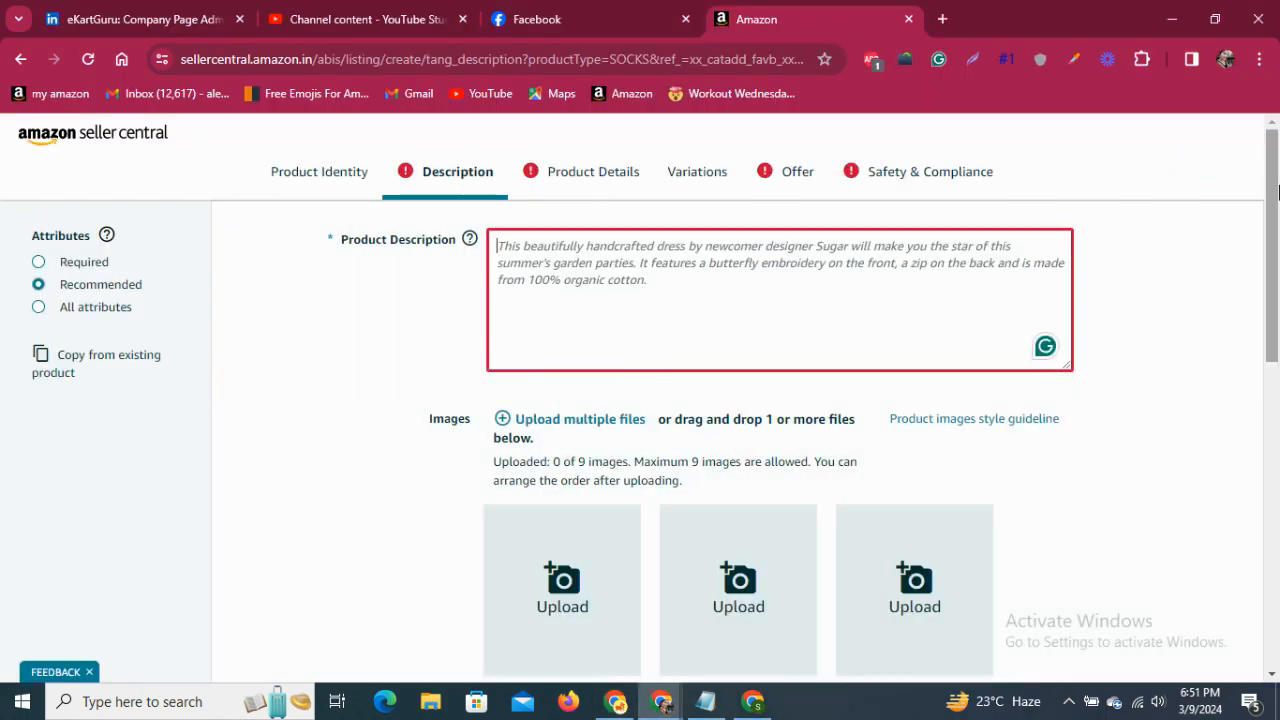
left_click_drag(1278, 190, 1278, 284)
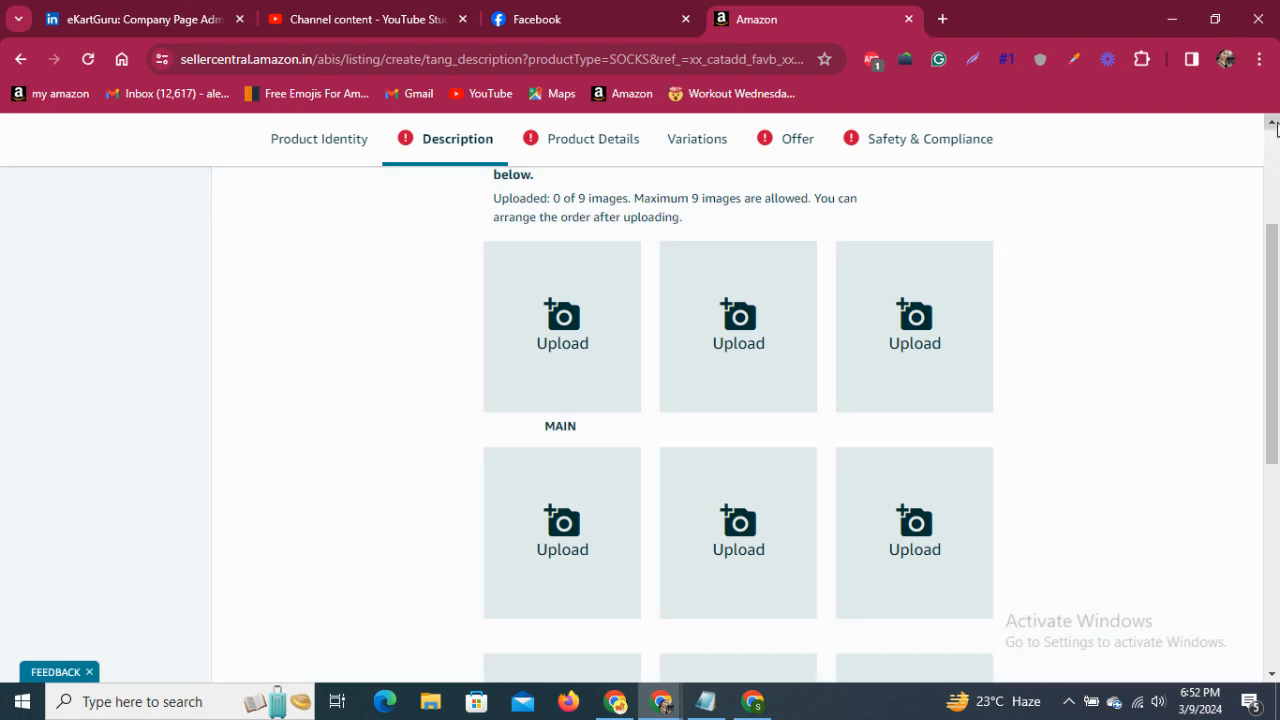
scroll(1276, 122, "up", 3)
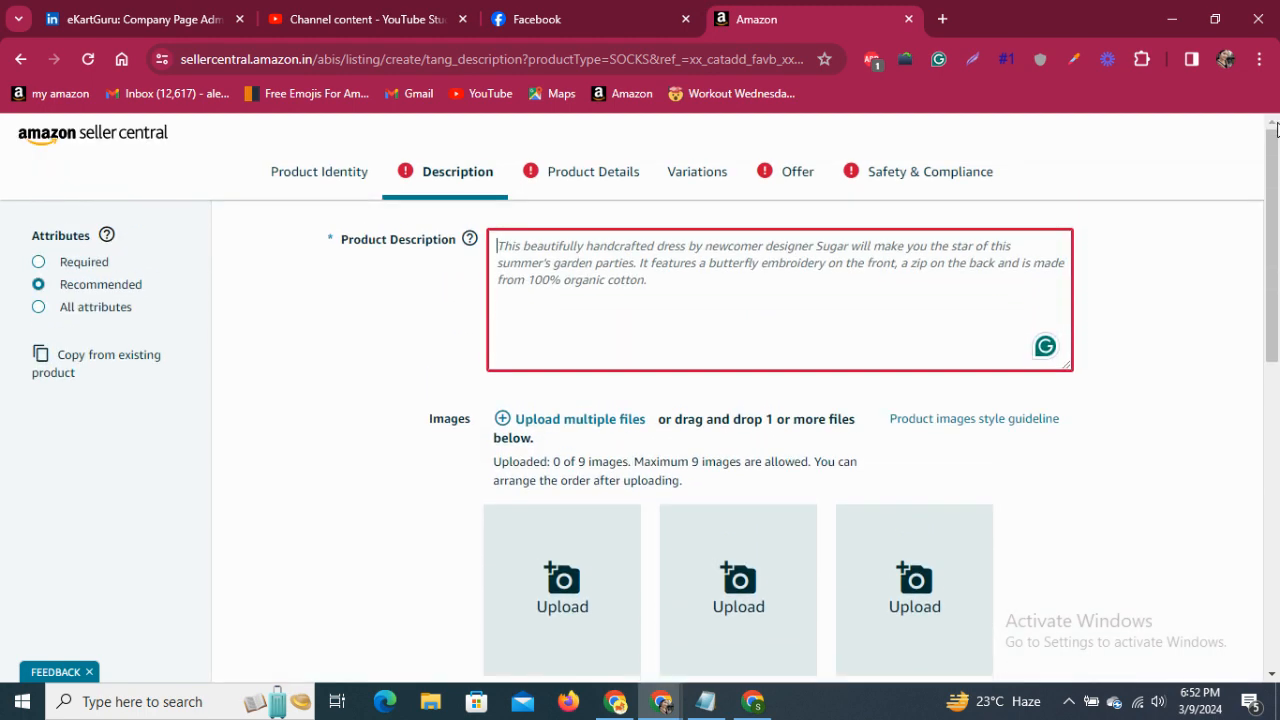
In the Product Details section, mark the product as having customisations and set its Style to Ankle Length.
left_click(570, 190)
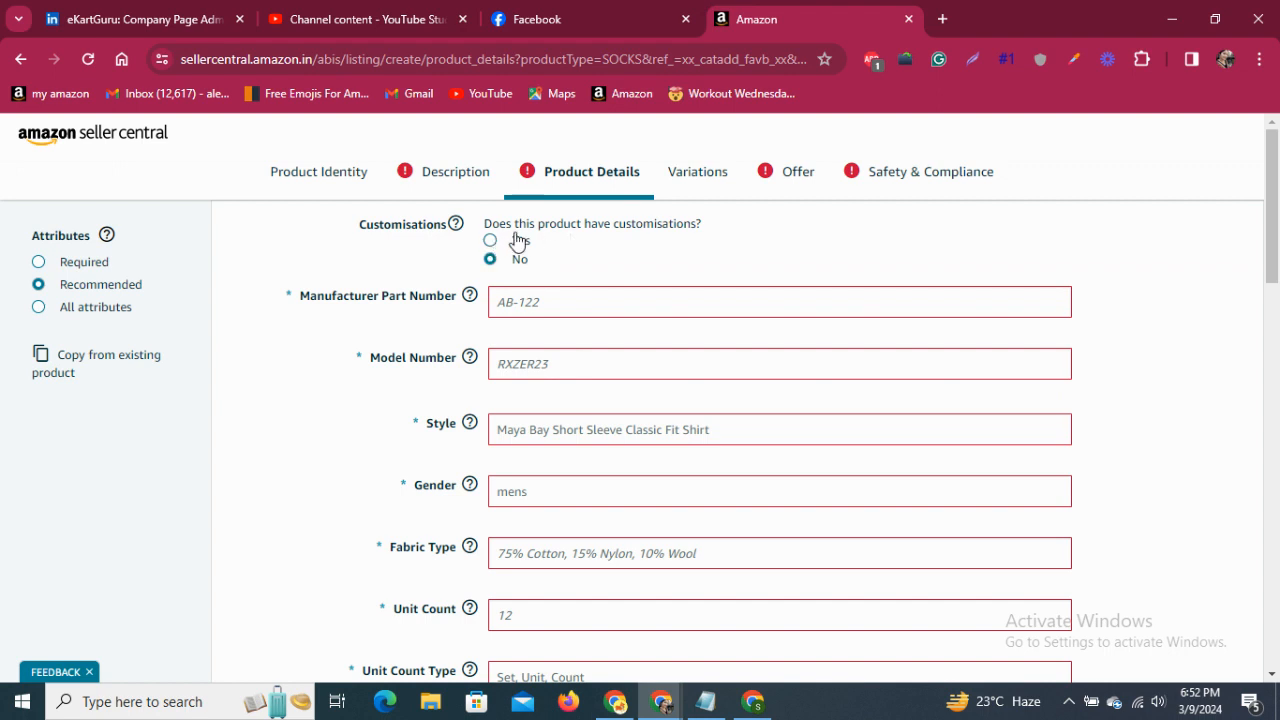
left_click(489, 241)
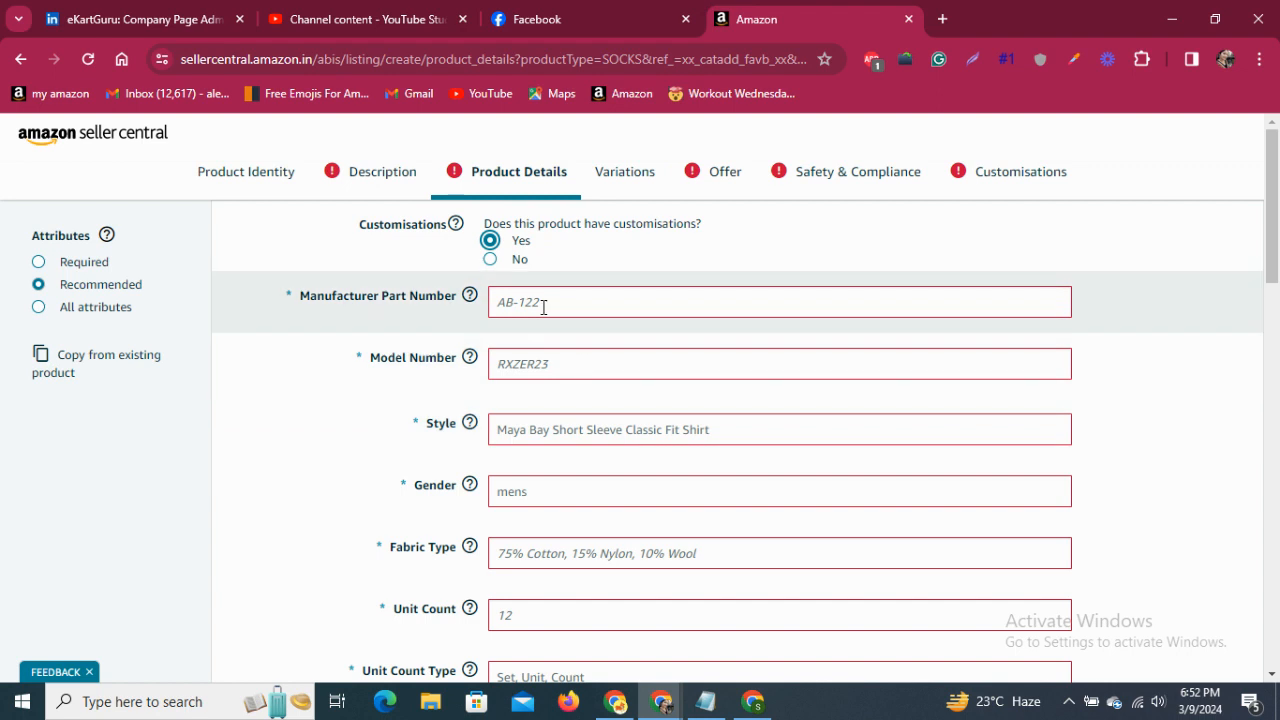
left_click(640, 298)
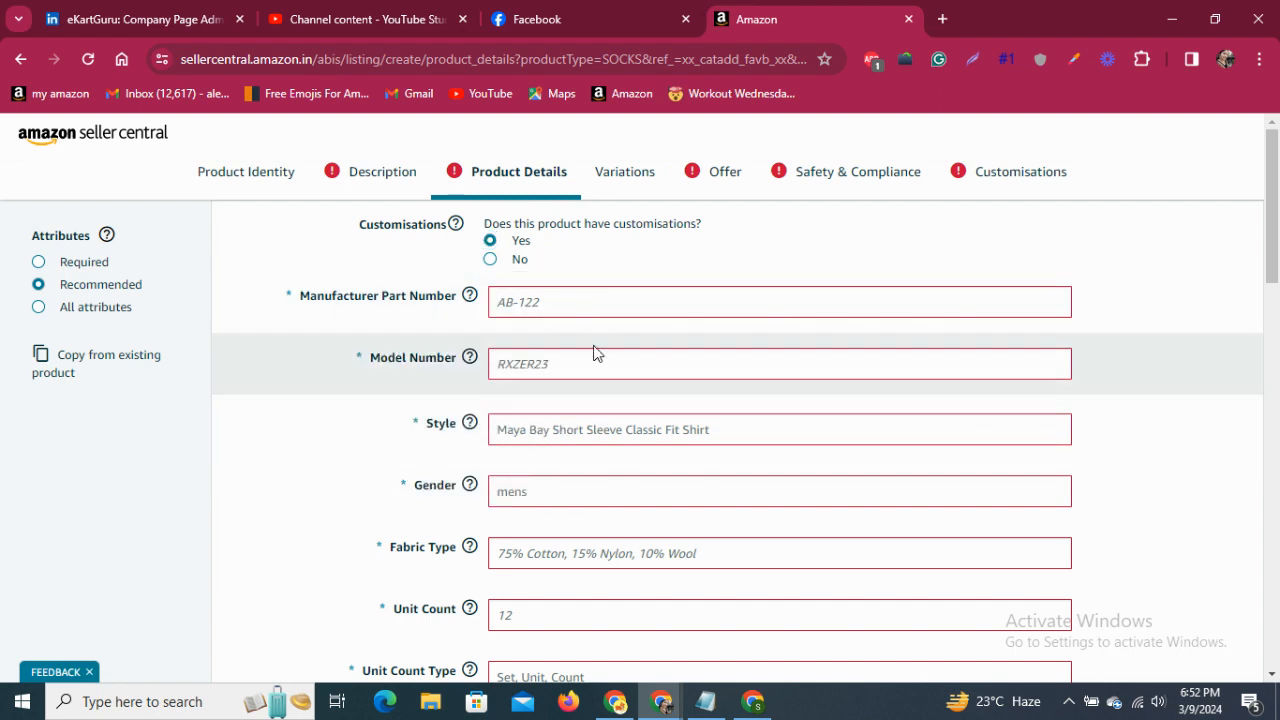
left_click(594, 358)
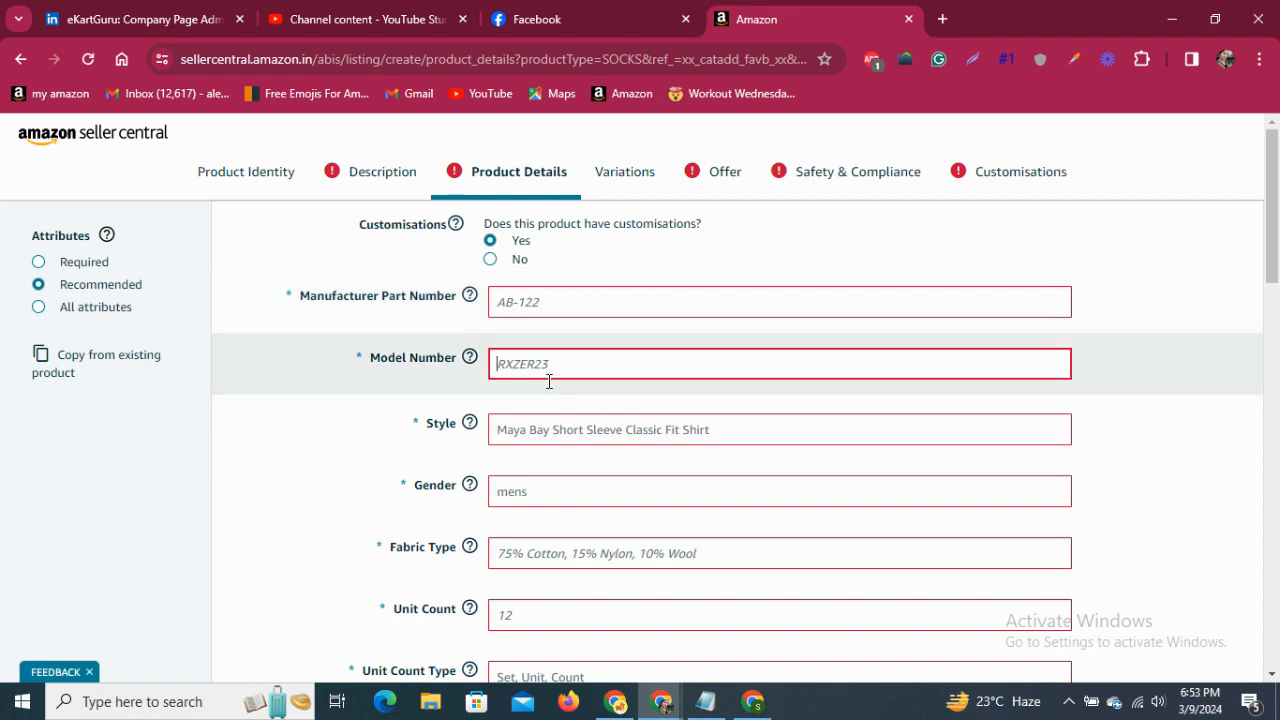
left_click(590, 432)
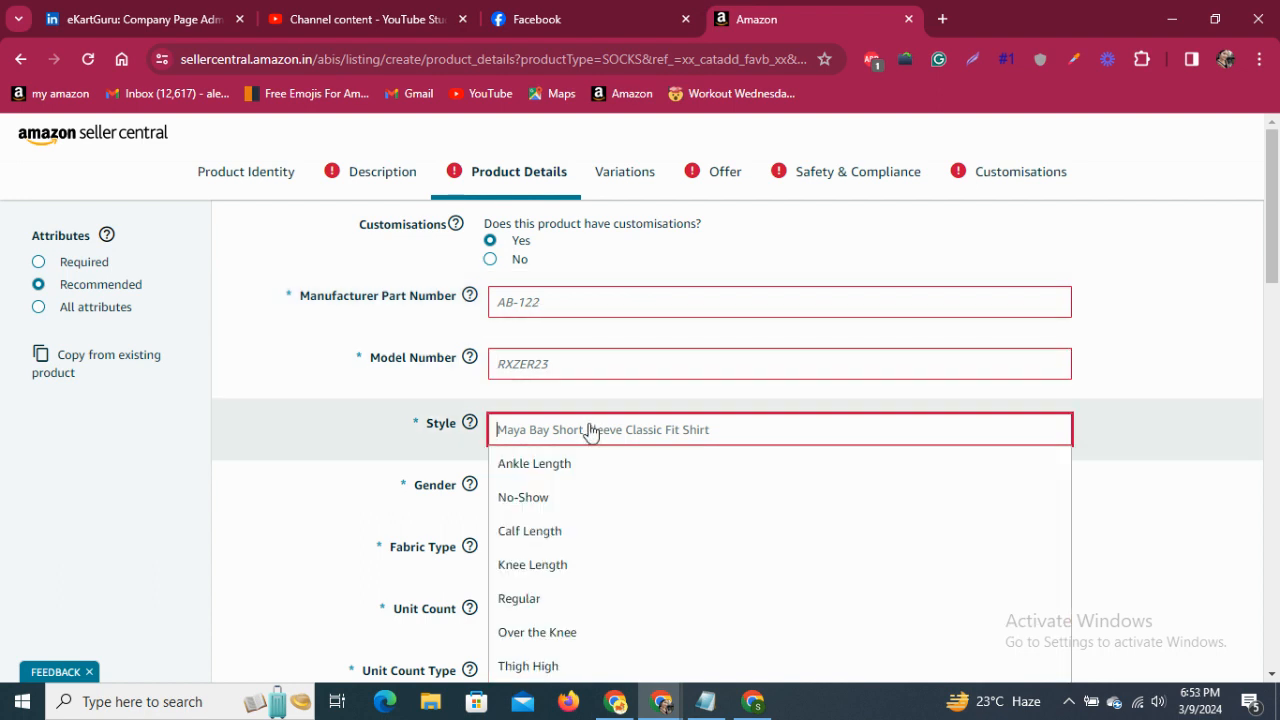
left_click(524, 480)
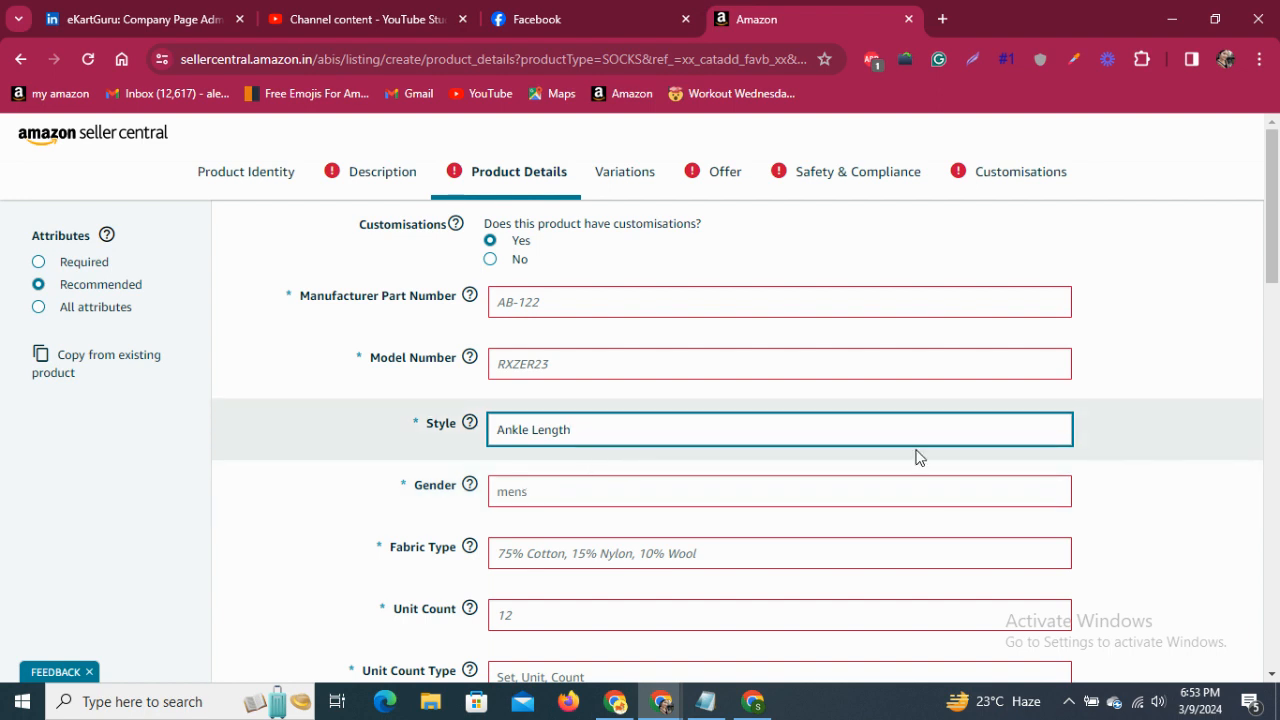
left_click_drag(1274, 240, 1180, 189)
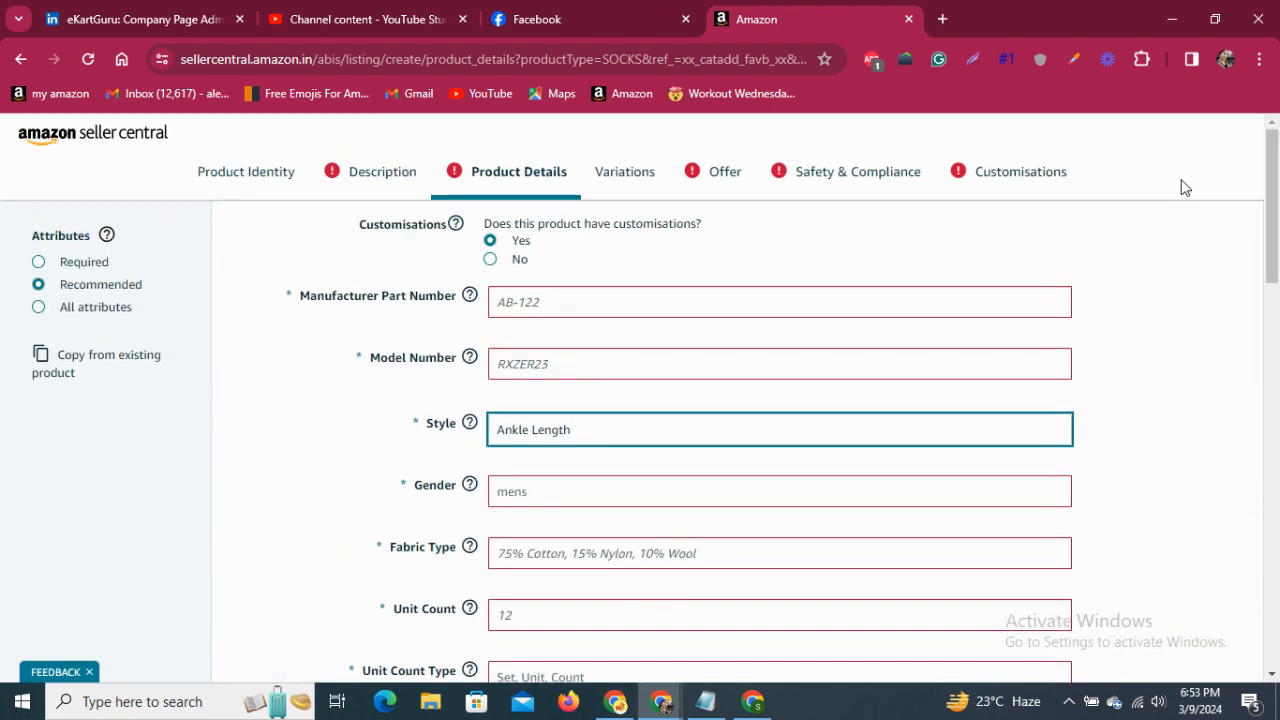
In the Variations section, choose Number of Items as the variation type and add the variants 3 and 6.
left_click(634, 176)
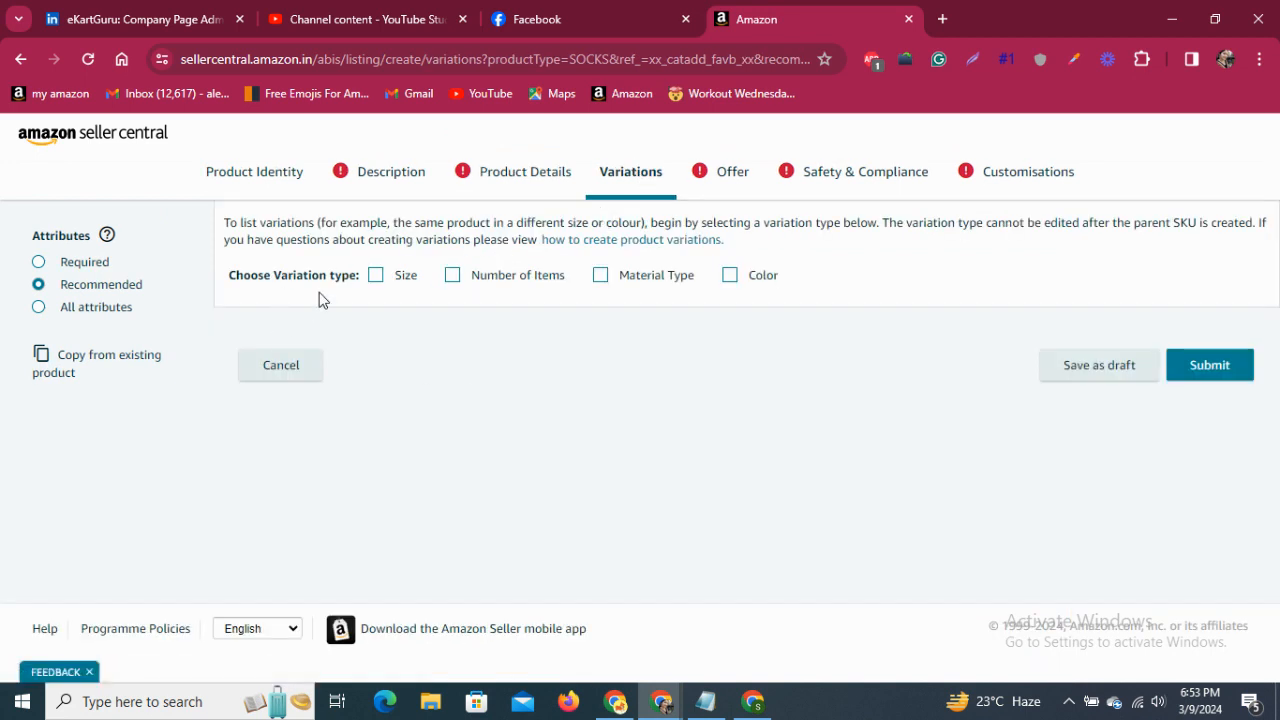
left_click(453, 276)
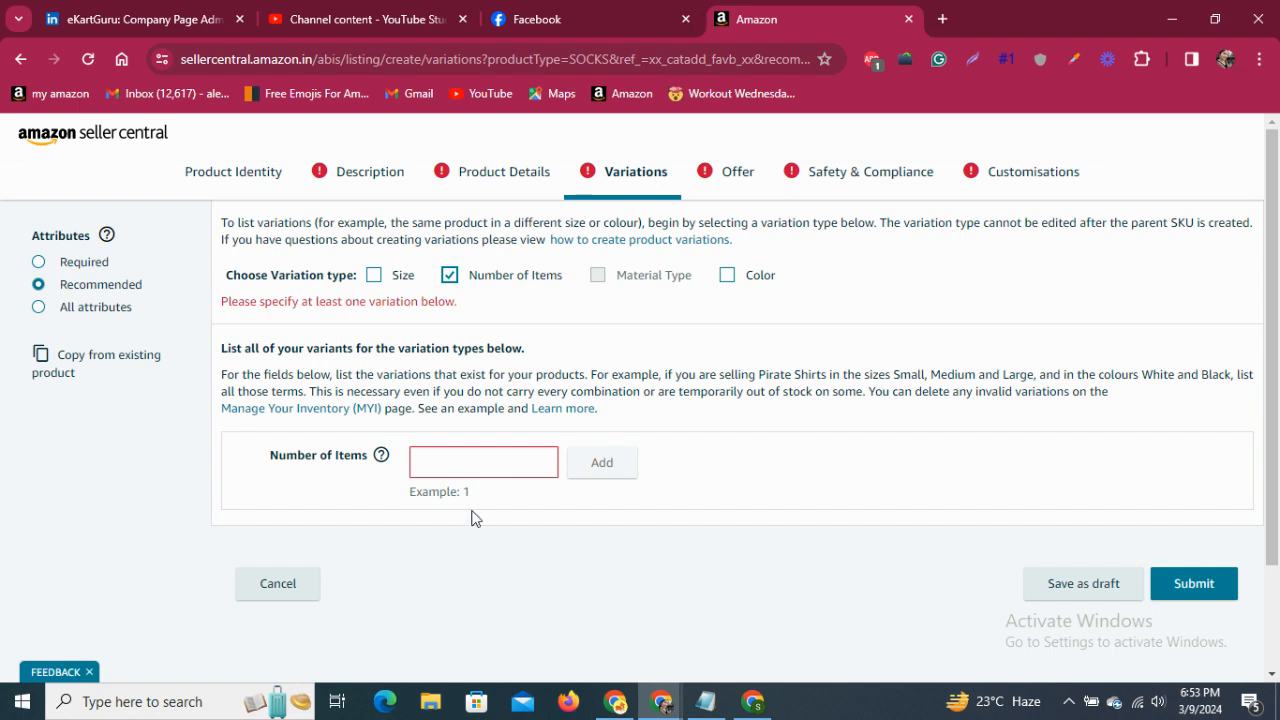
left_click(482, 463)
type("3")
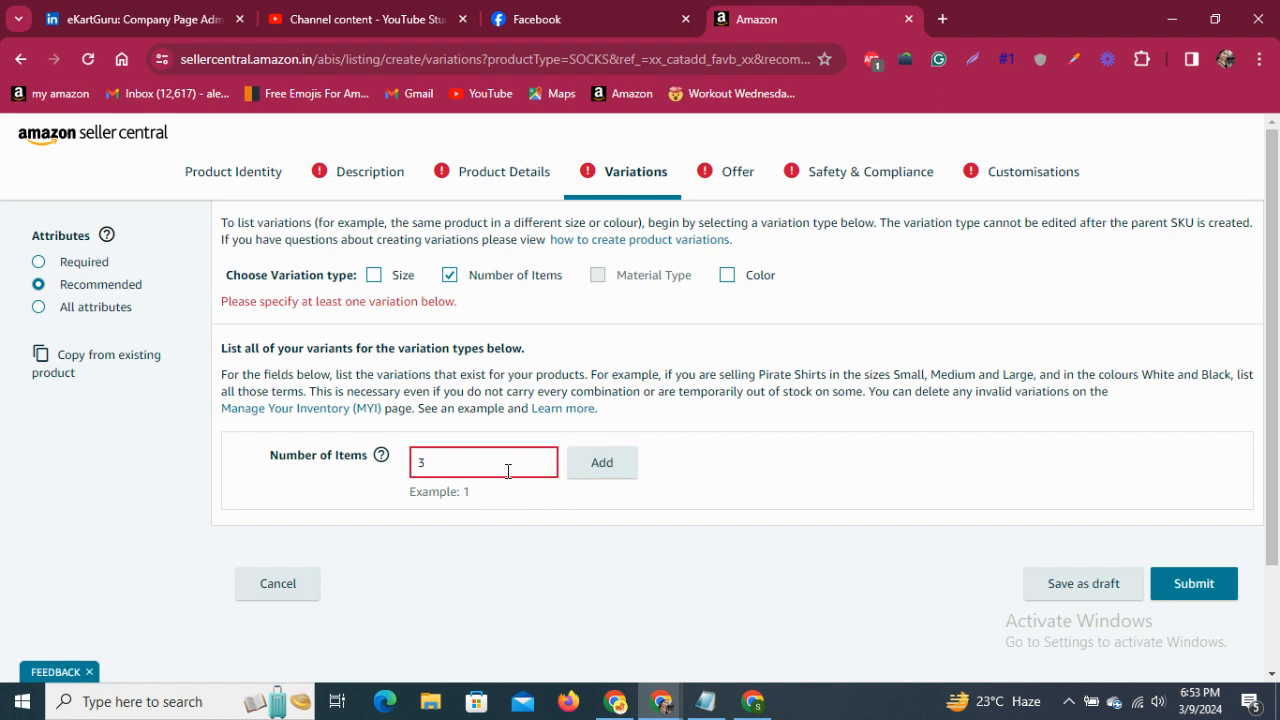
left_click(604, 485)
left_click(535, 450)
type("6")
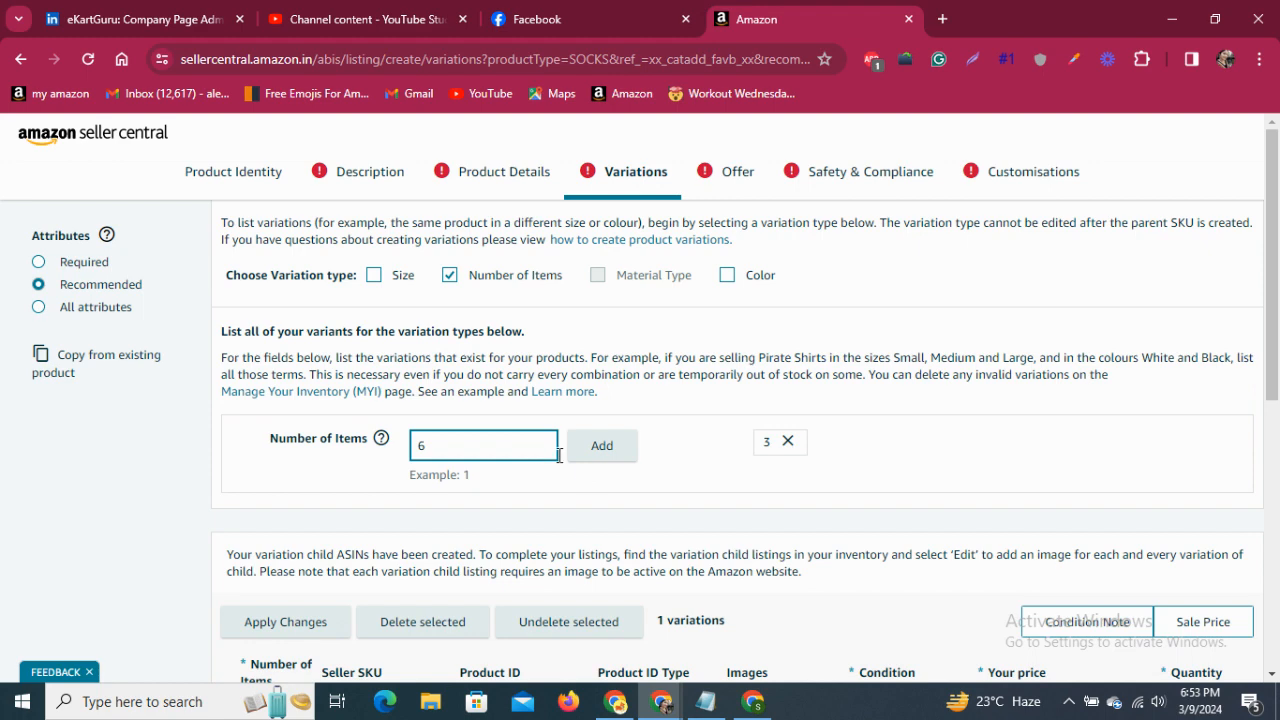
left_click(581, 455)
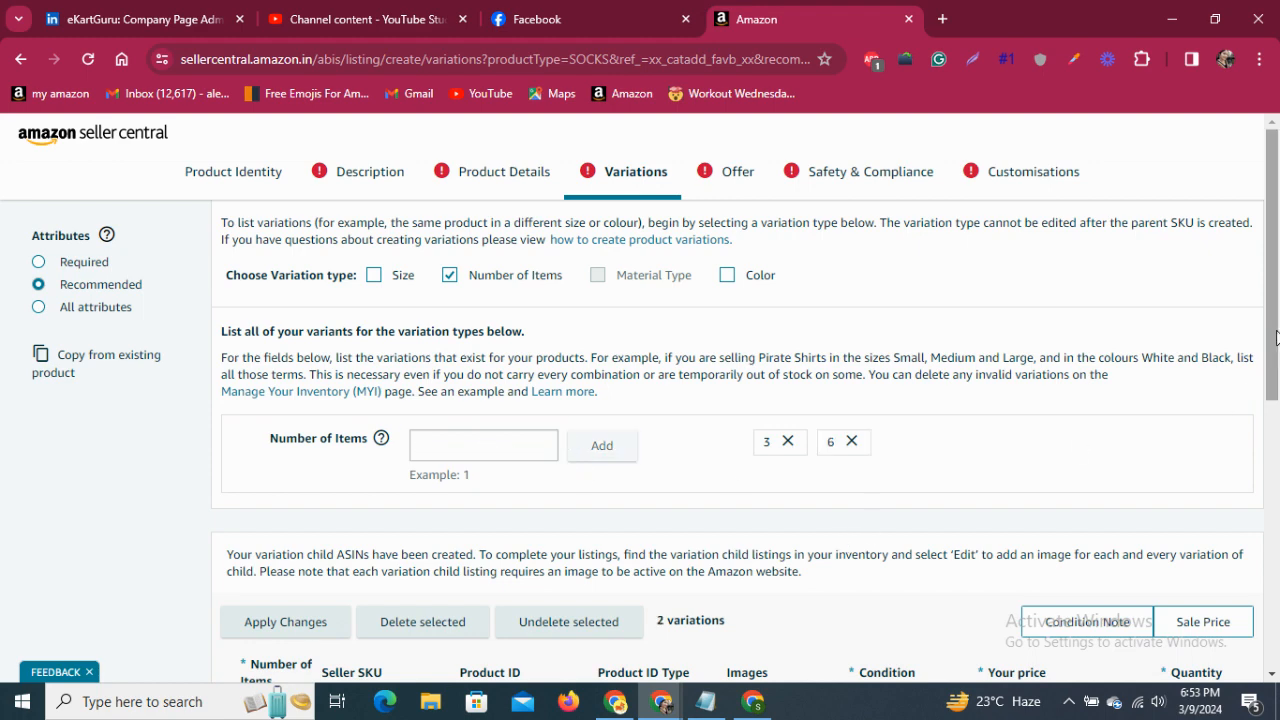
Set the Condition of the 3-item variation to New in the variations table.
left_click_drag(1275, 355, 1275, 375)
scroll(1275, 375, "down", 3)
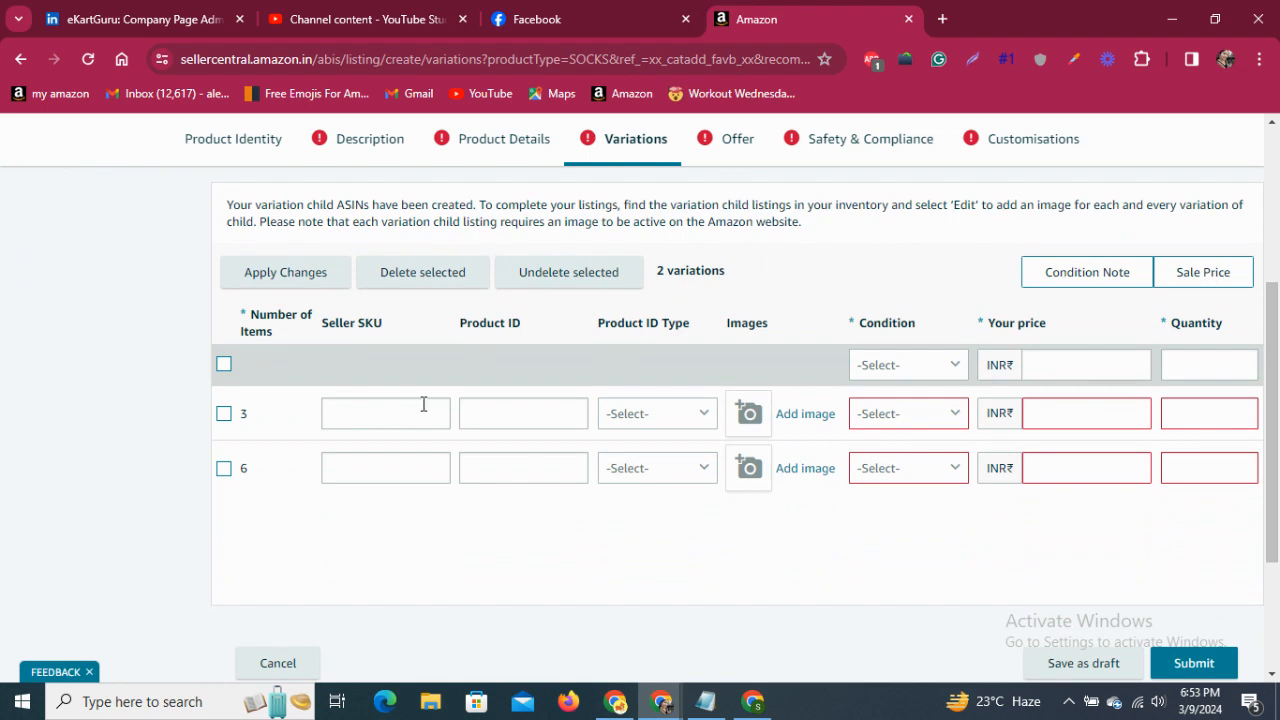
left_click(418, 405)
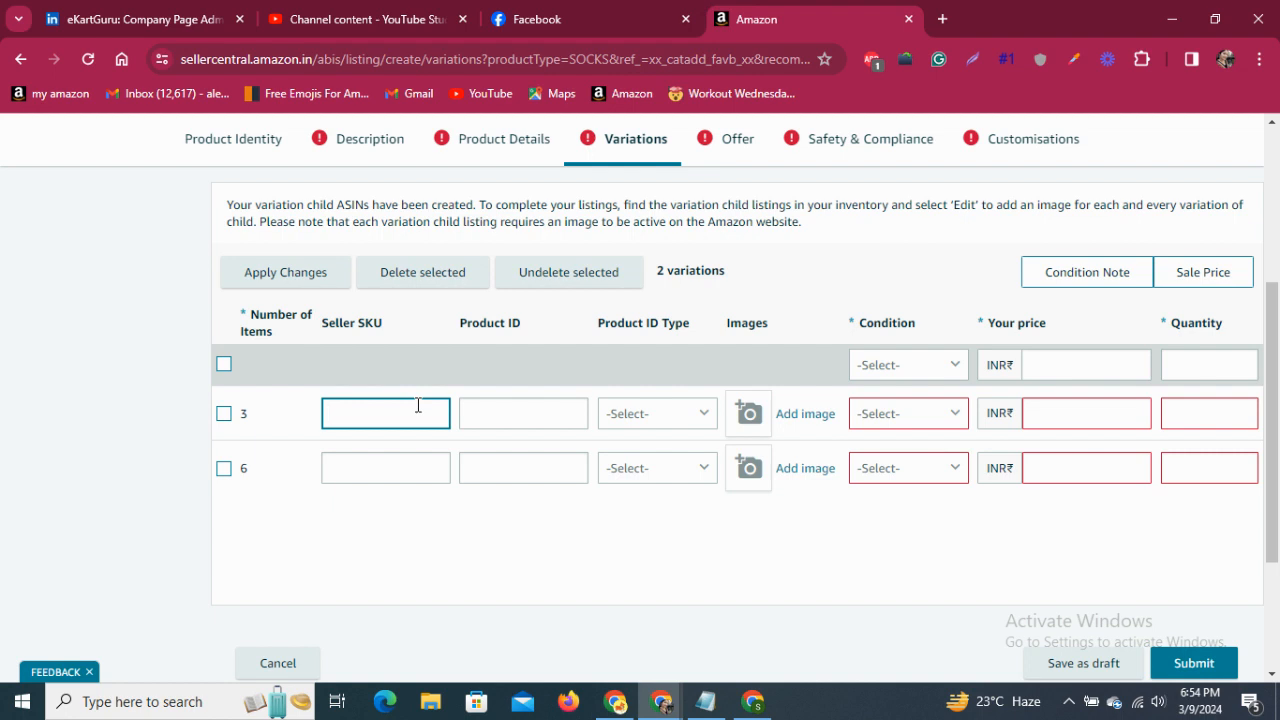
left_click(544, 419)
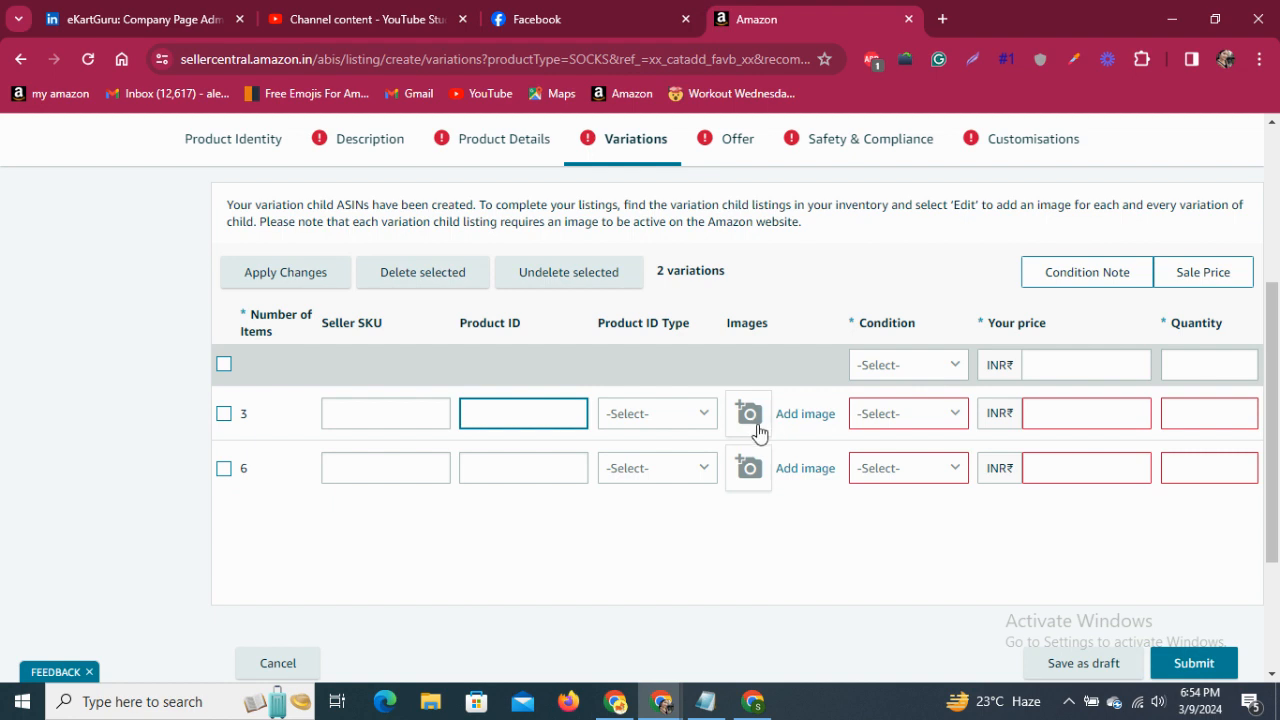
left_click(965, 416)
left_click(933, 453)
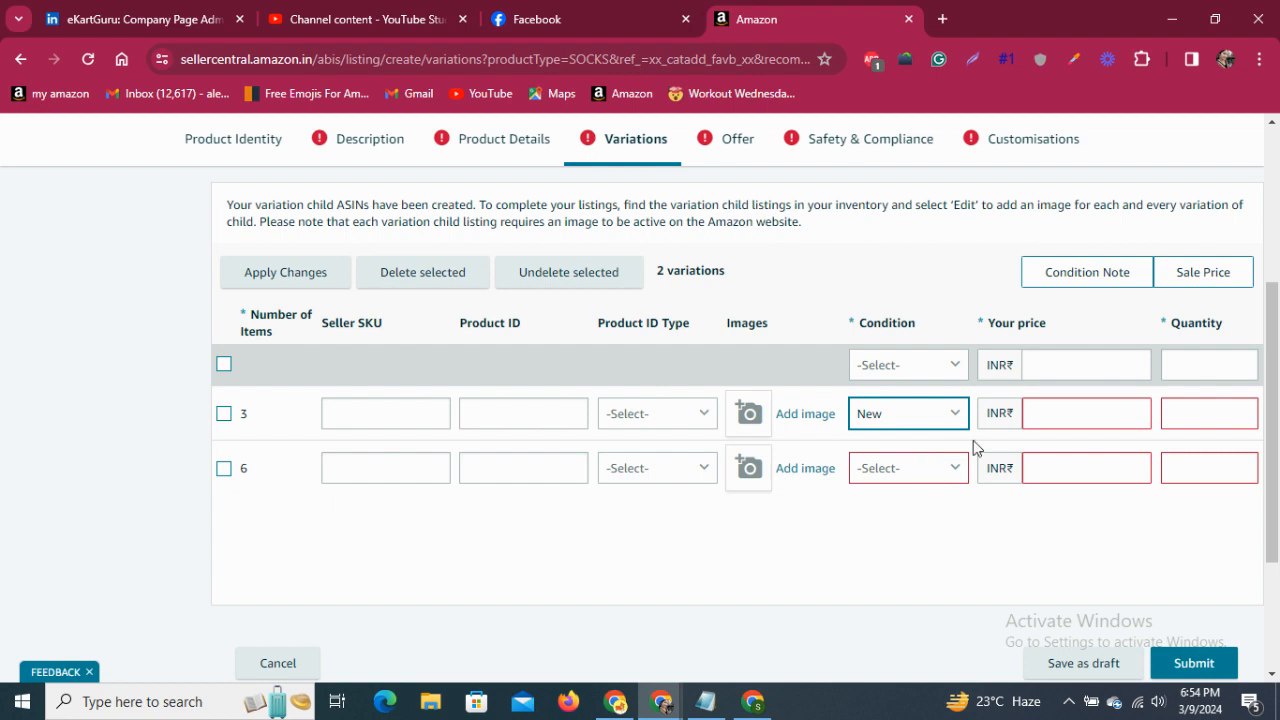
left_click(1048, 425)
left_click(1202, 413)
In the Offer section, set the Country/Region Of Origin to India and go to the HSN Code field.
left_click(728, 153)
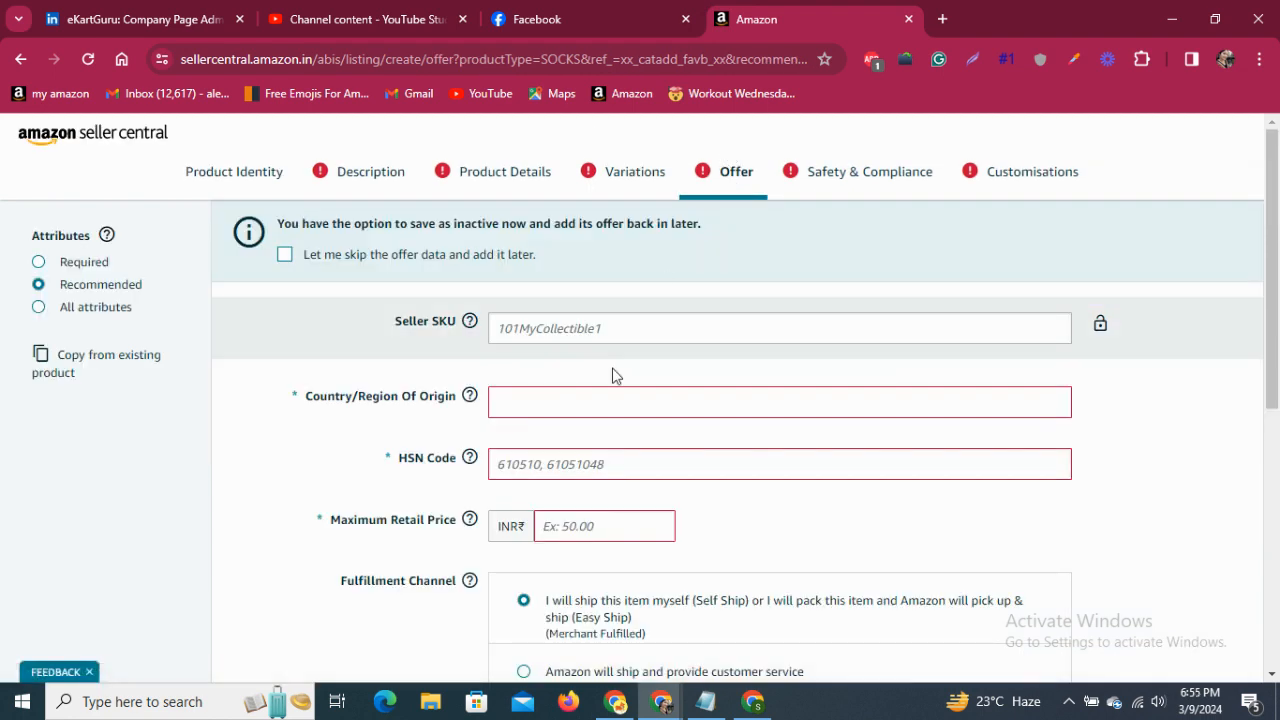
left_click(508, 335)
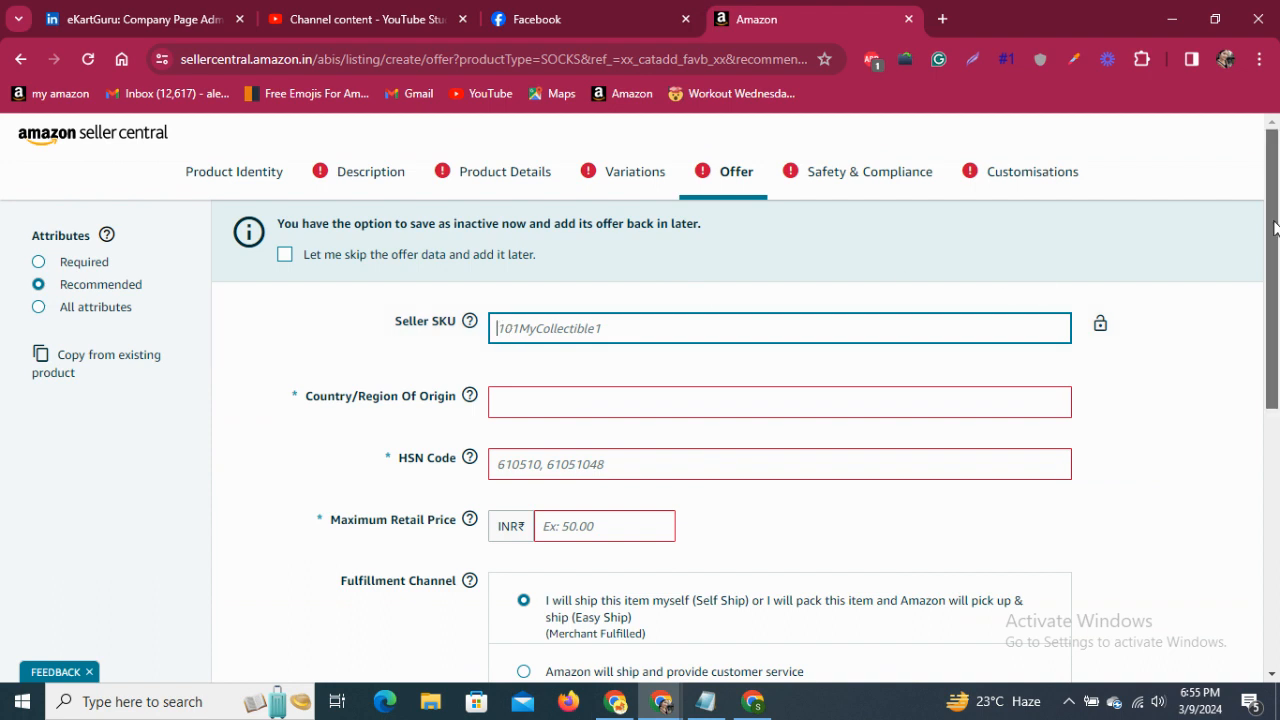
scroll(1274, 228, "down", 1)
left_click(530, 297)
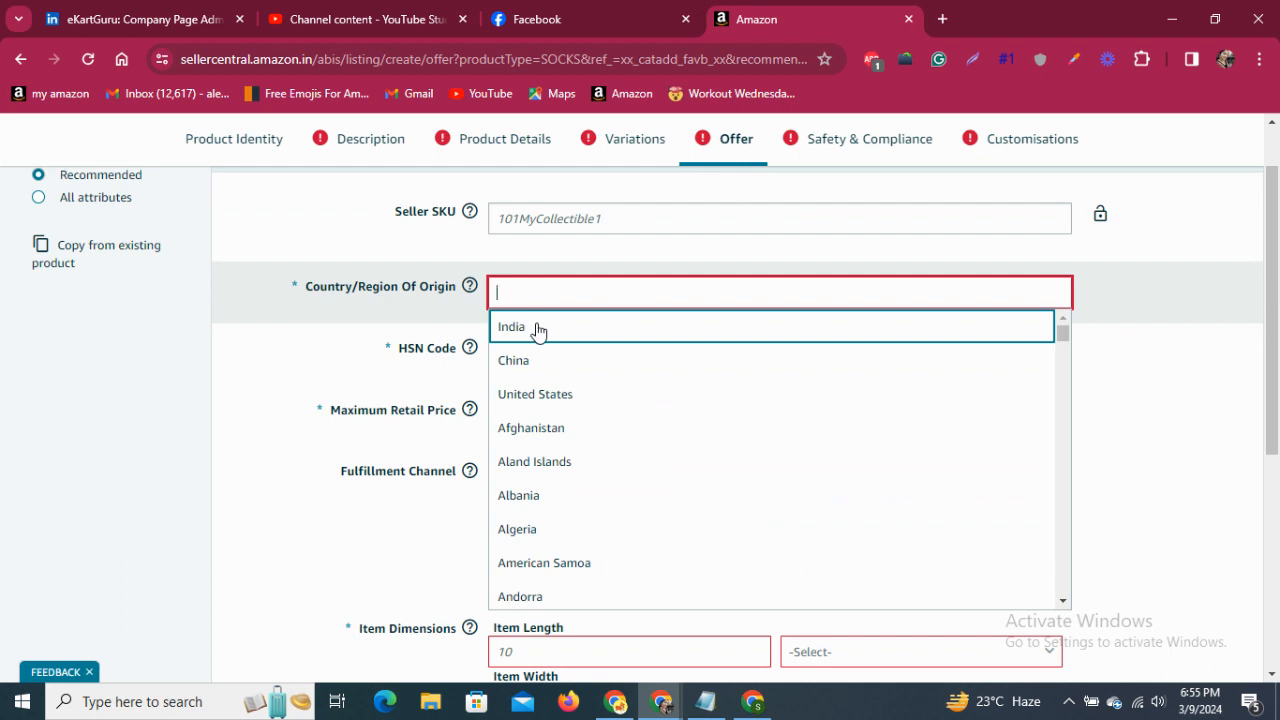
left_click(536, 330)
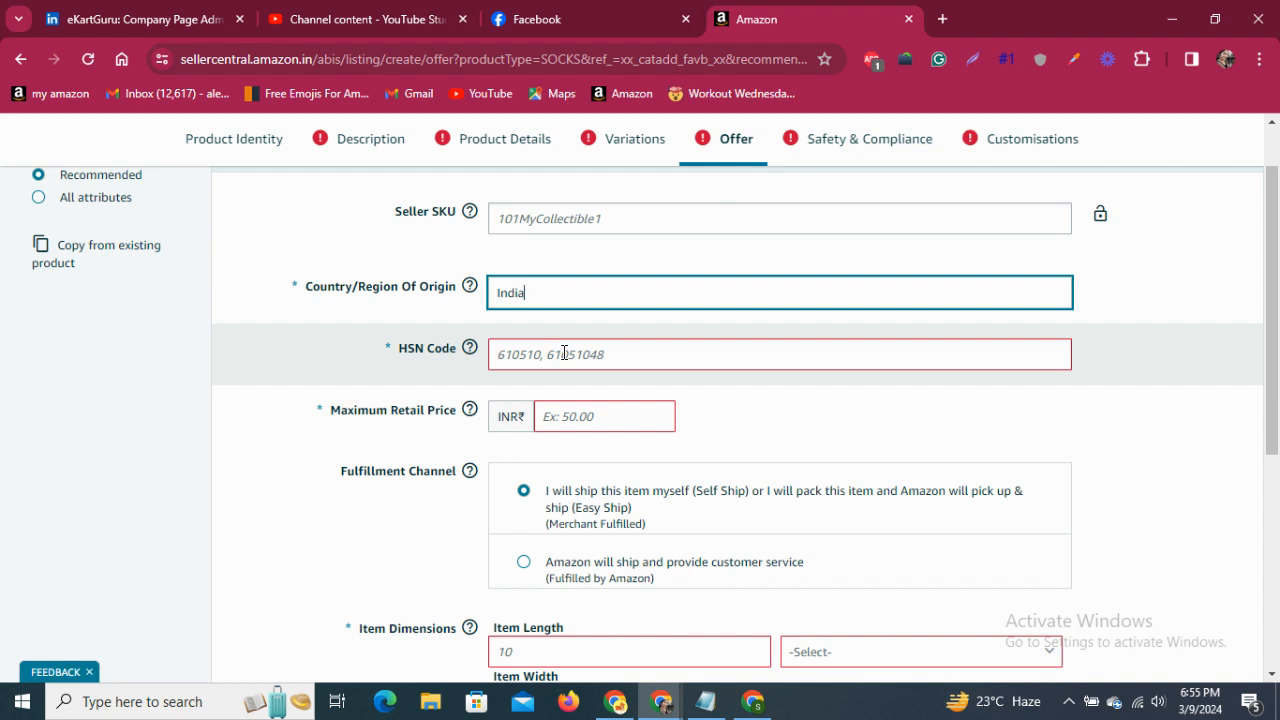
left_click(564, 353)
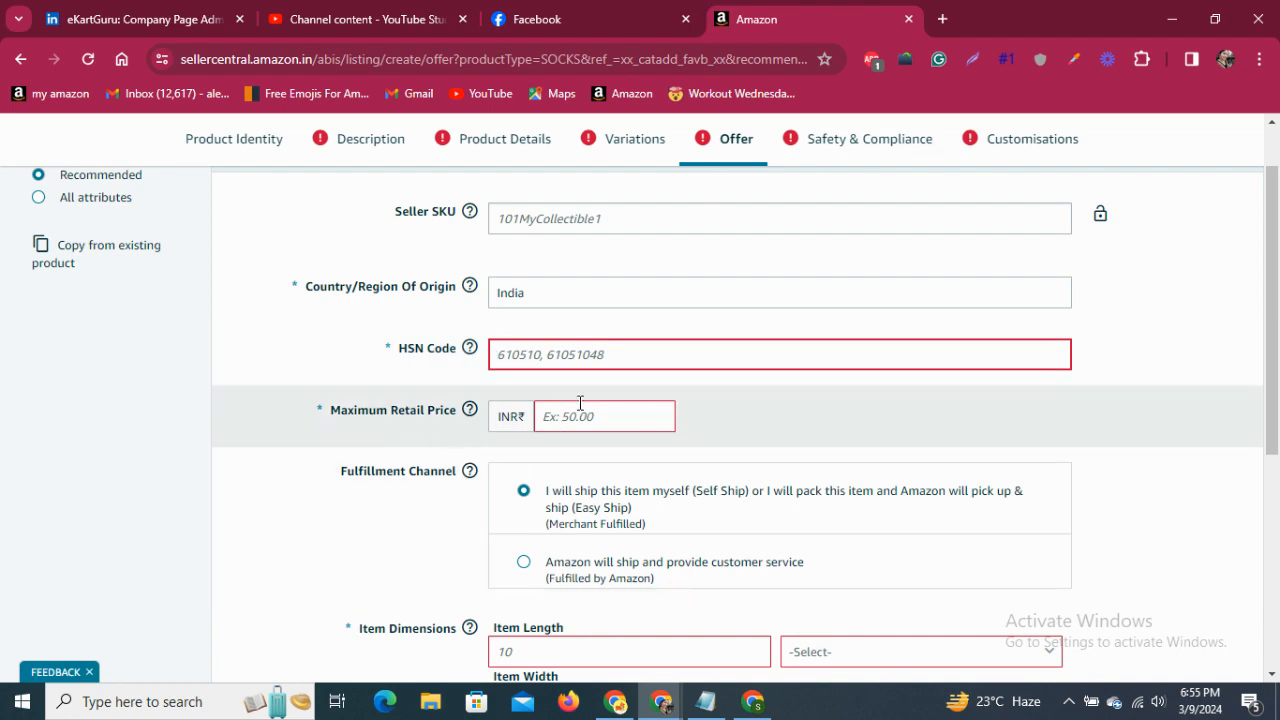
In the Offer section, try the Fulfilled by Amazon channel and return the Fulfillment Channel to Merchant Fulfilled.
left_click(590, 420)
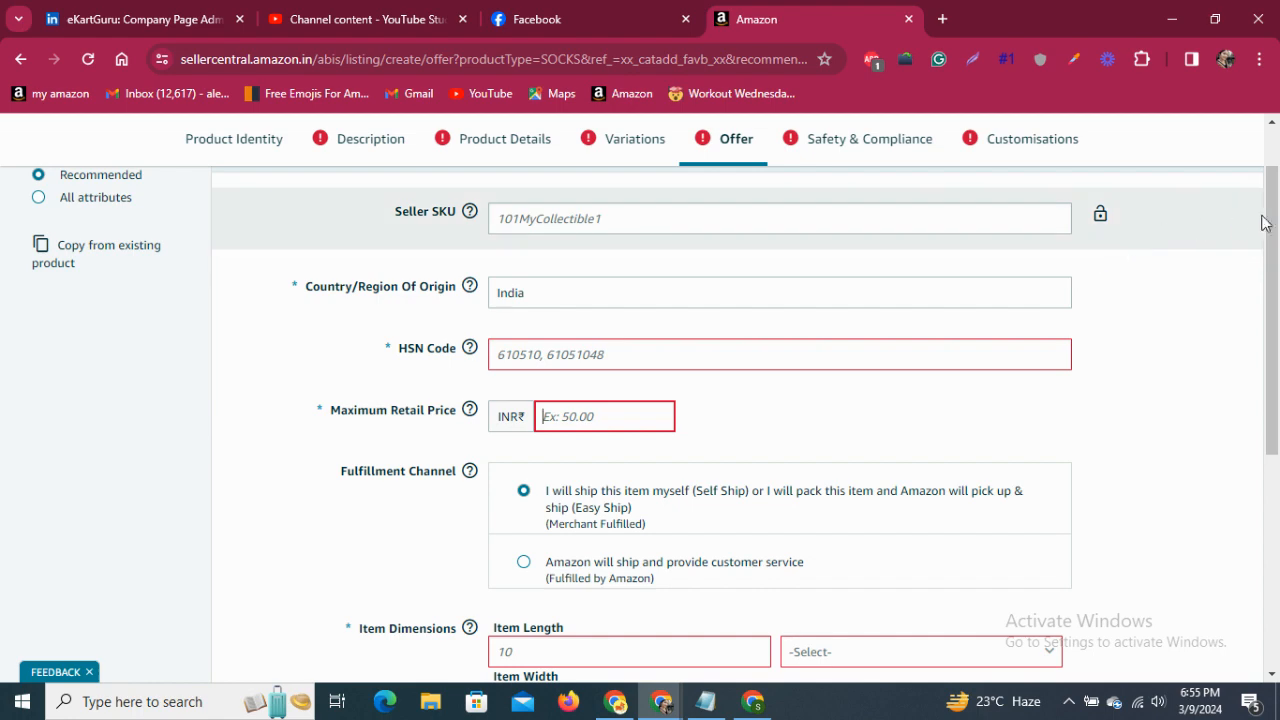
mouse_move(1279, 217)
left_mouse_down()
mouse_move(1279, 192)
mouse_move(1279, 379)
mouse_move(1199, 190)
mouse_move(1197, 206)
left_mouse_up()
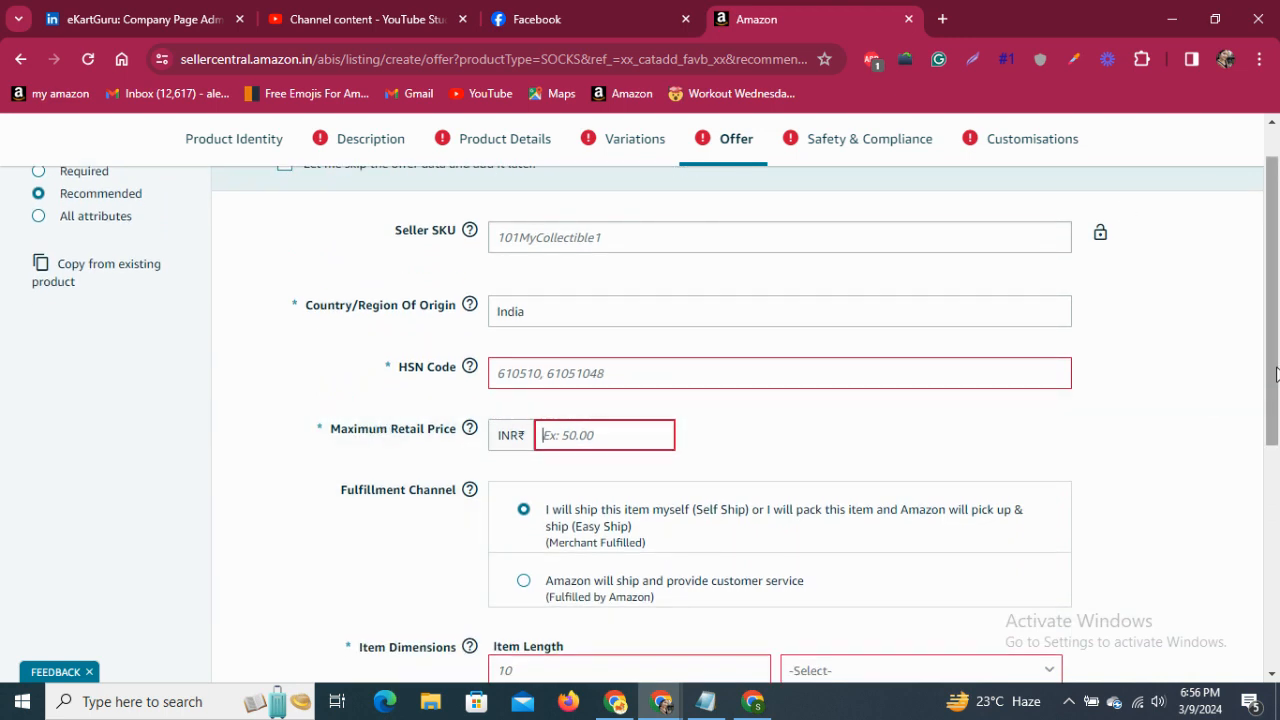
scroll(1273, 374, "down", 3)
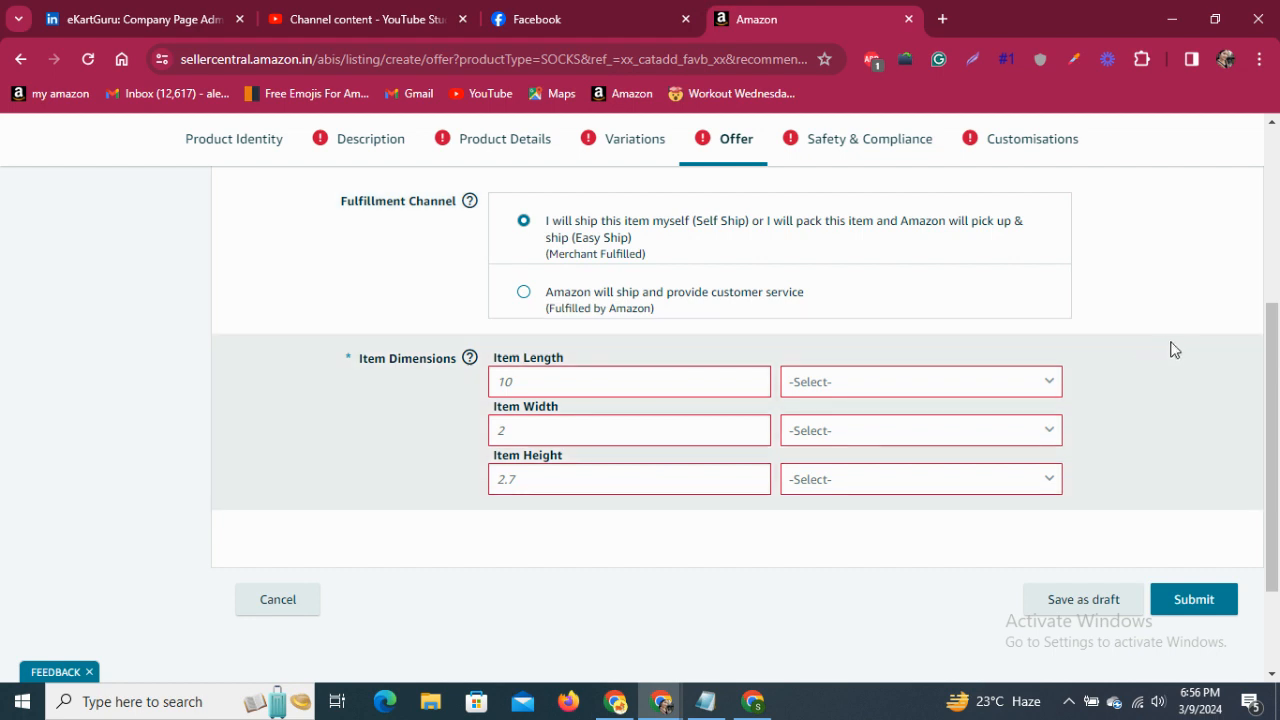
left_click_drag(1275, 384, 1272, 364)
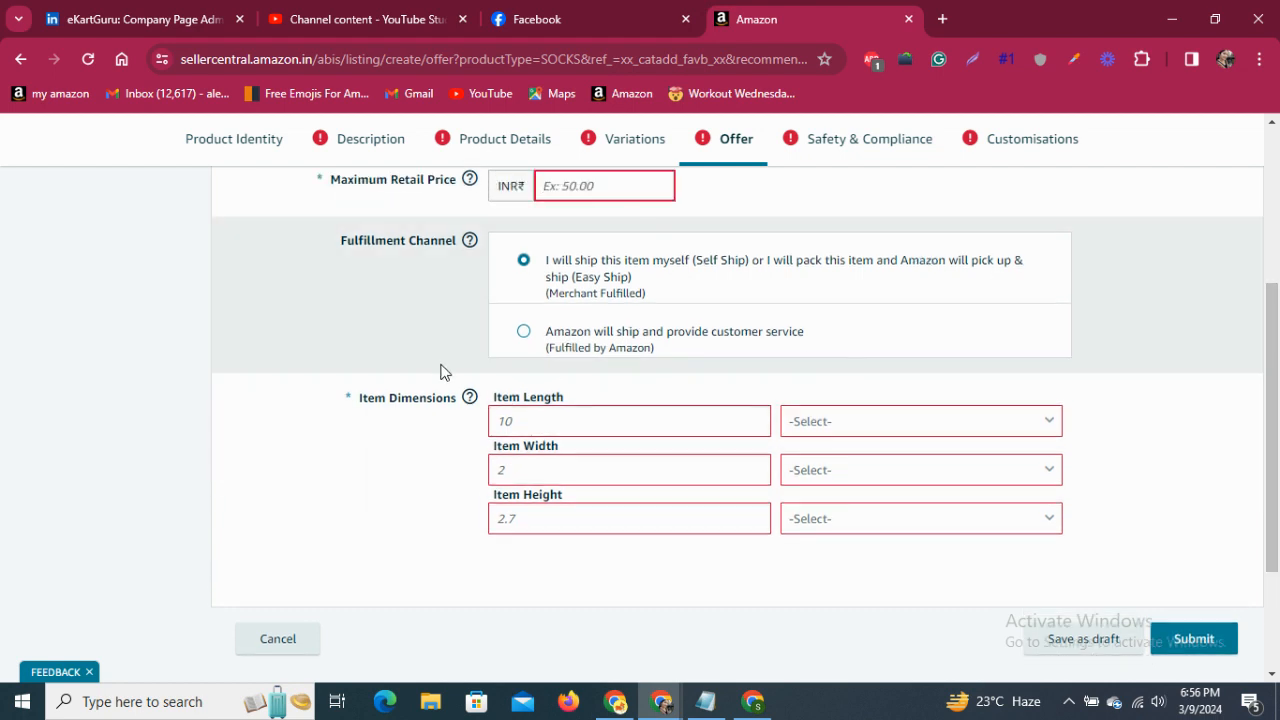
left_click(523, 335)
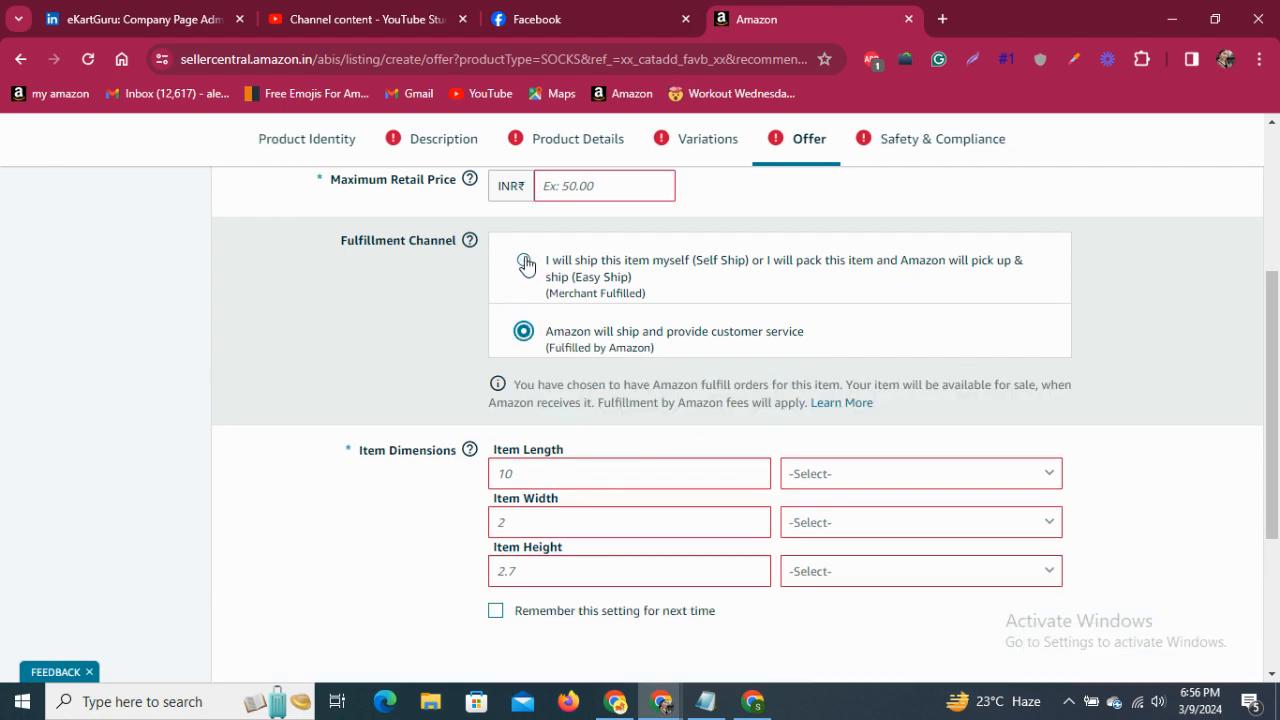
left_click(560, 266)
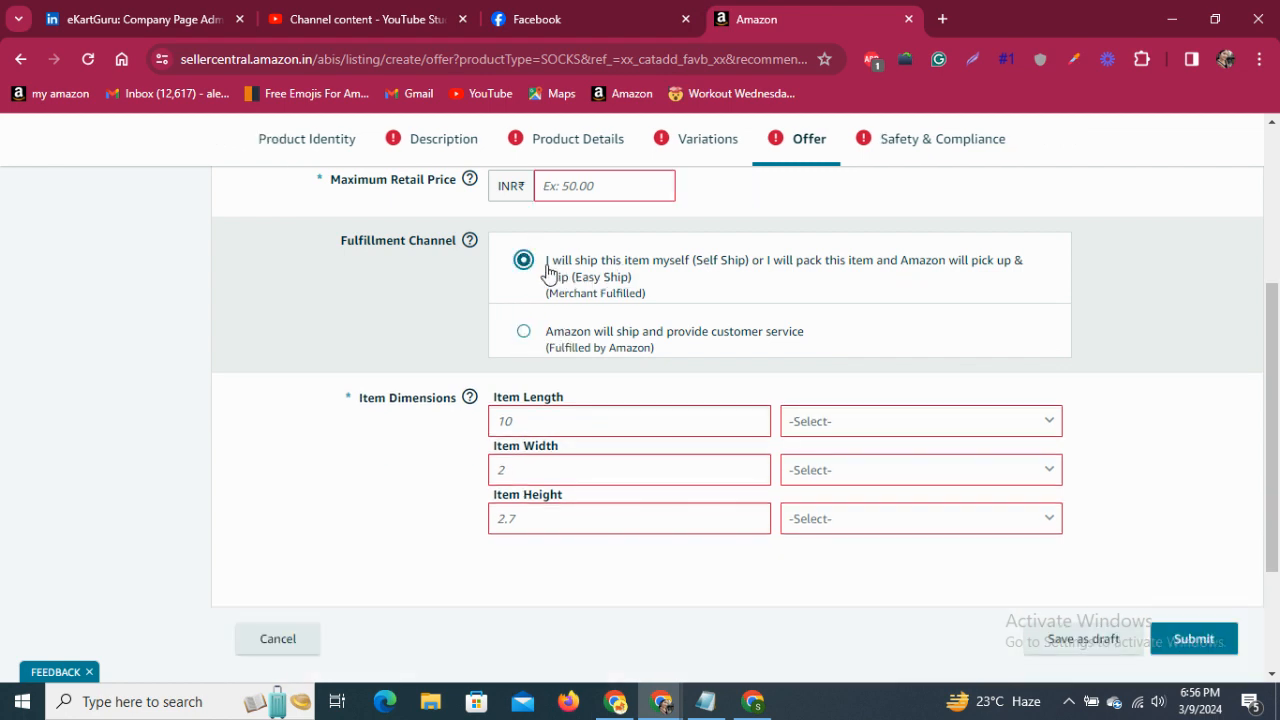
left_click_drag(1275, 328, 1275, 150)
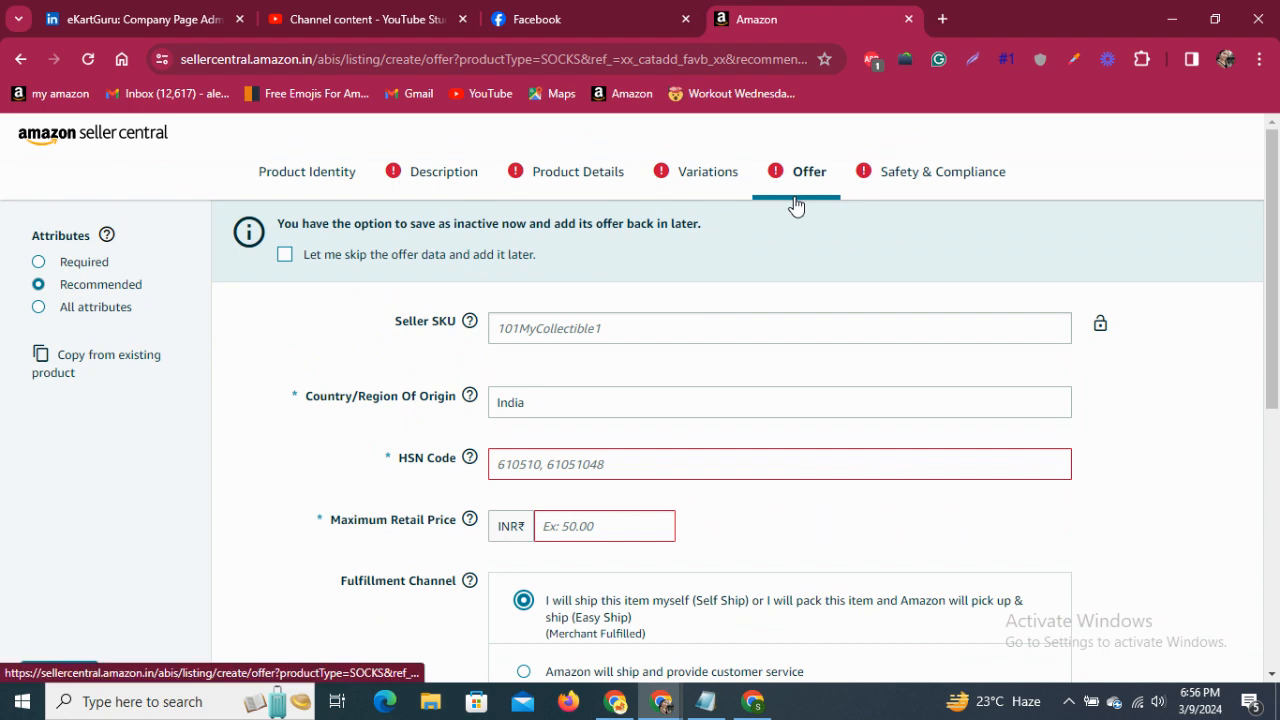
Mark the product as having customisations again in the Product Details section.
left_click(897, 173)
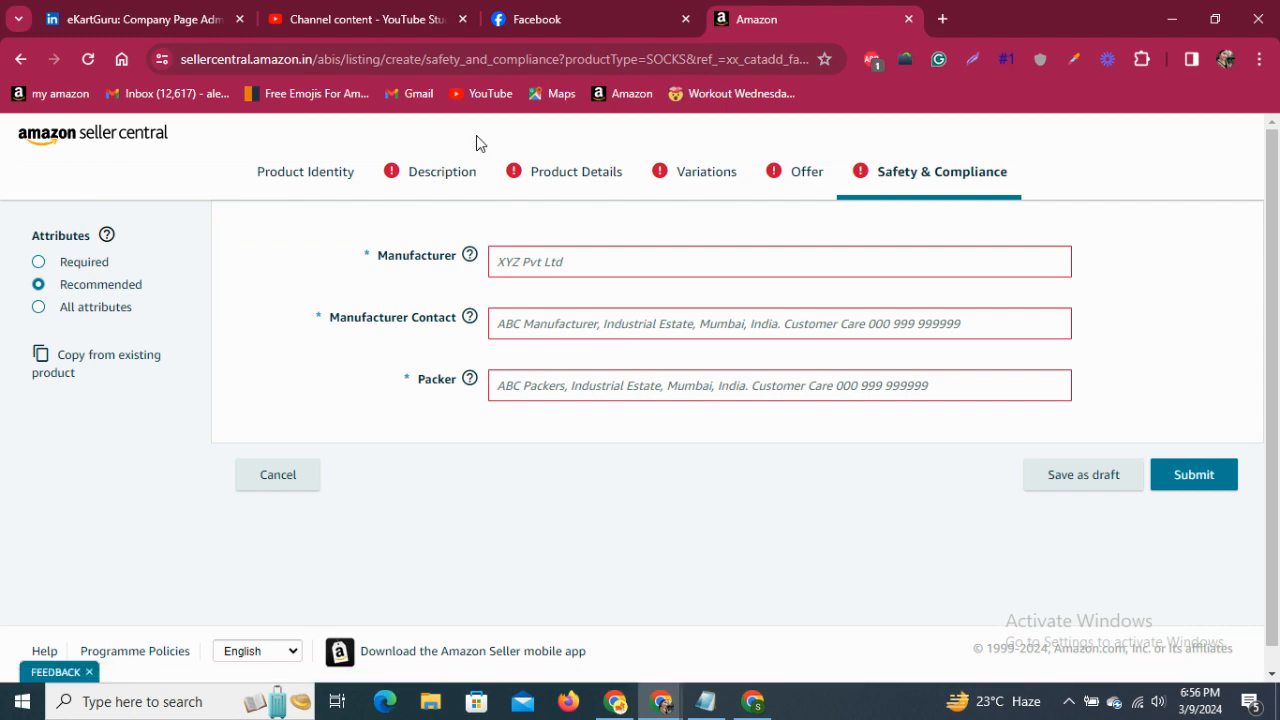
left_click(432, 190)
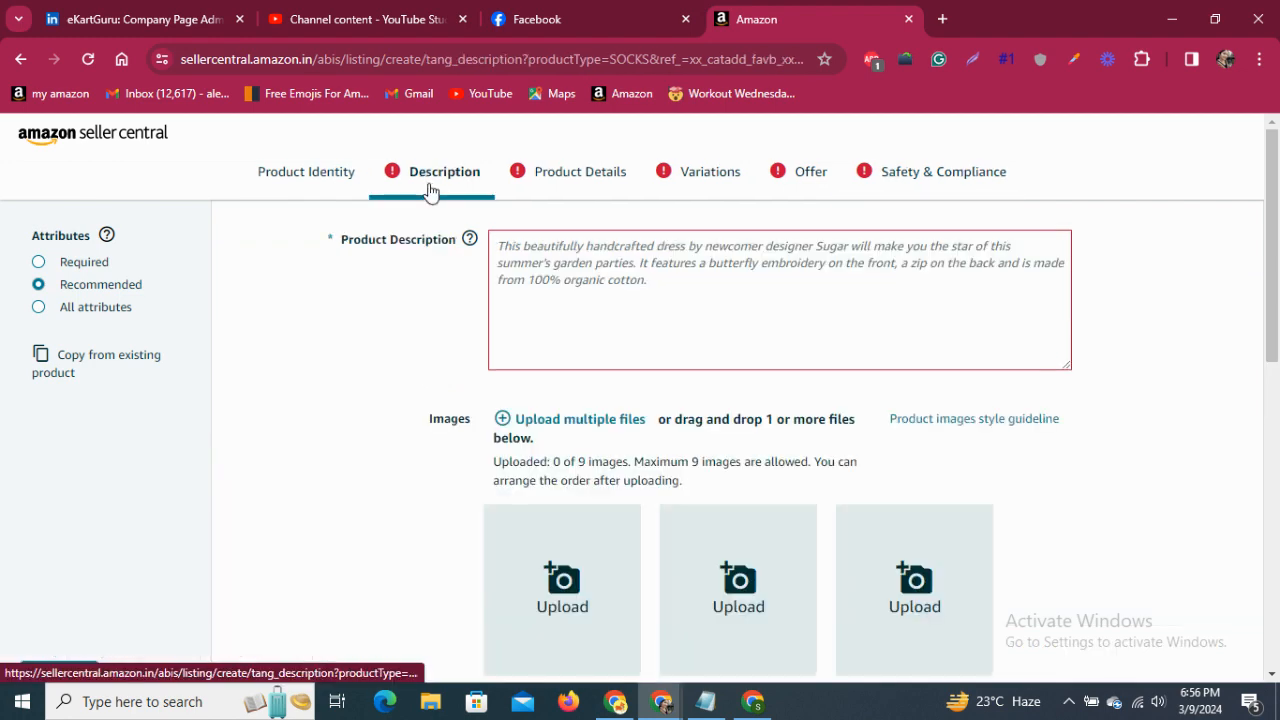
left_click(309, 177)
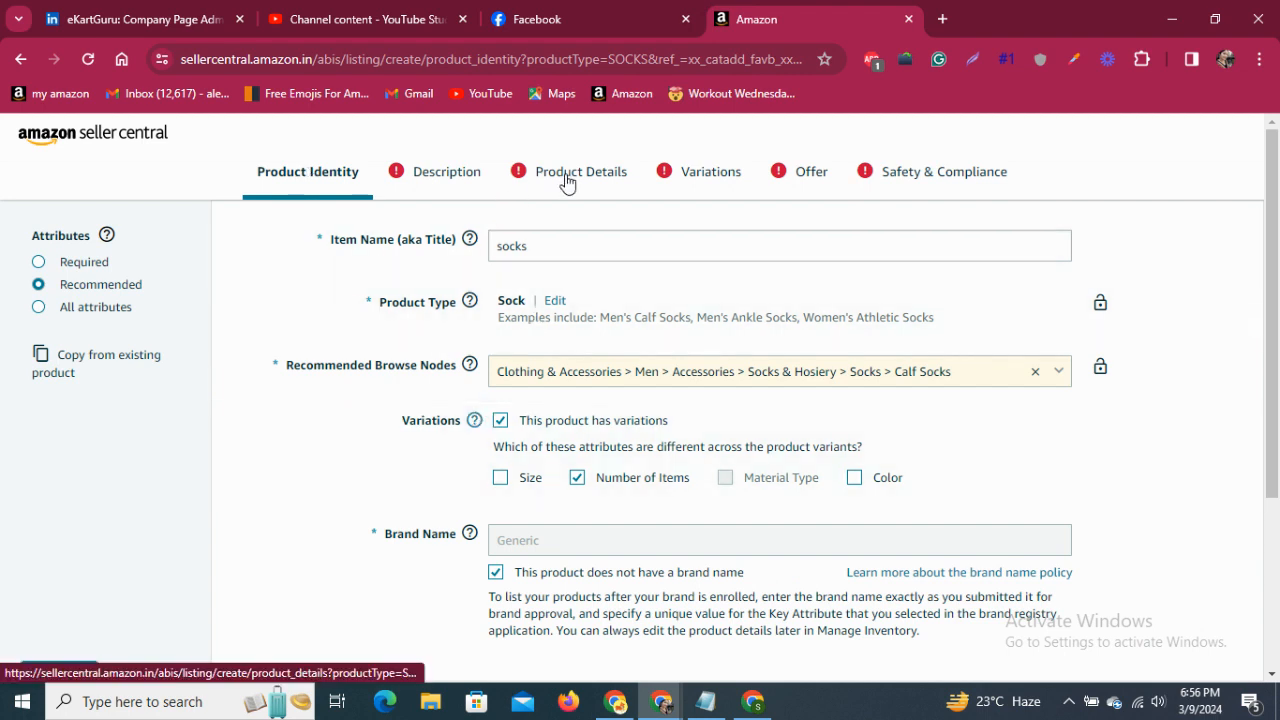
left_click(566, 180)
left_click(492, 244)
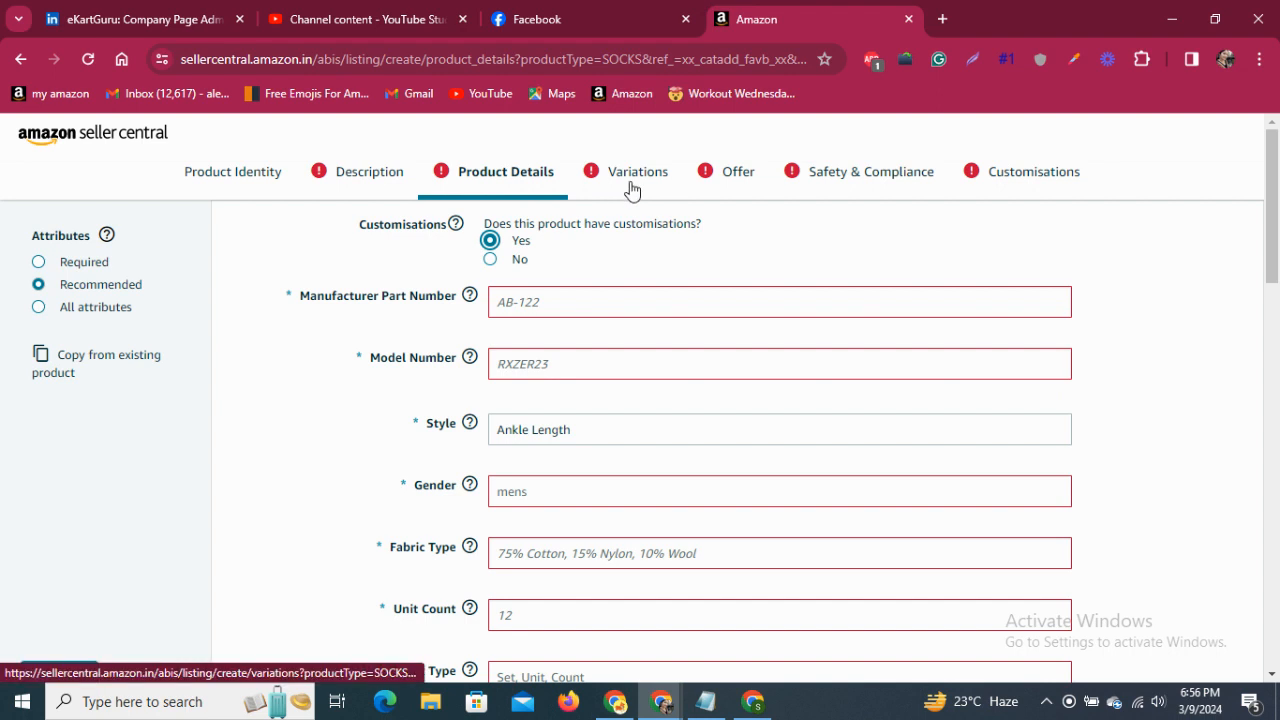
Go through the Manufacturer, Manufacturer Contact and Packer fields in the Safety & Compliance section.
left_click(793, 186)
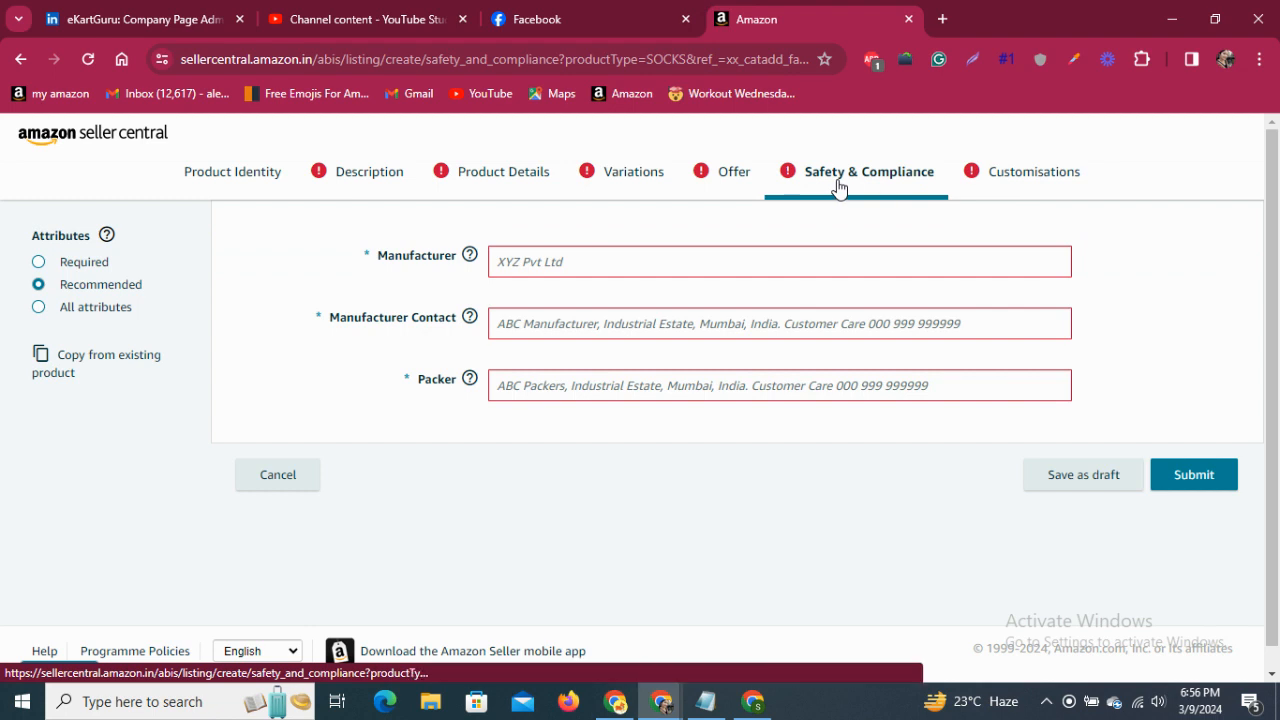
left_click(670, 259)
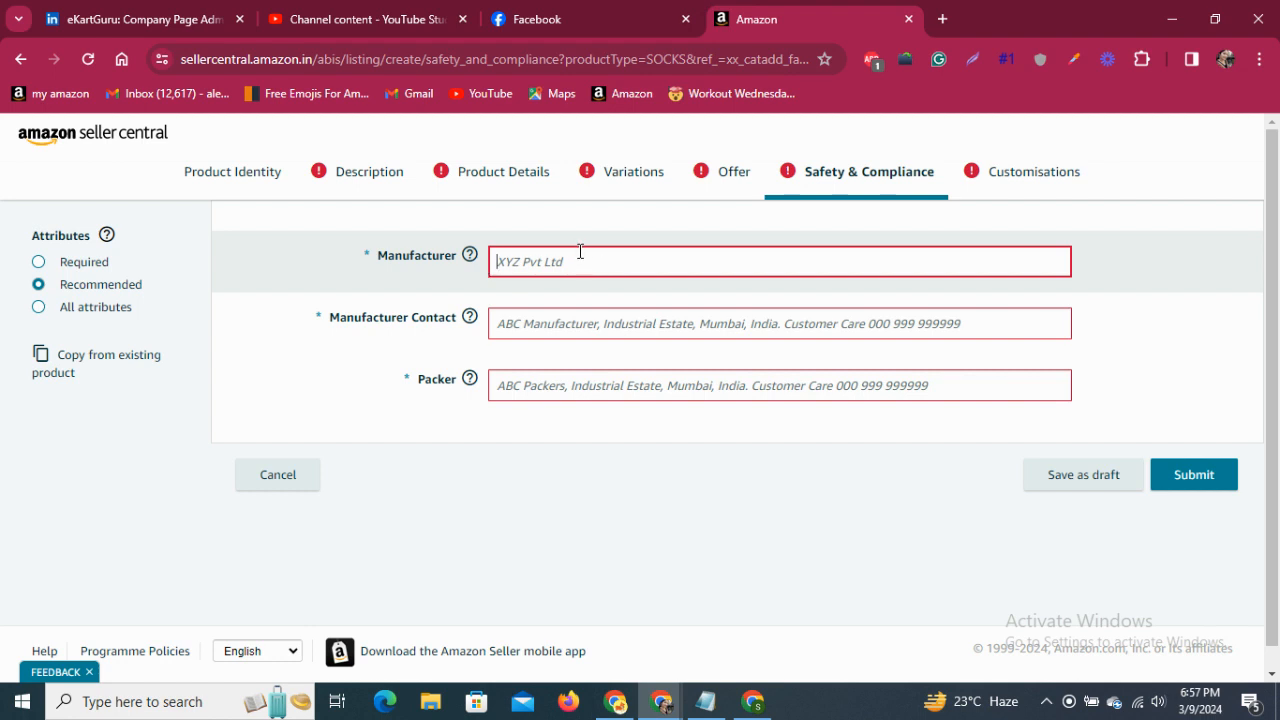
left_click(509, 337)
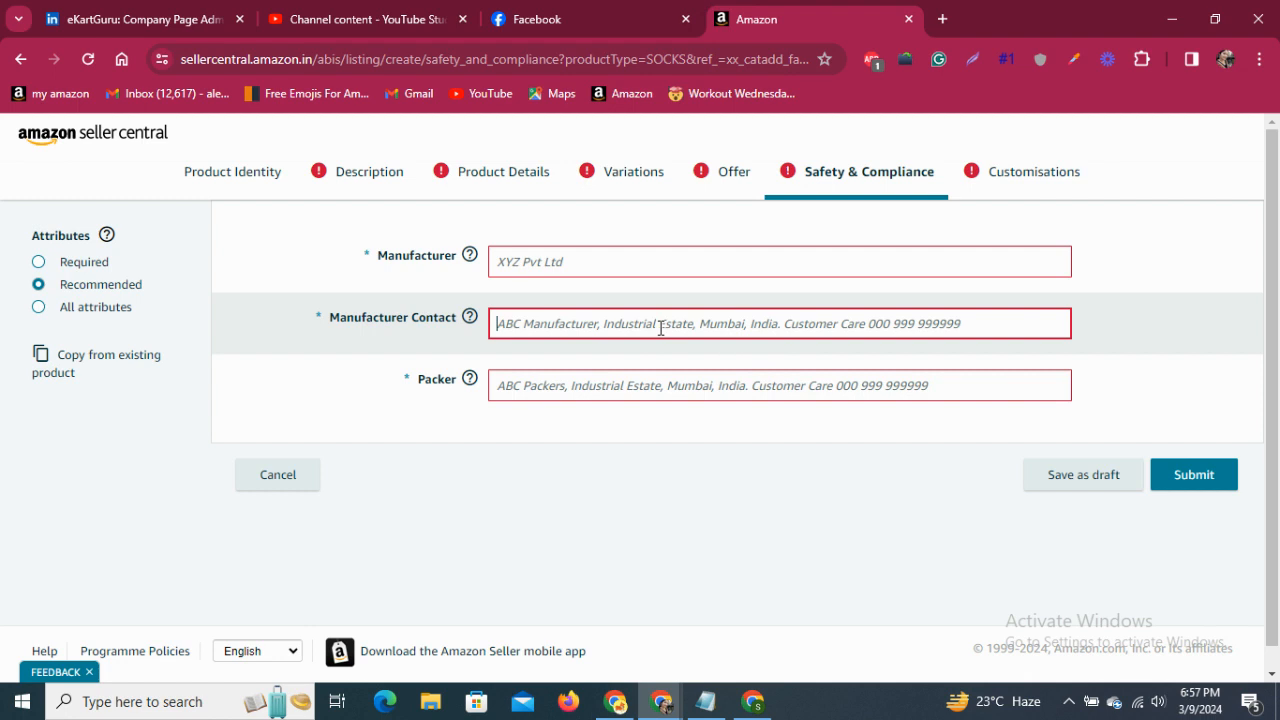
left_click(536, 376)
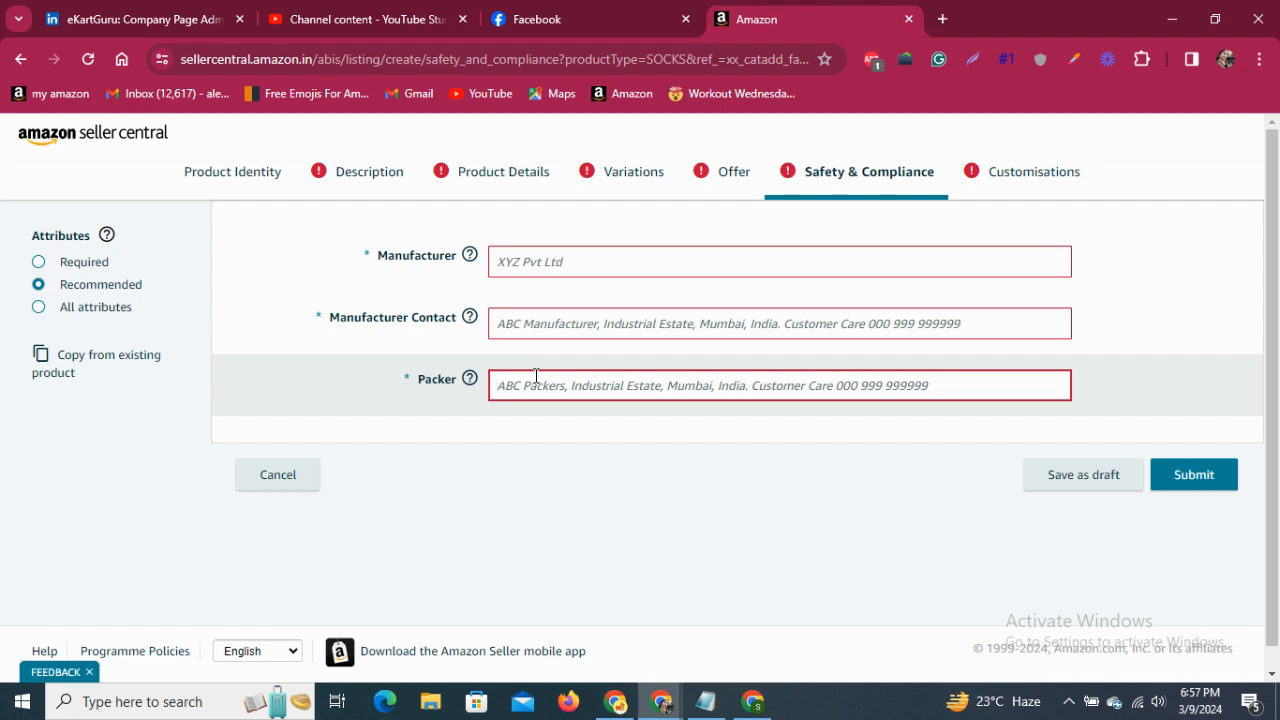
Copy the item name "socks" from Product Identity into the Label of Surface 1 in the Customisations section.
left_click(1002, 189)
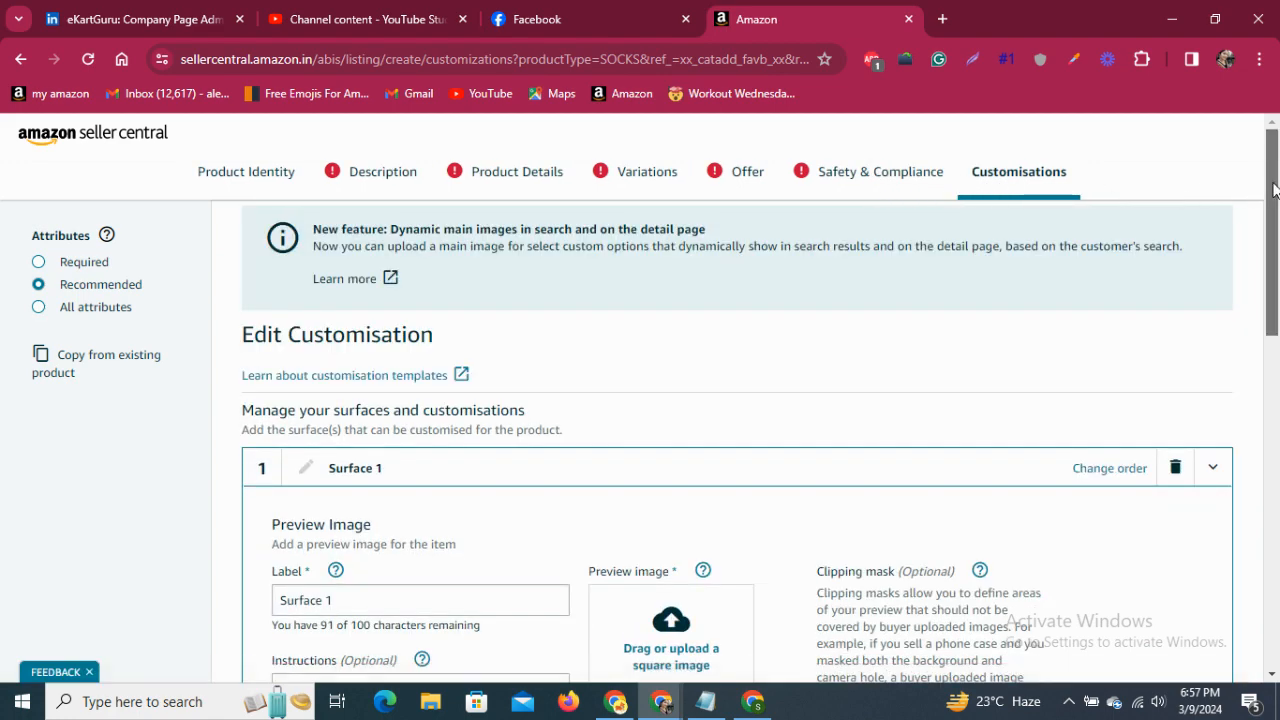
scroll(1274, 200, "down", 1)
scroll(1274, 200, "down", 2)
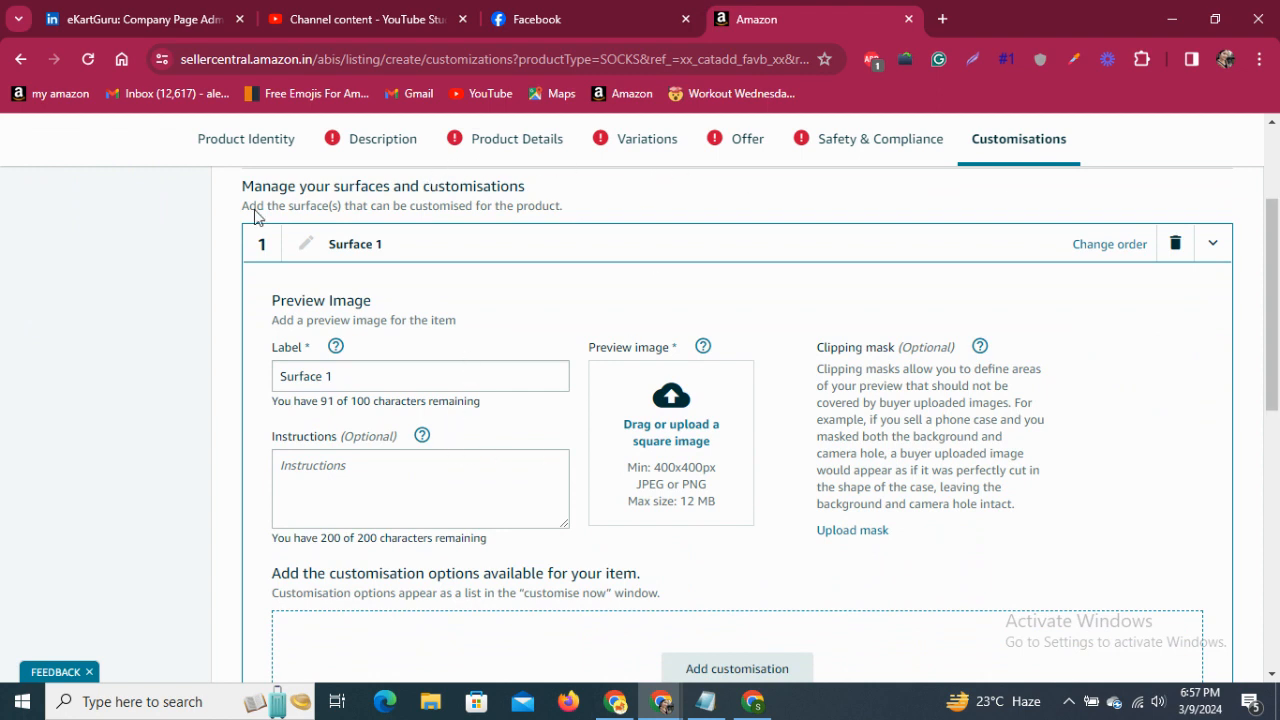
left_click(193, 148)
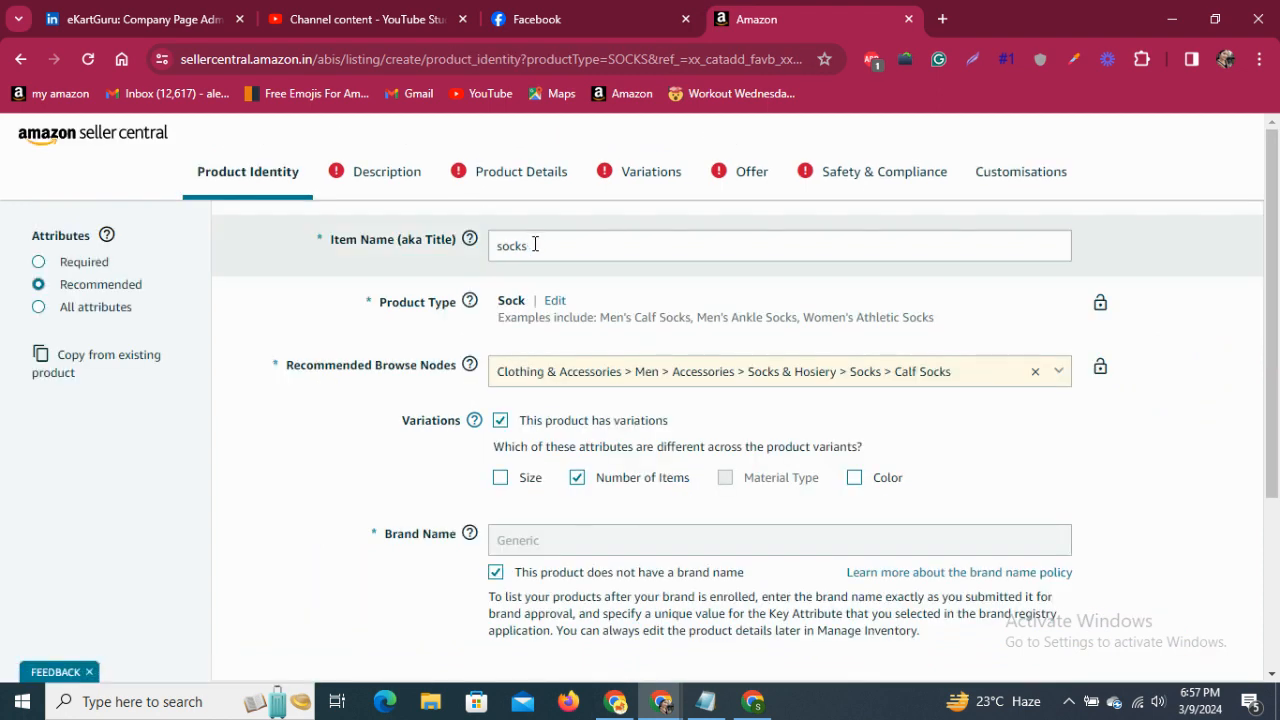
double_click(535, 244)
key("ctrl+c")
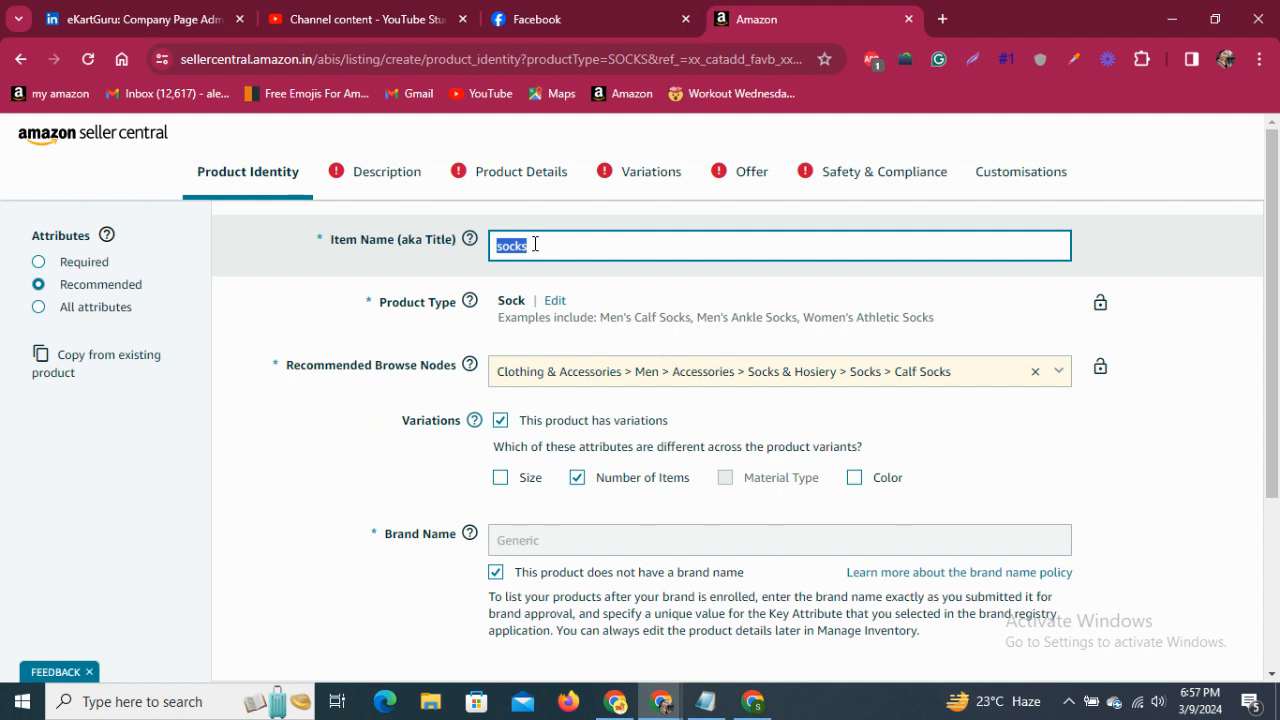
left_click(1068, 183)
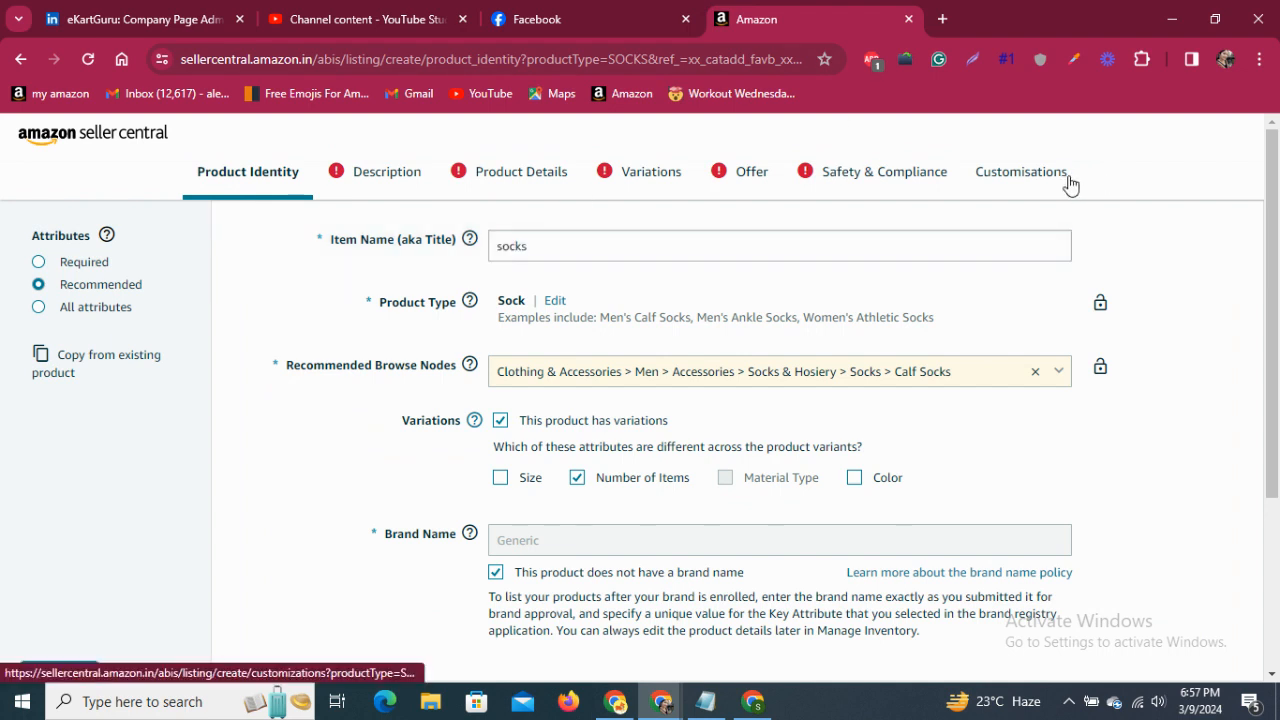
triple_click(390, 601)
key("ctrl+v")
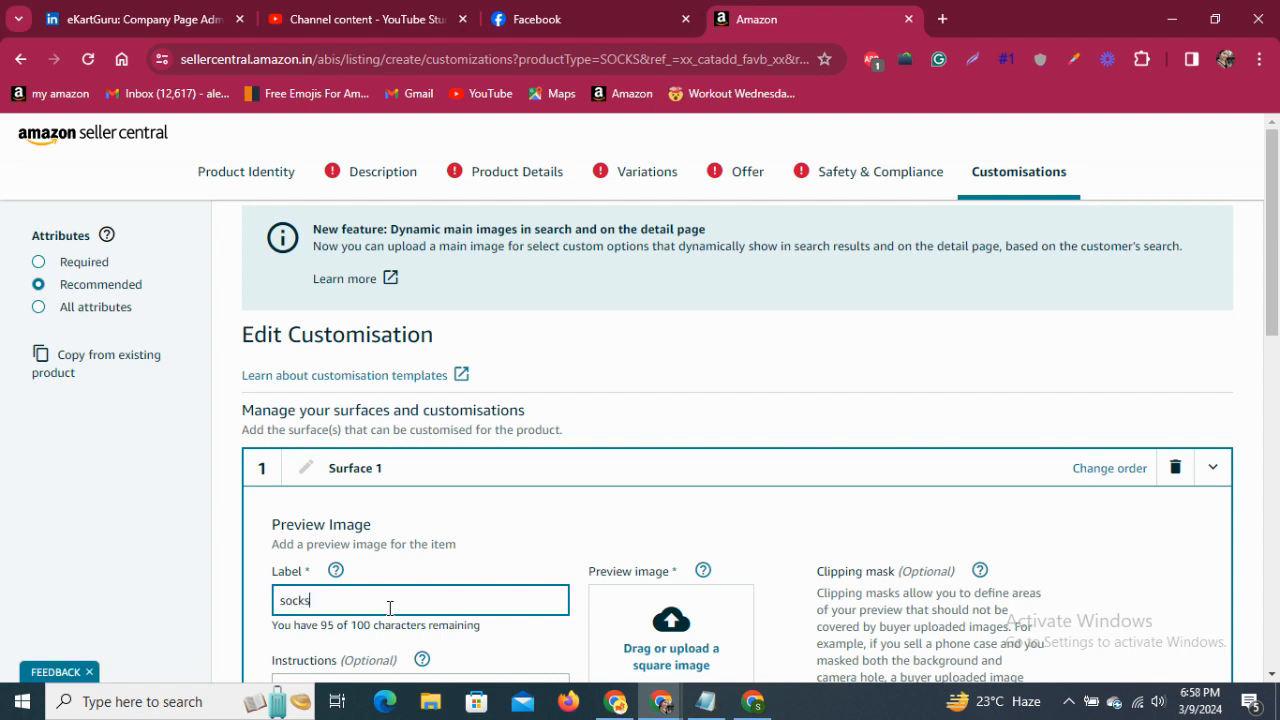
Add a Size customisation to the first surface of the product.
left_click_drag(1275, 300, 1276, 400)
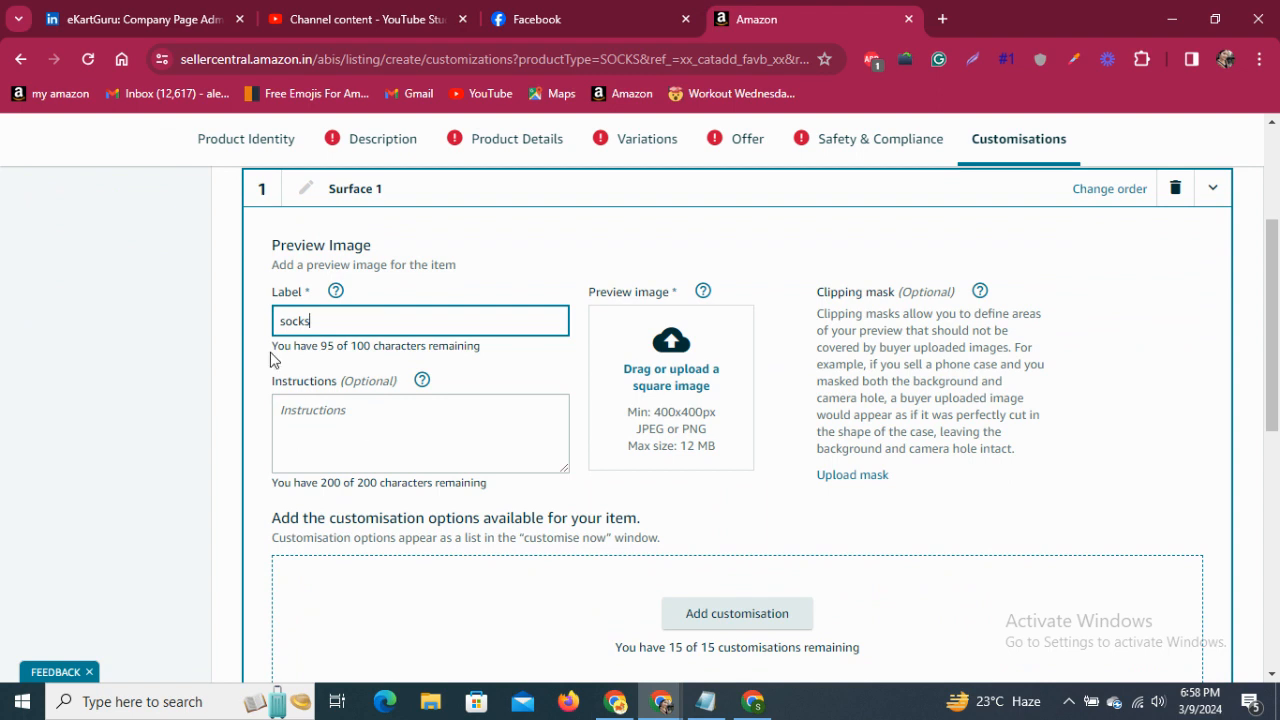
left_click(394, 424)
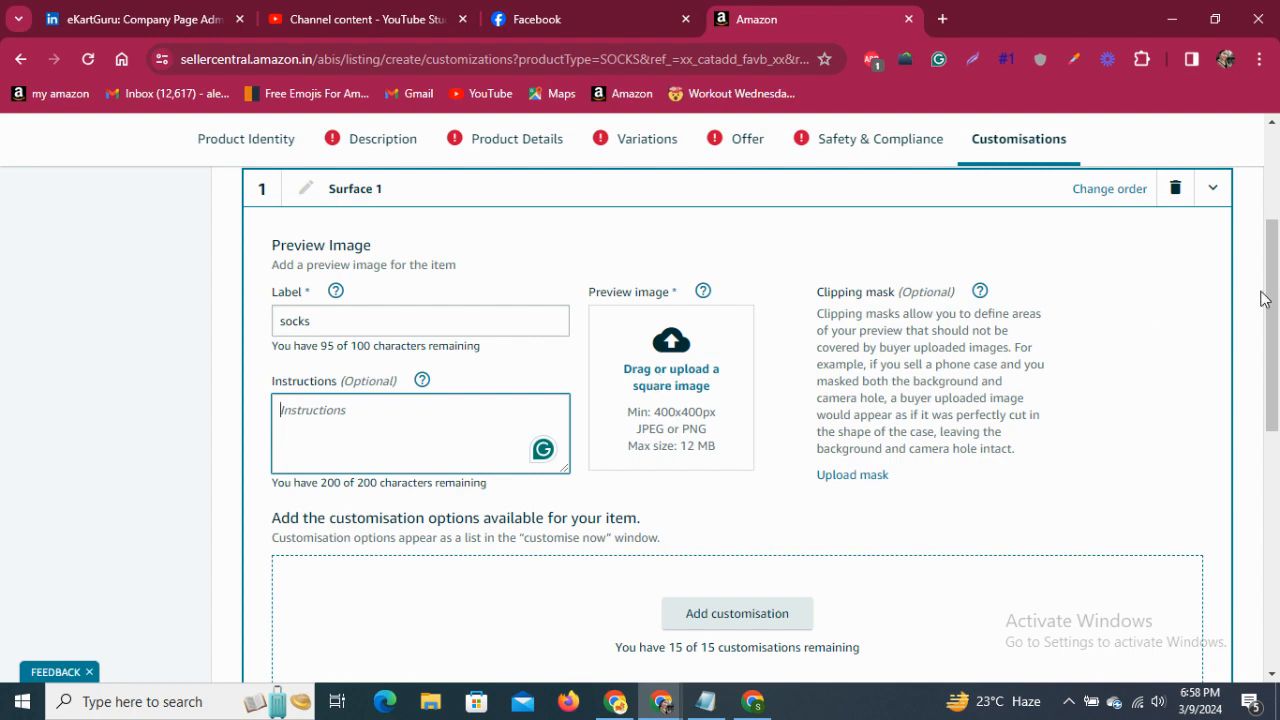
left_click_drag(1276, 282, 1278, 347)
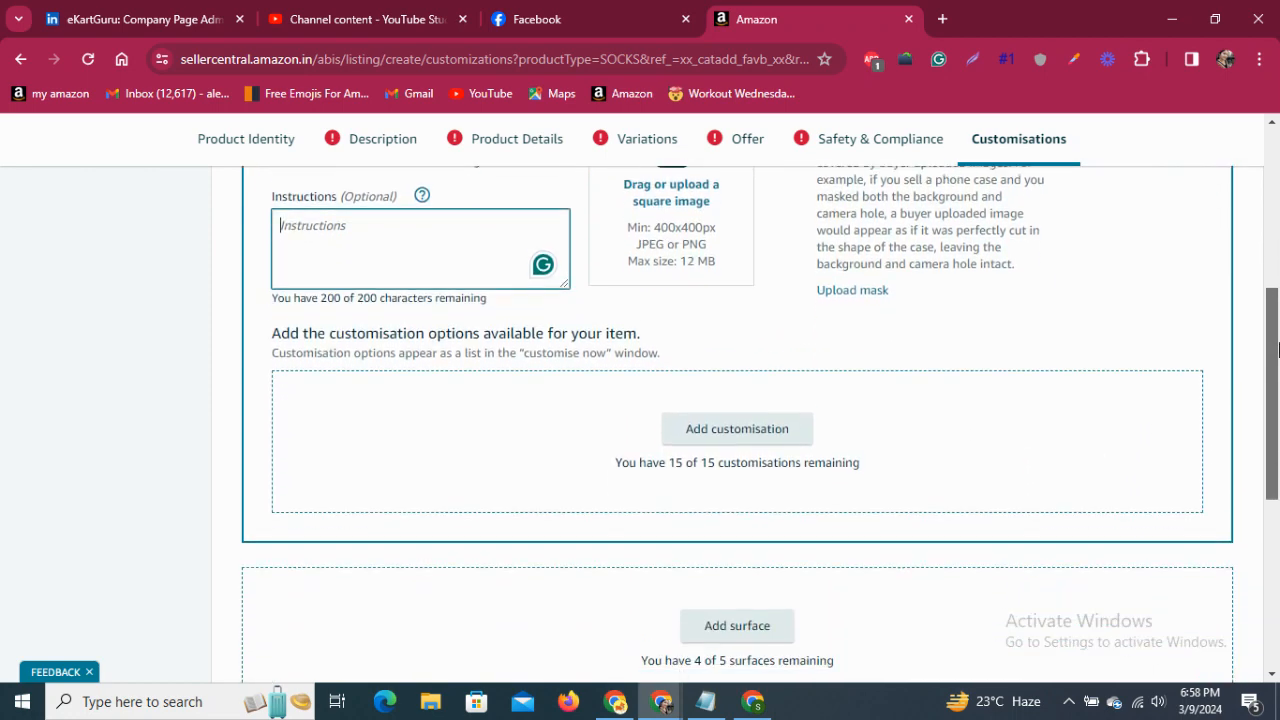
left_click(777, 440)
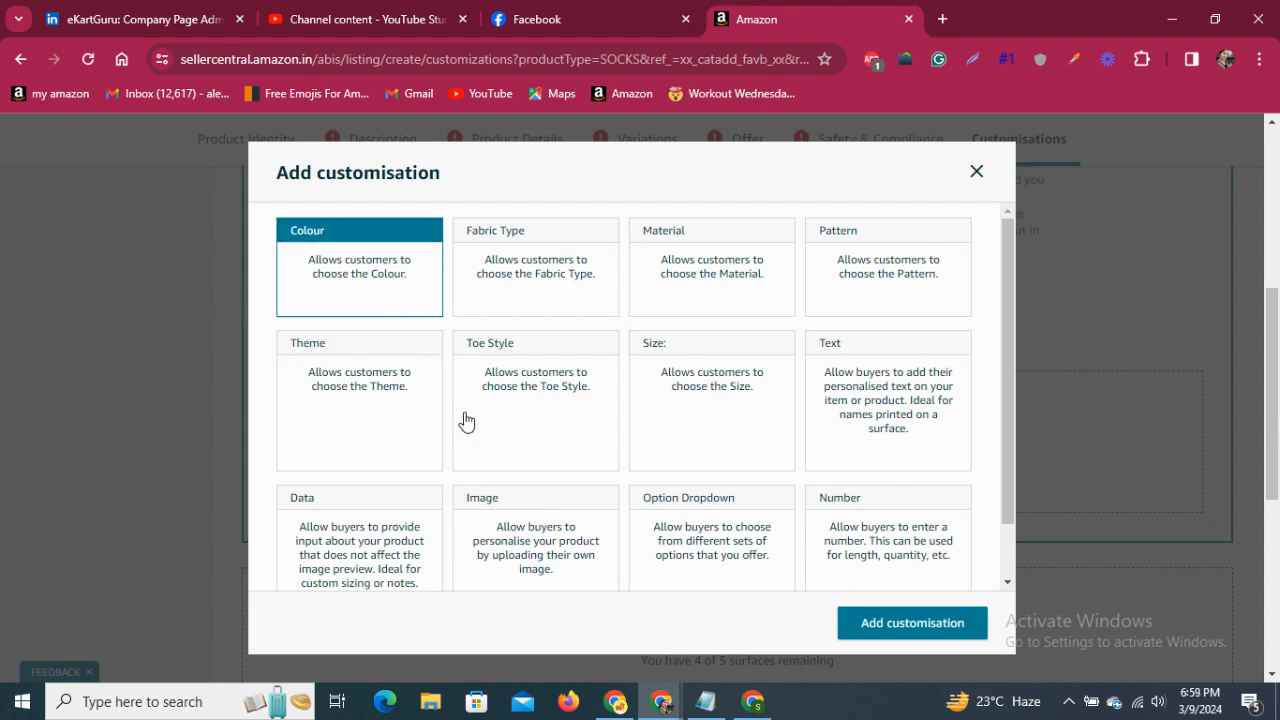
left_click(722, 414)
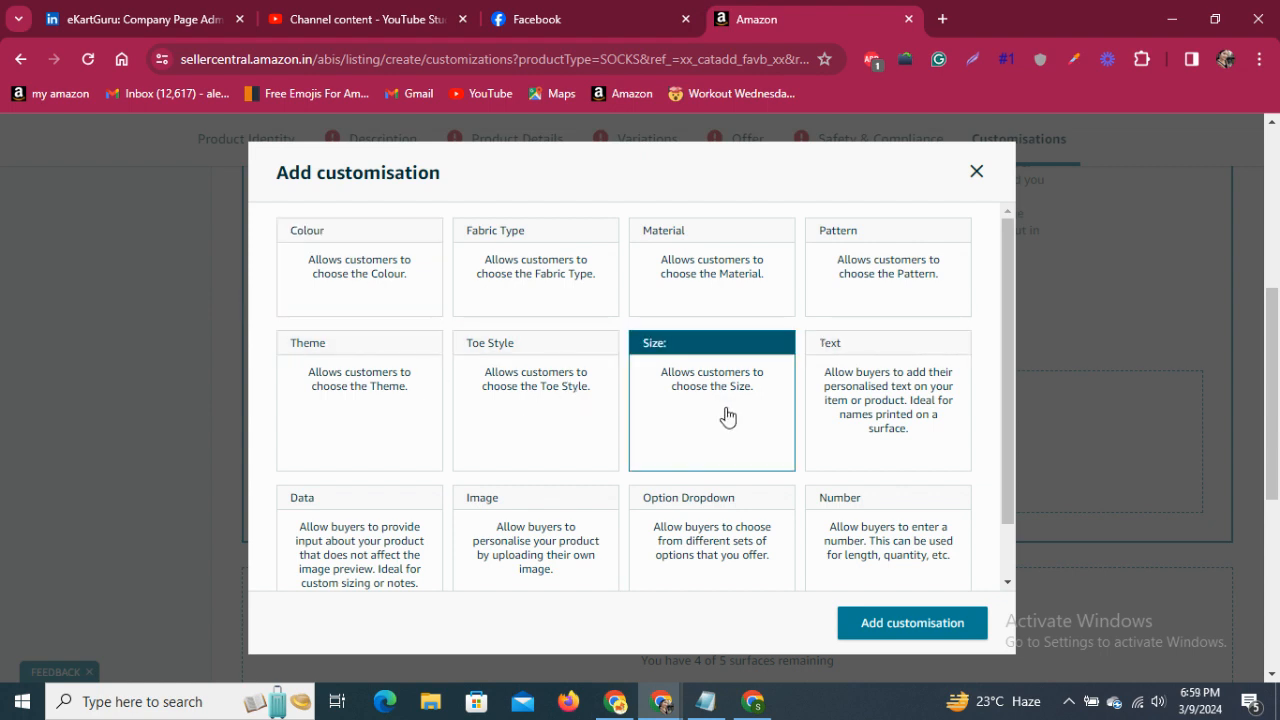
left_click(950, 625)
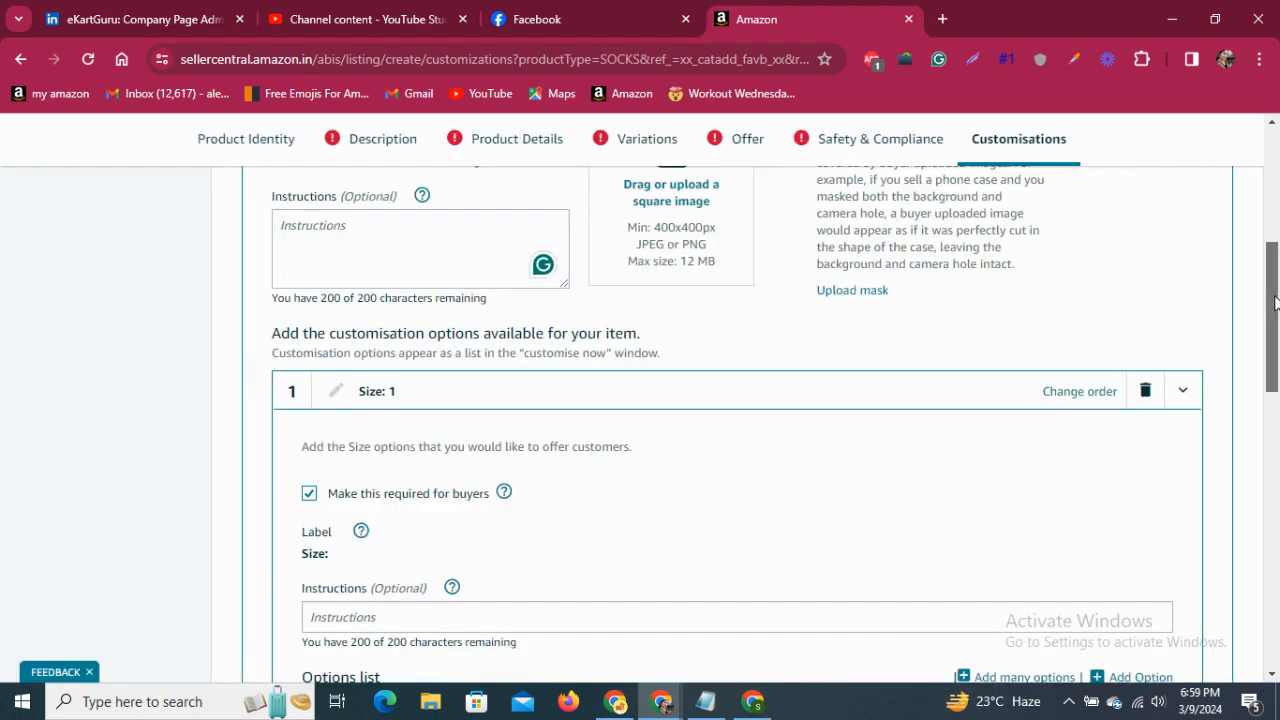
Name the first option of the Size customisation "Pack Of 3".
left_click_drag(1275, 305, 1275, 342)
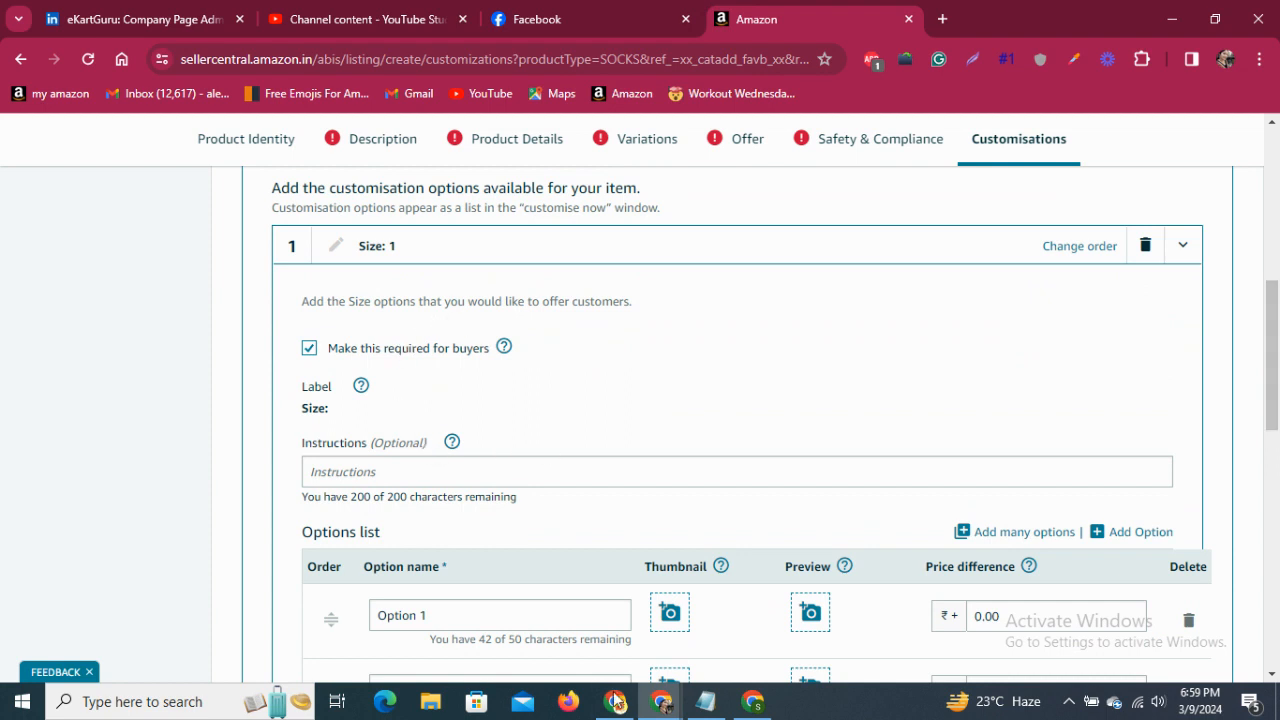
left_click_drag(1274, 348, 1274, 406)
left_click(603, 382)
key("ctrl+a")
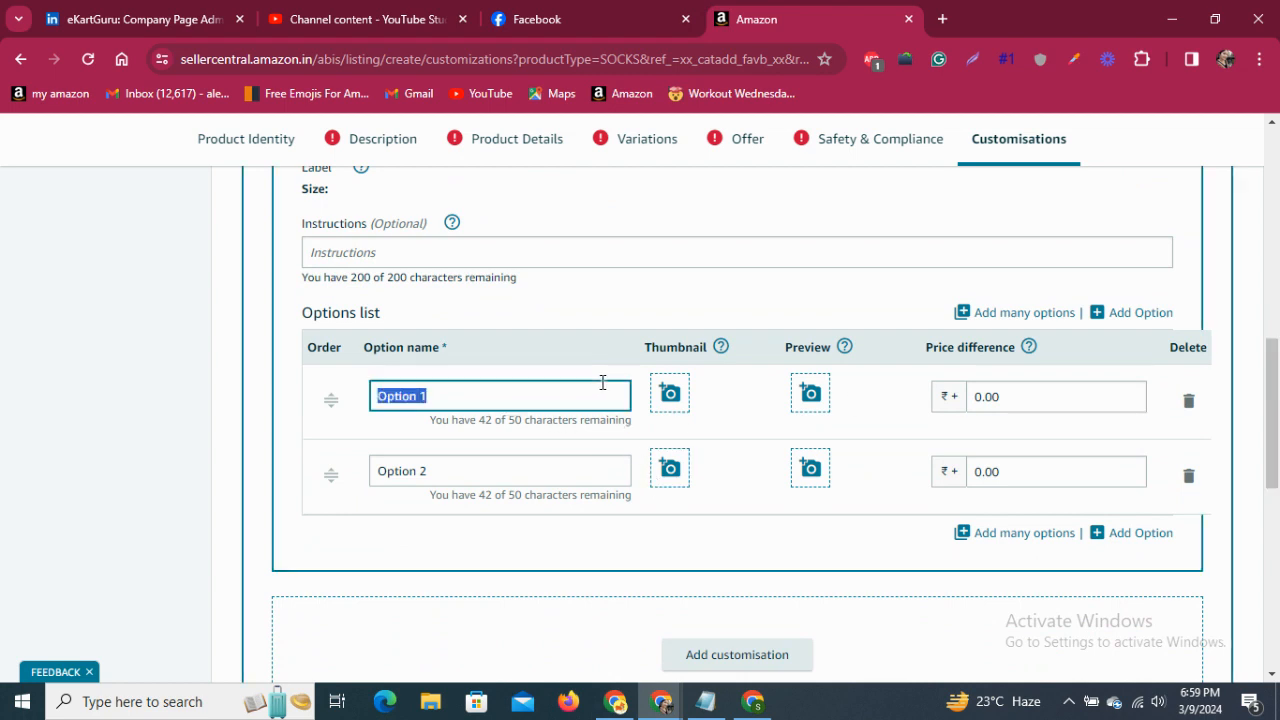
type("Pack Of 3")
Name the second option of the Size customisation "Pack Of 6", reusing the first option's text.
left_click(565, 475)
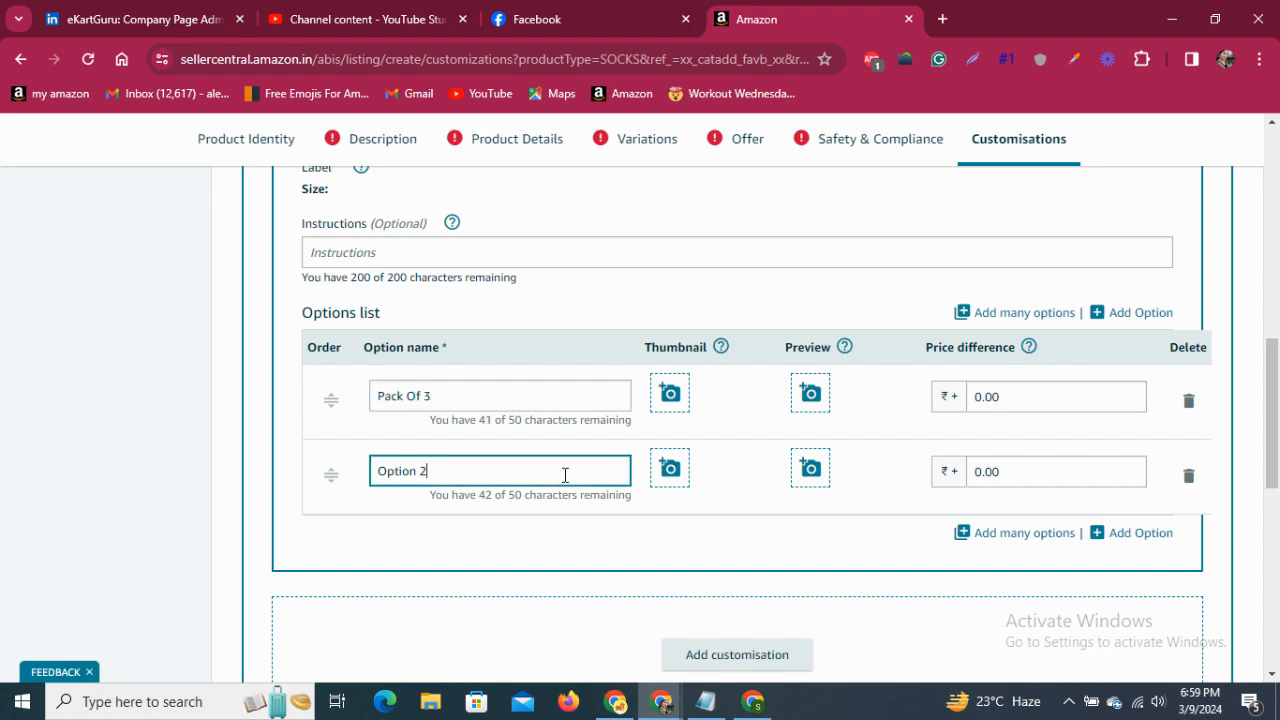
triple_click(503, 393)
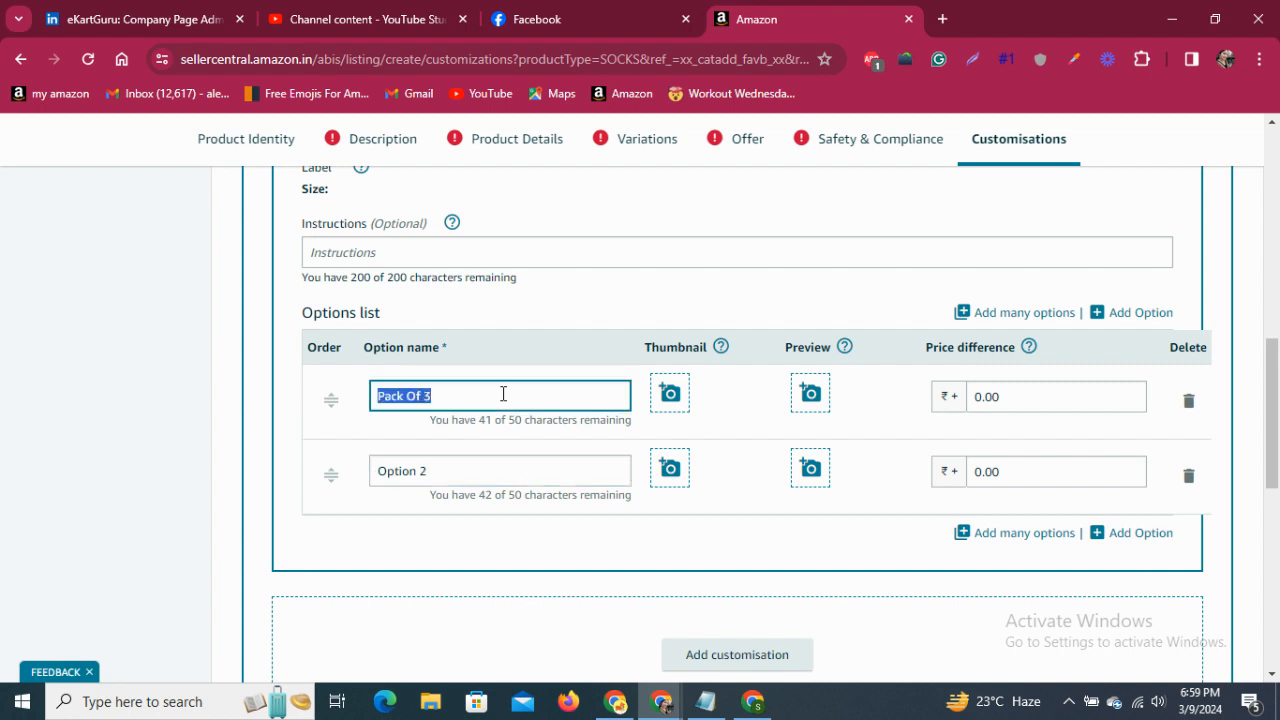
key("ctrl+c")
left_click(481, 474)
key("ctrl+v")
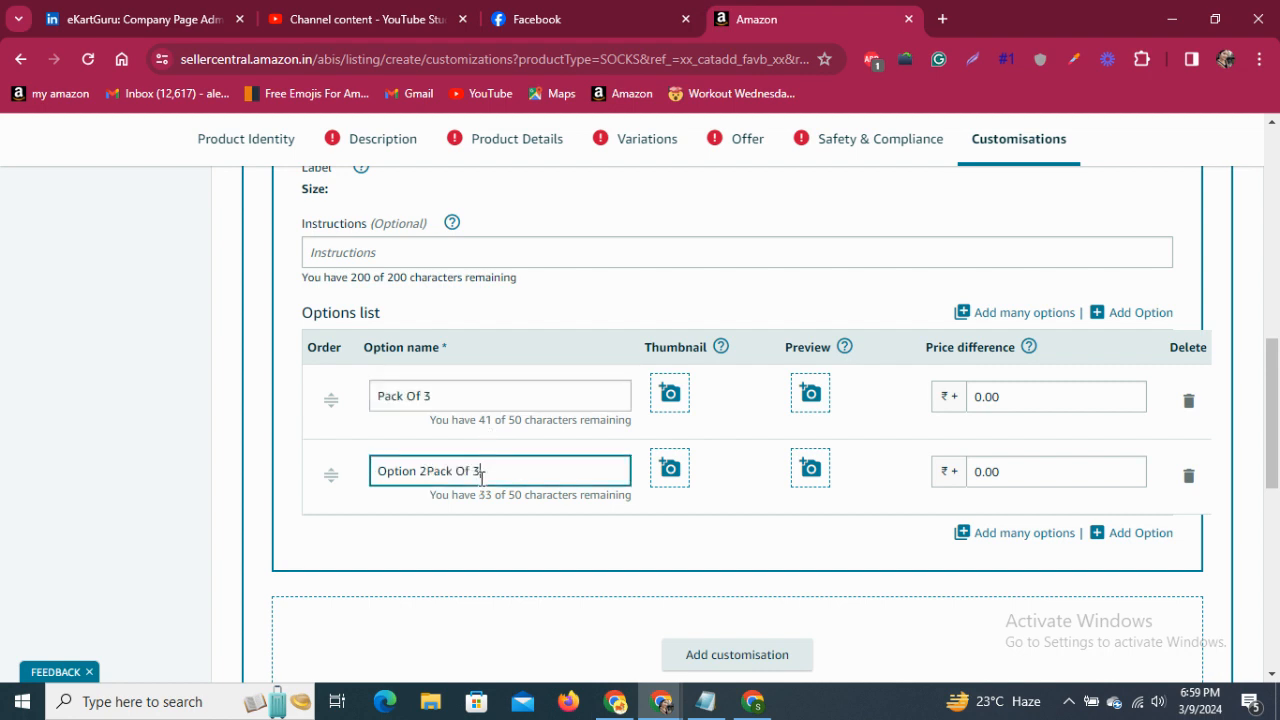
key("BackSpace")
key("BackSpace")
key("Delete")
key("BackSpace")
key("BackSpace")
key("BackSpace")
key("BackSpace")
key("BackSpace")
key("BackSpace")
key("BackSpace")
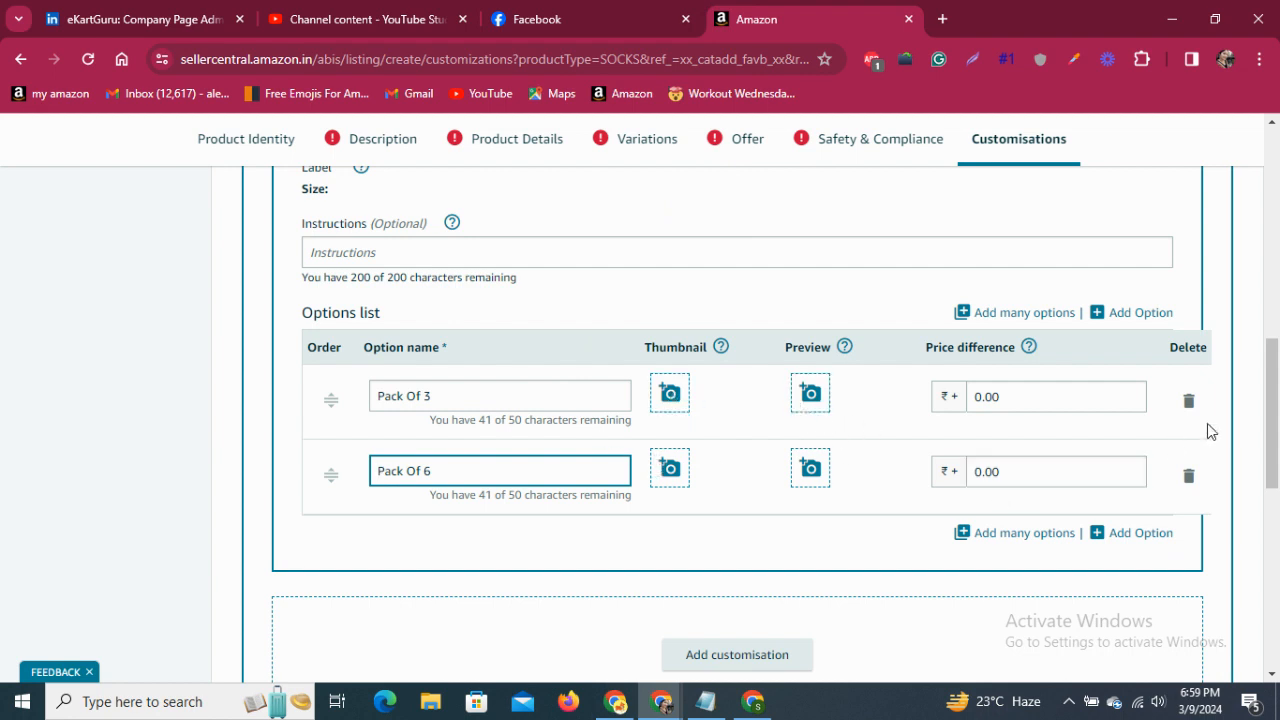
left_click_drag(1273, 395, 1277, 546)
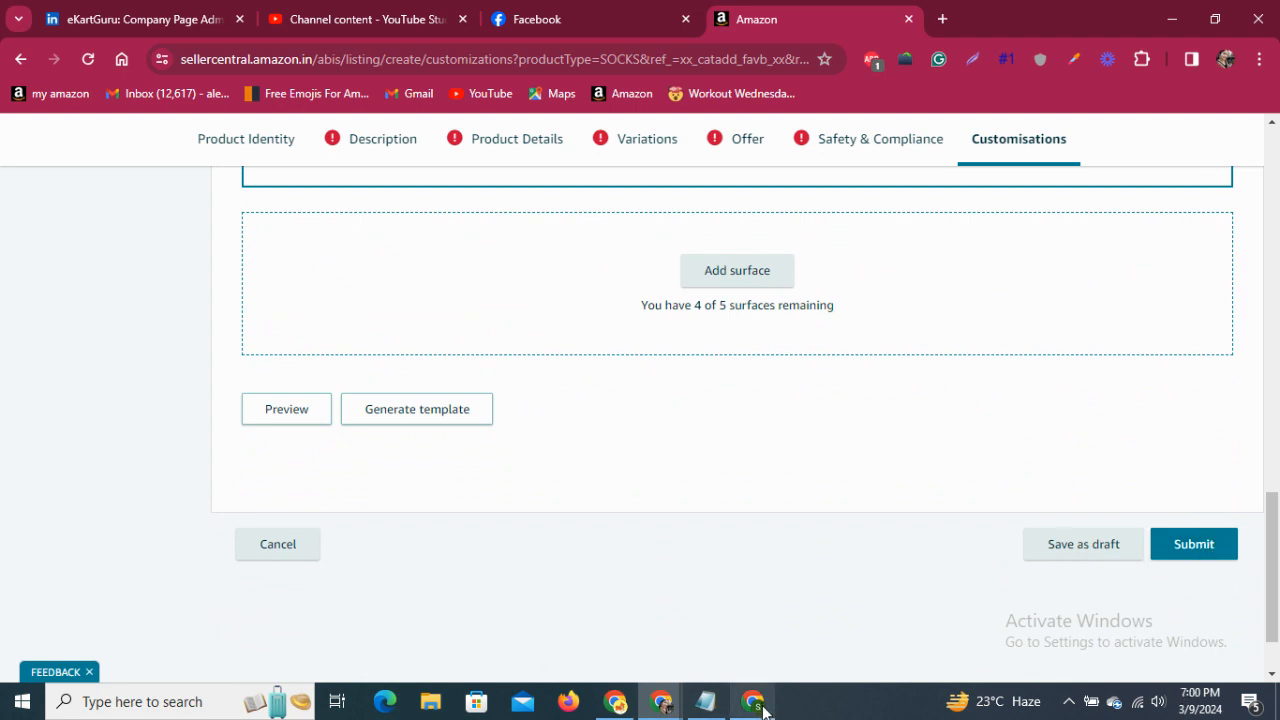
key("alt+Tab")
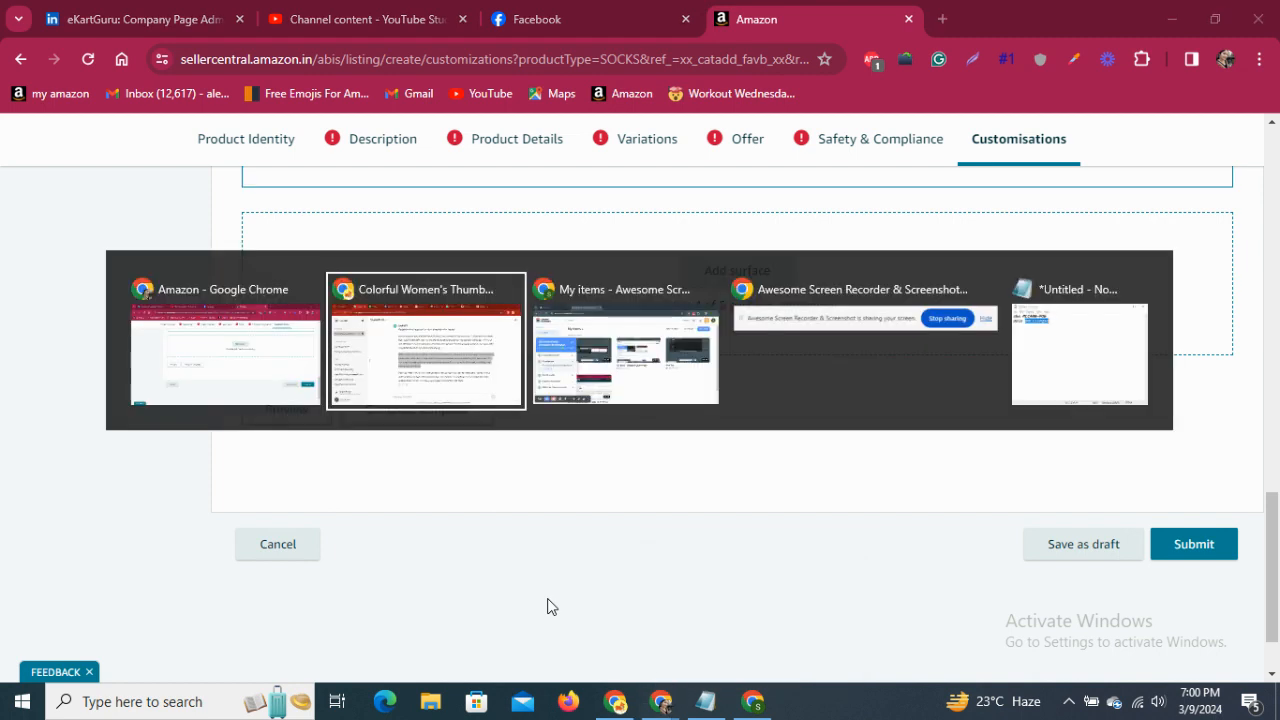
key("alt+Tab")
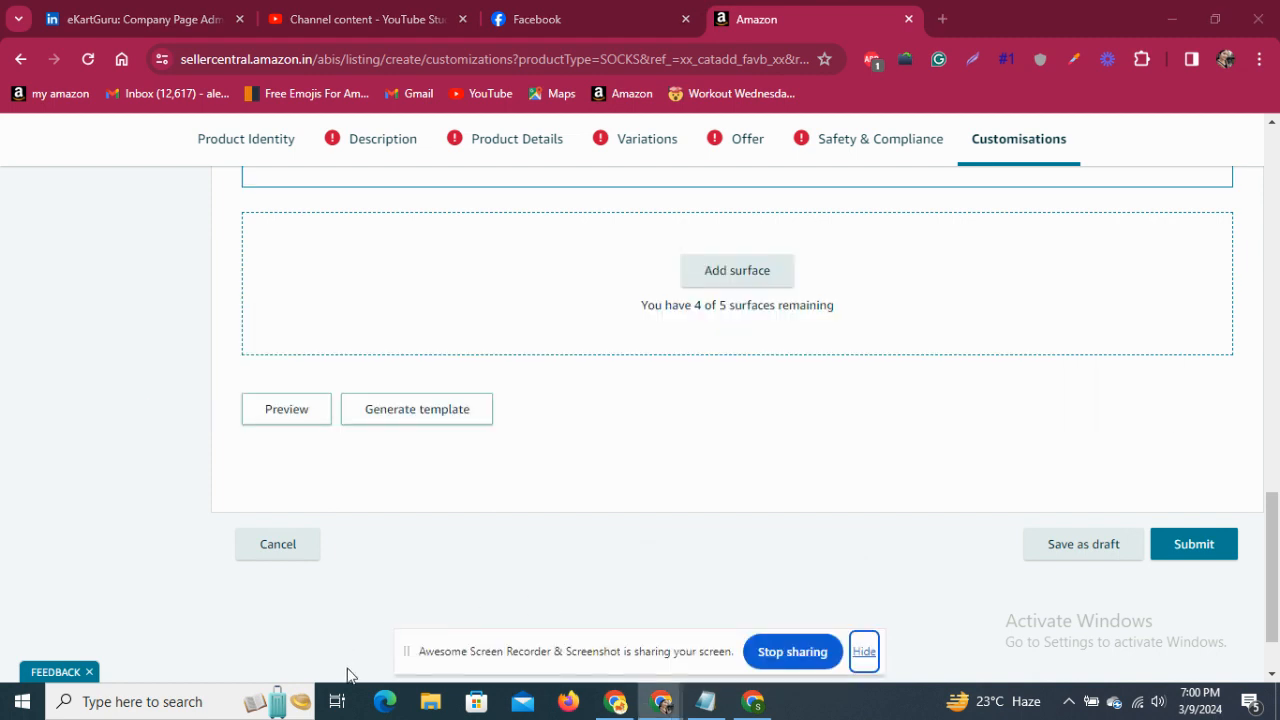